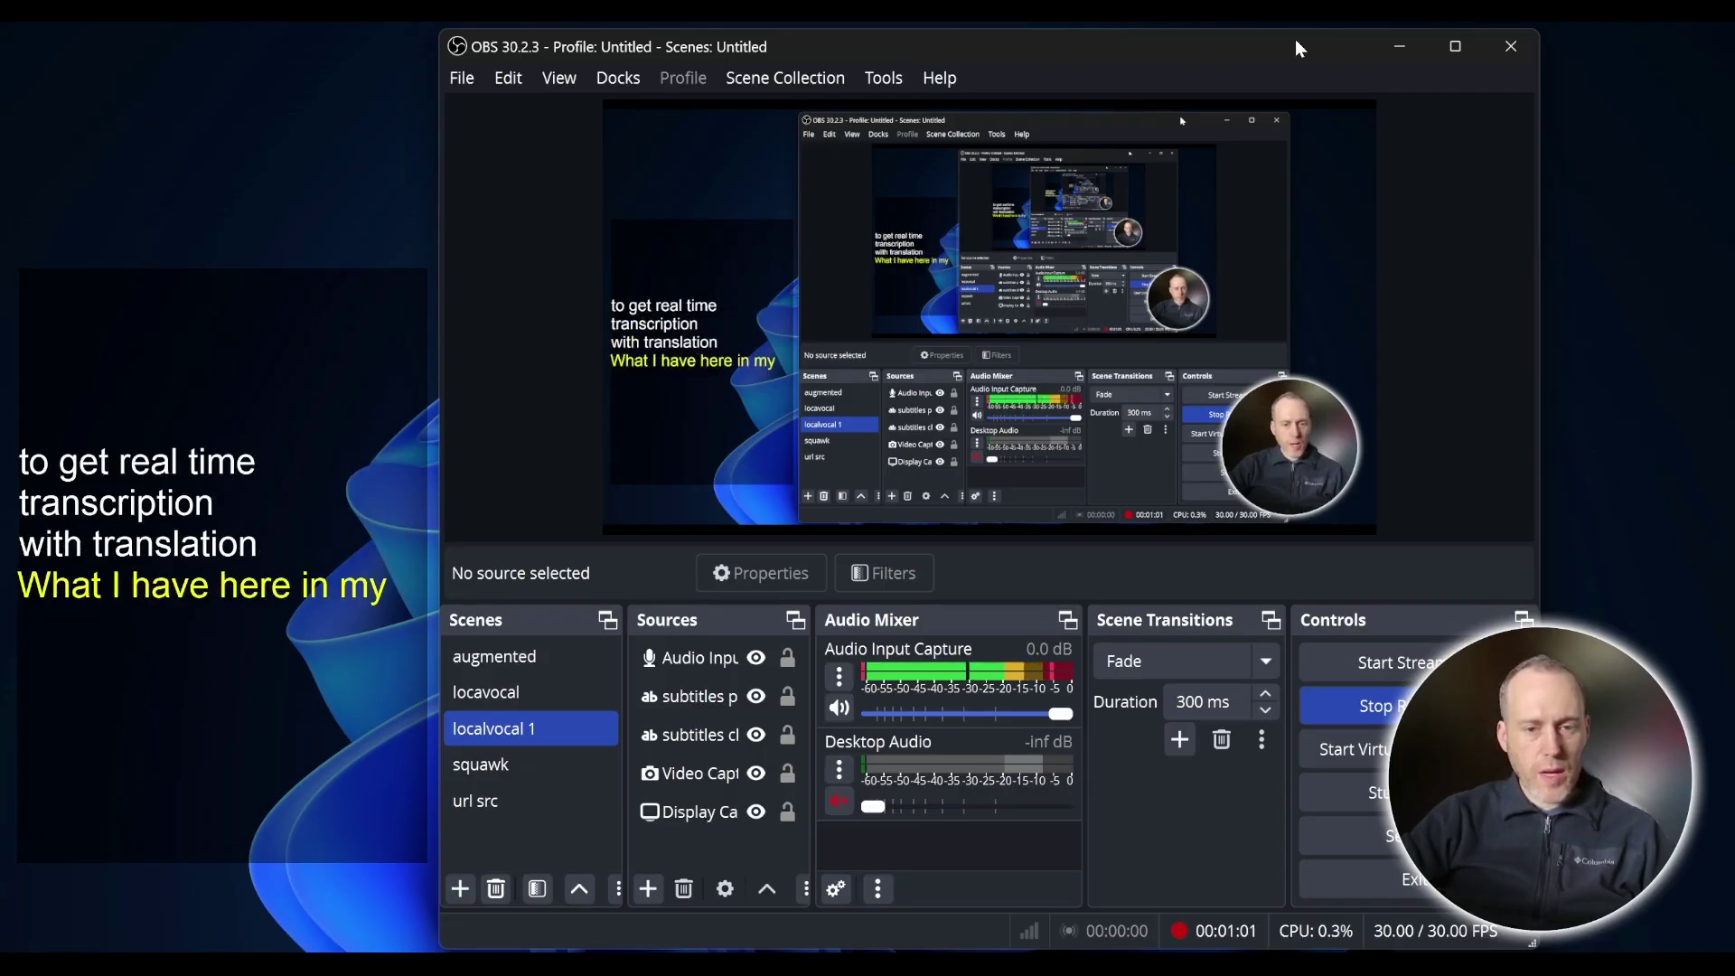
- Open the Audio Input Capture filters and browse the filter types without adding one
left_click(708, 728)
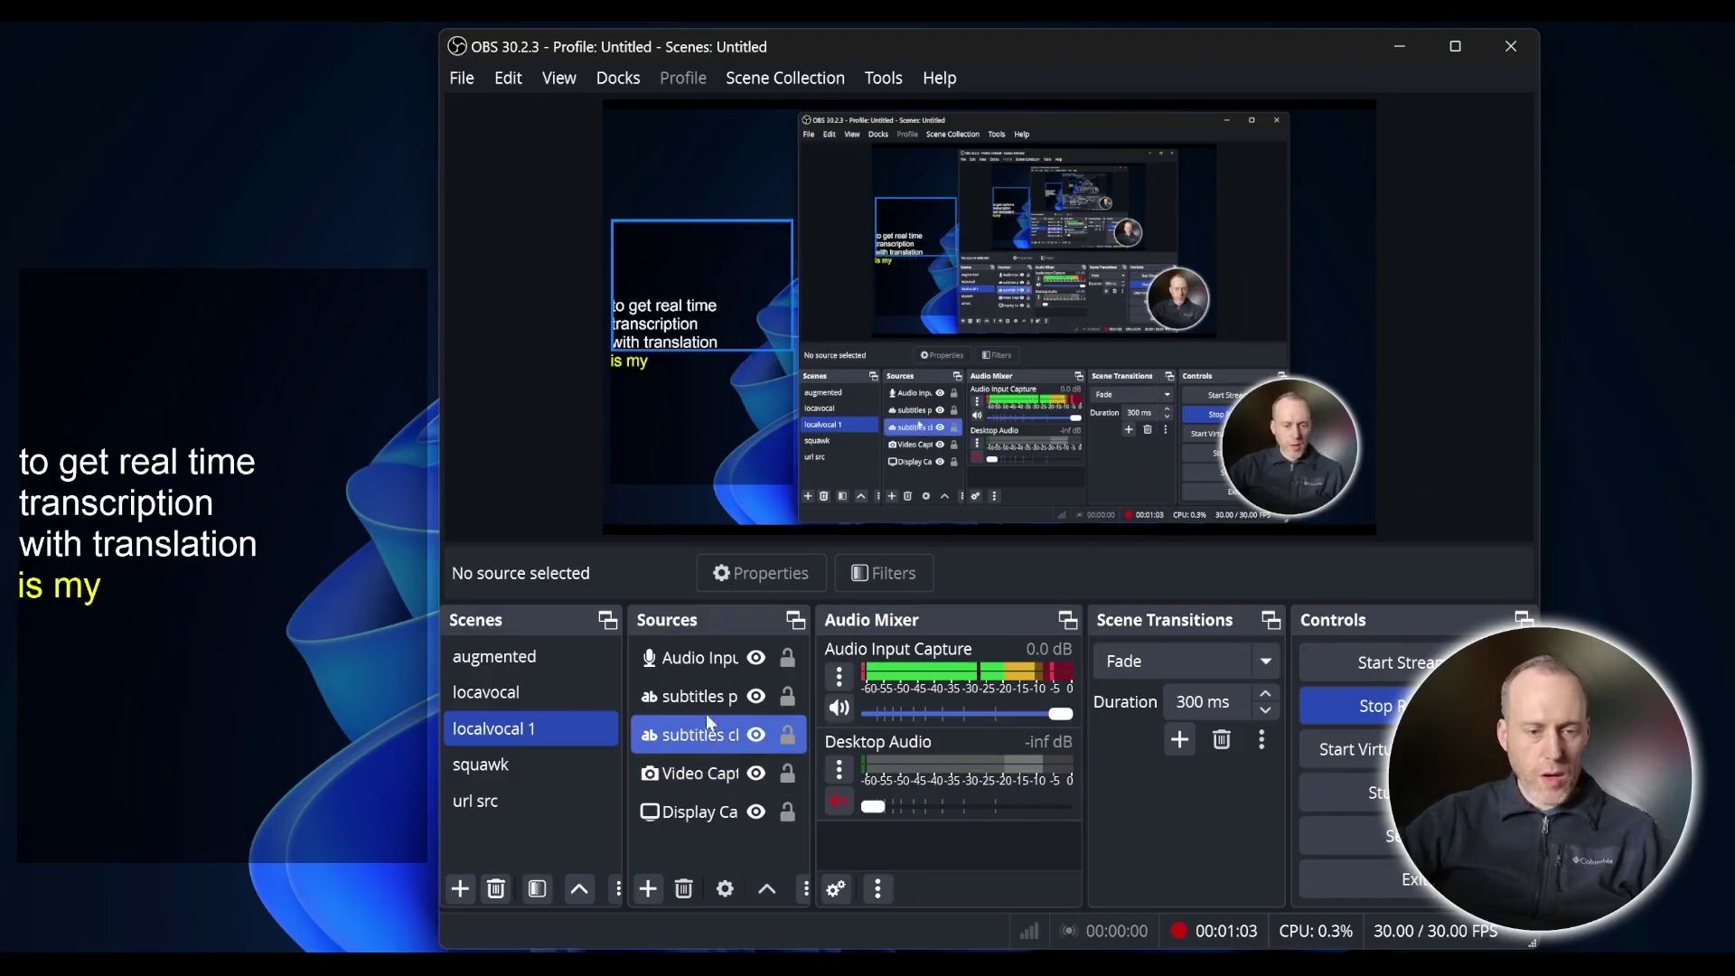
left_click(709, 660)
right_click(708, 663)
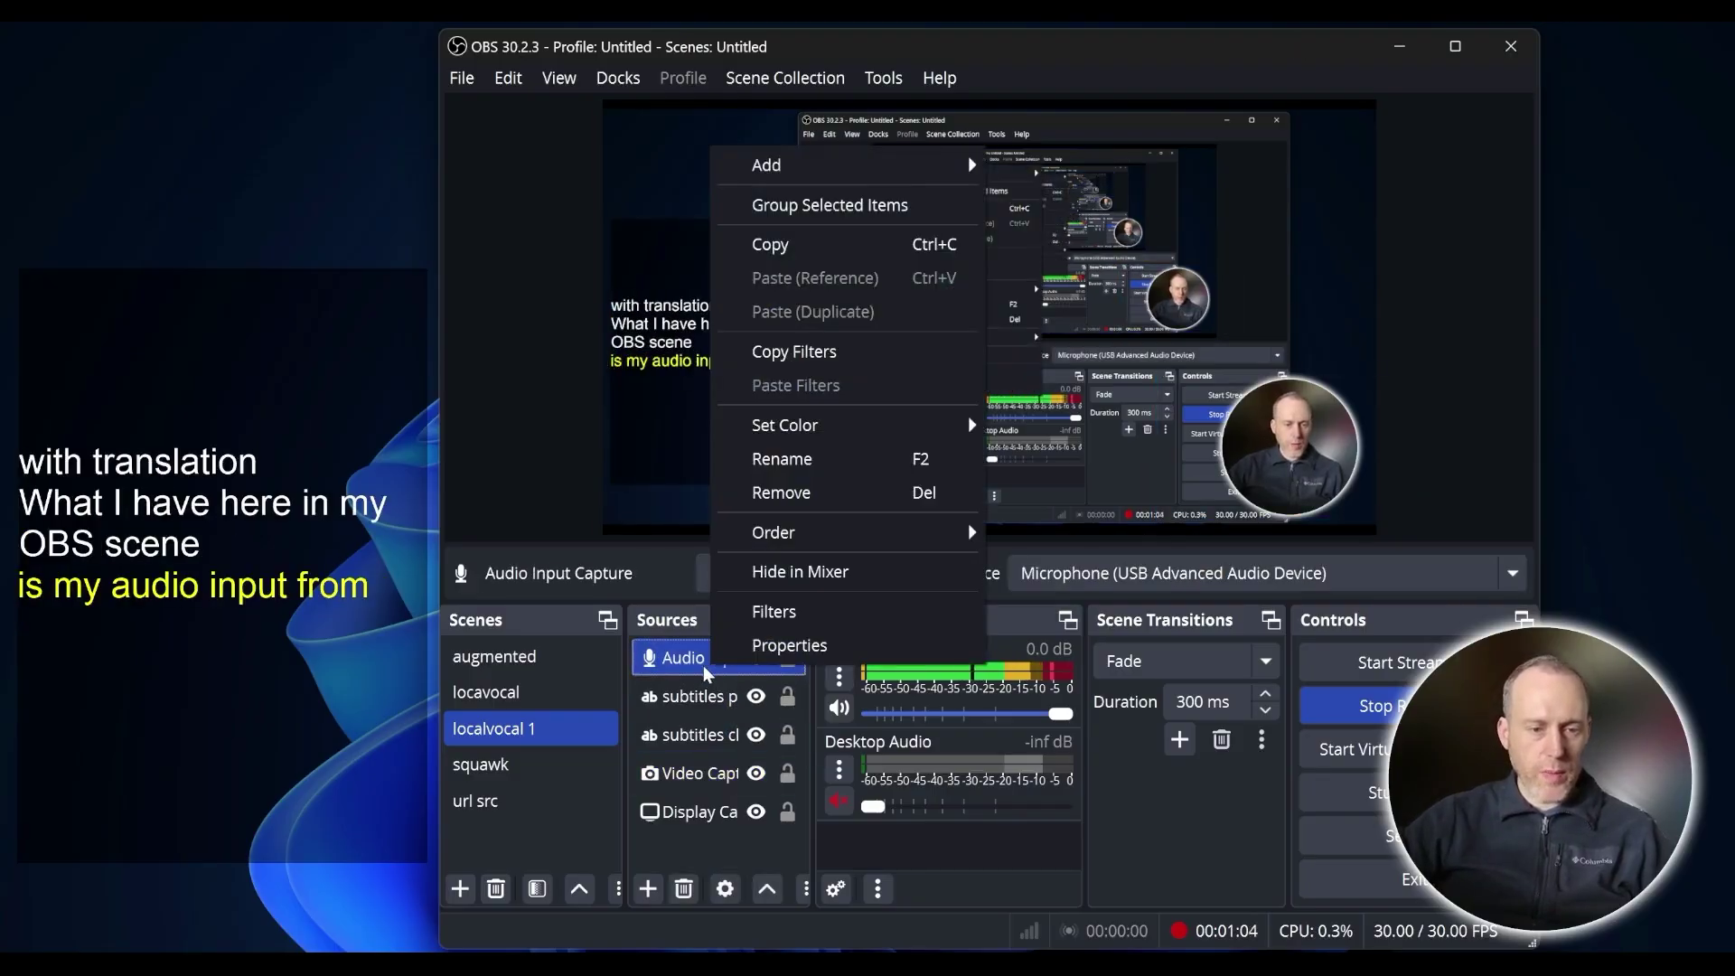
left_click(771, 613)
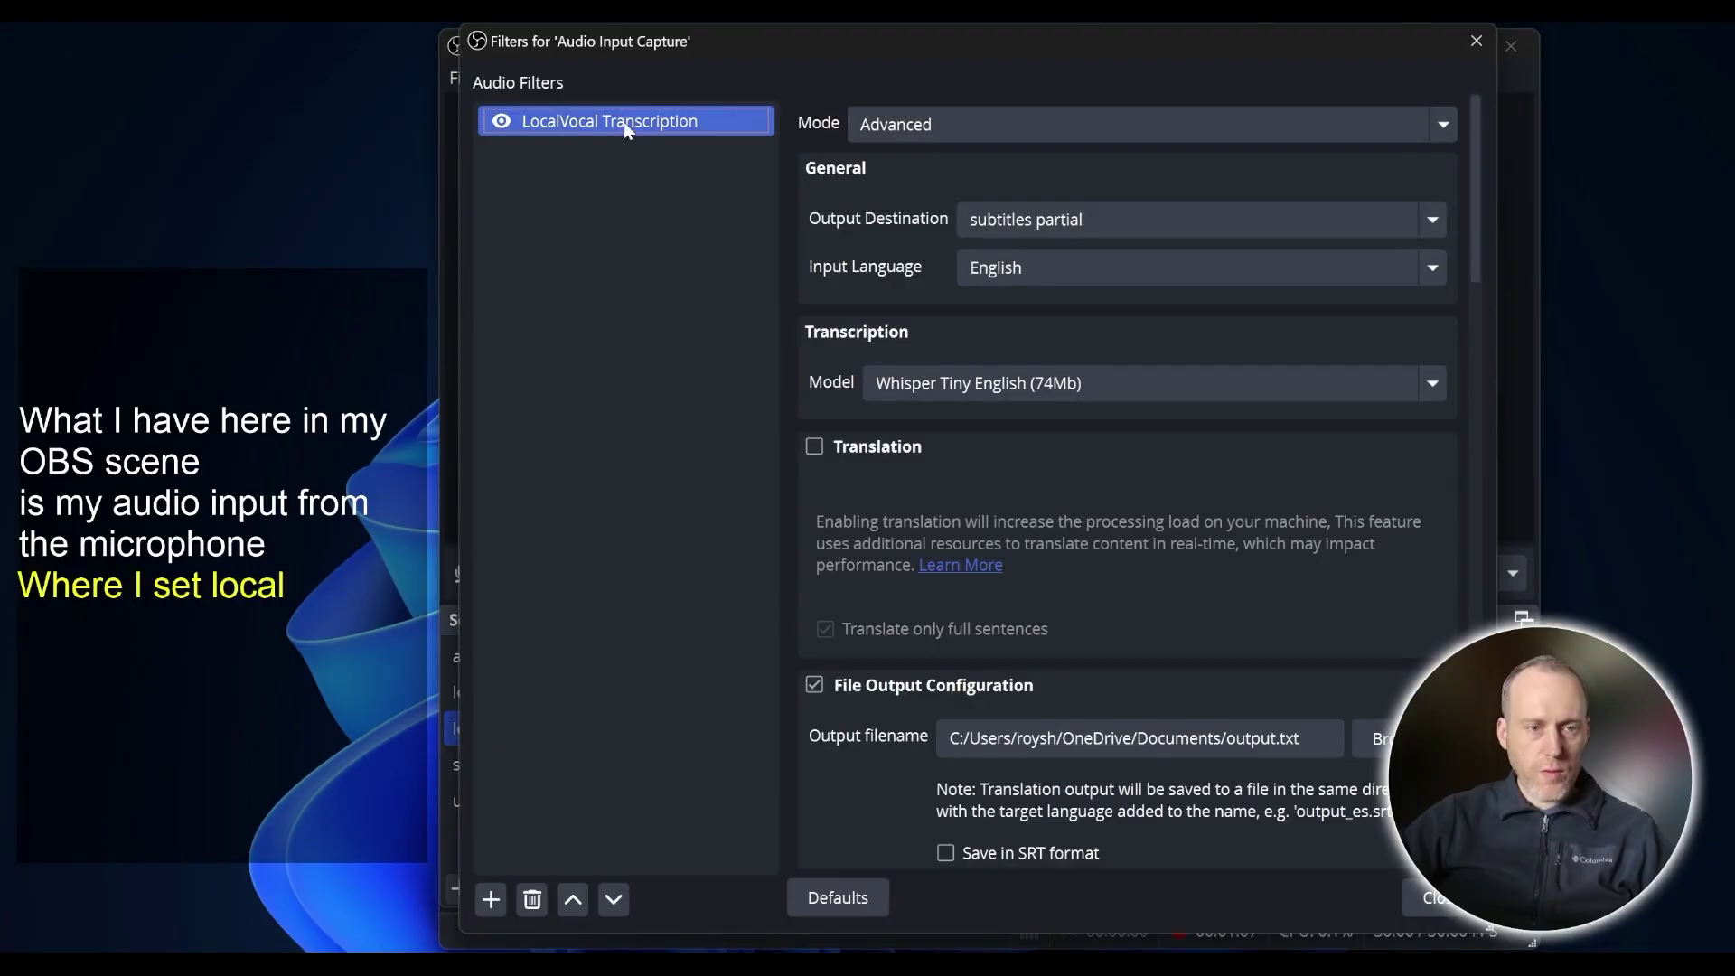
left_click(495, 906)
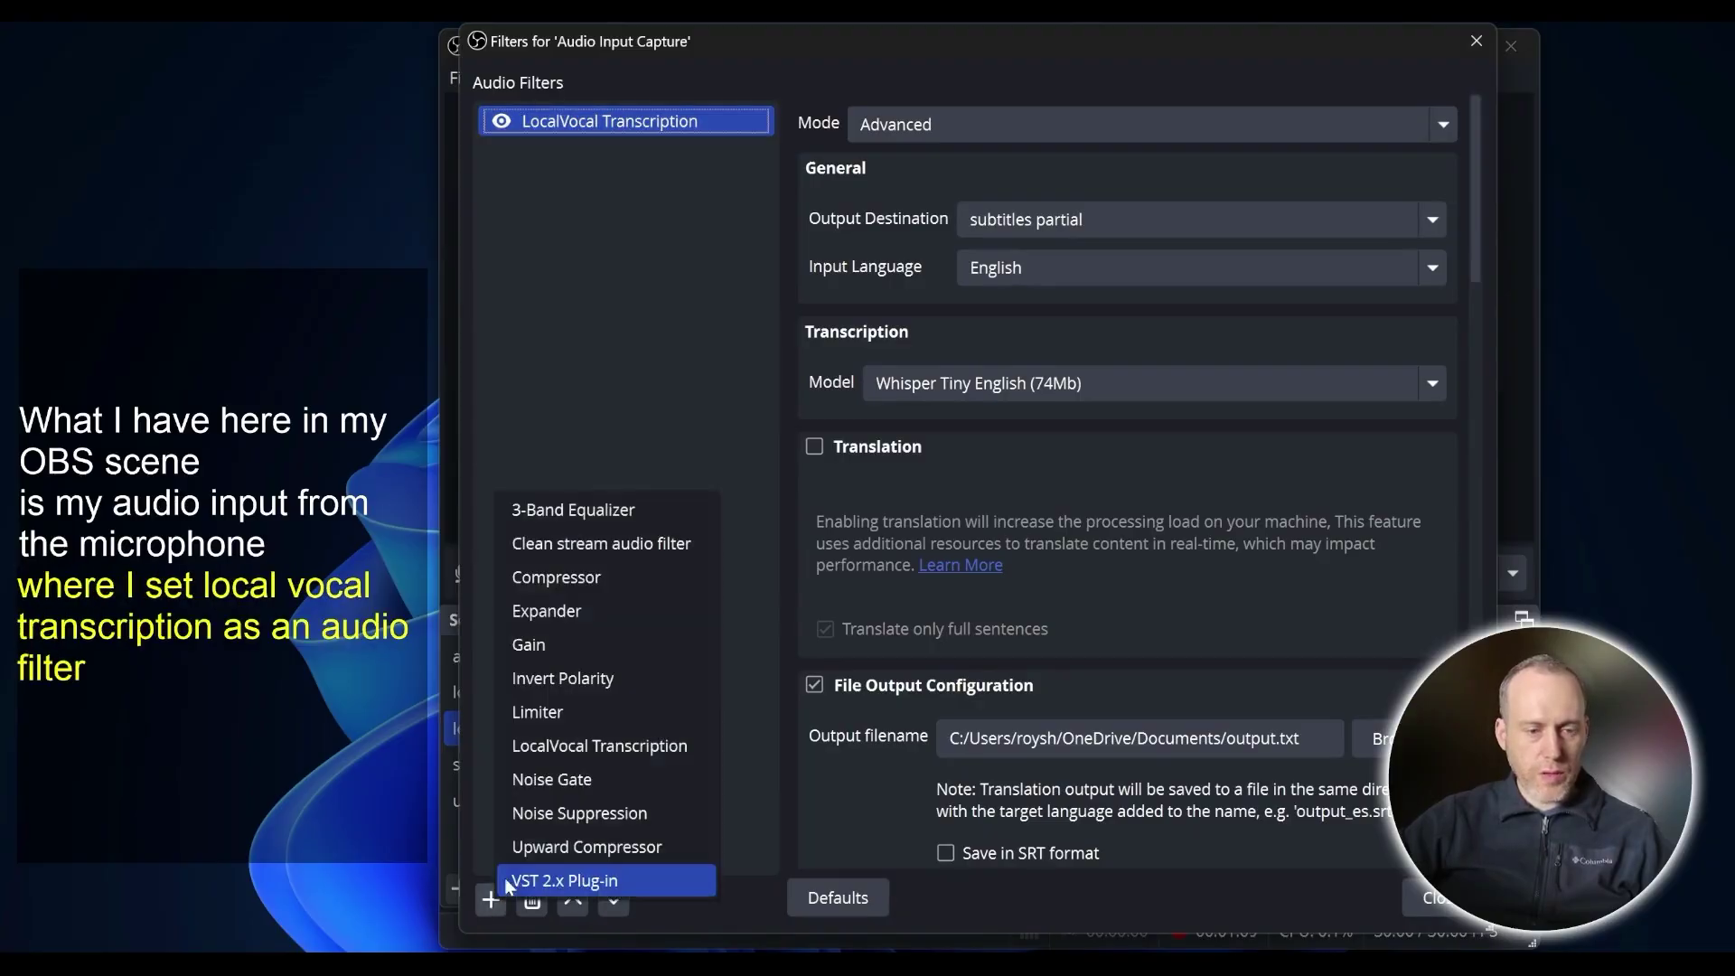
left_click(1006, 376)
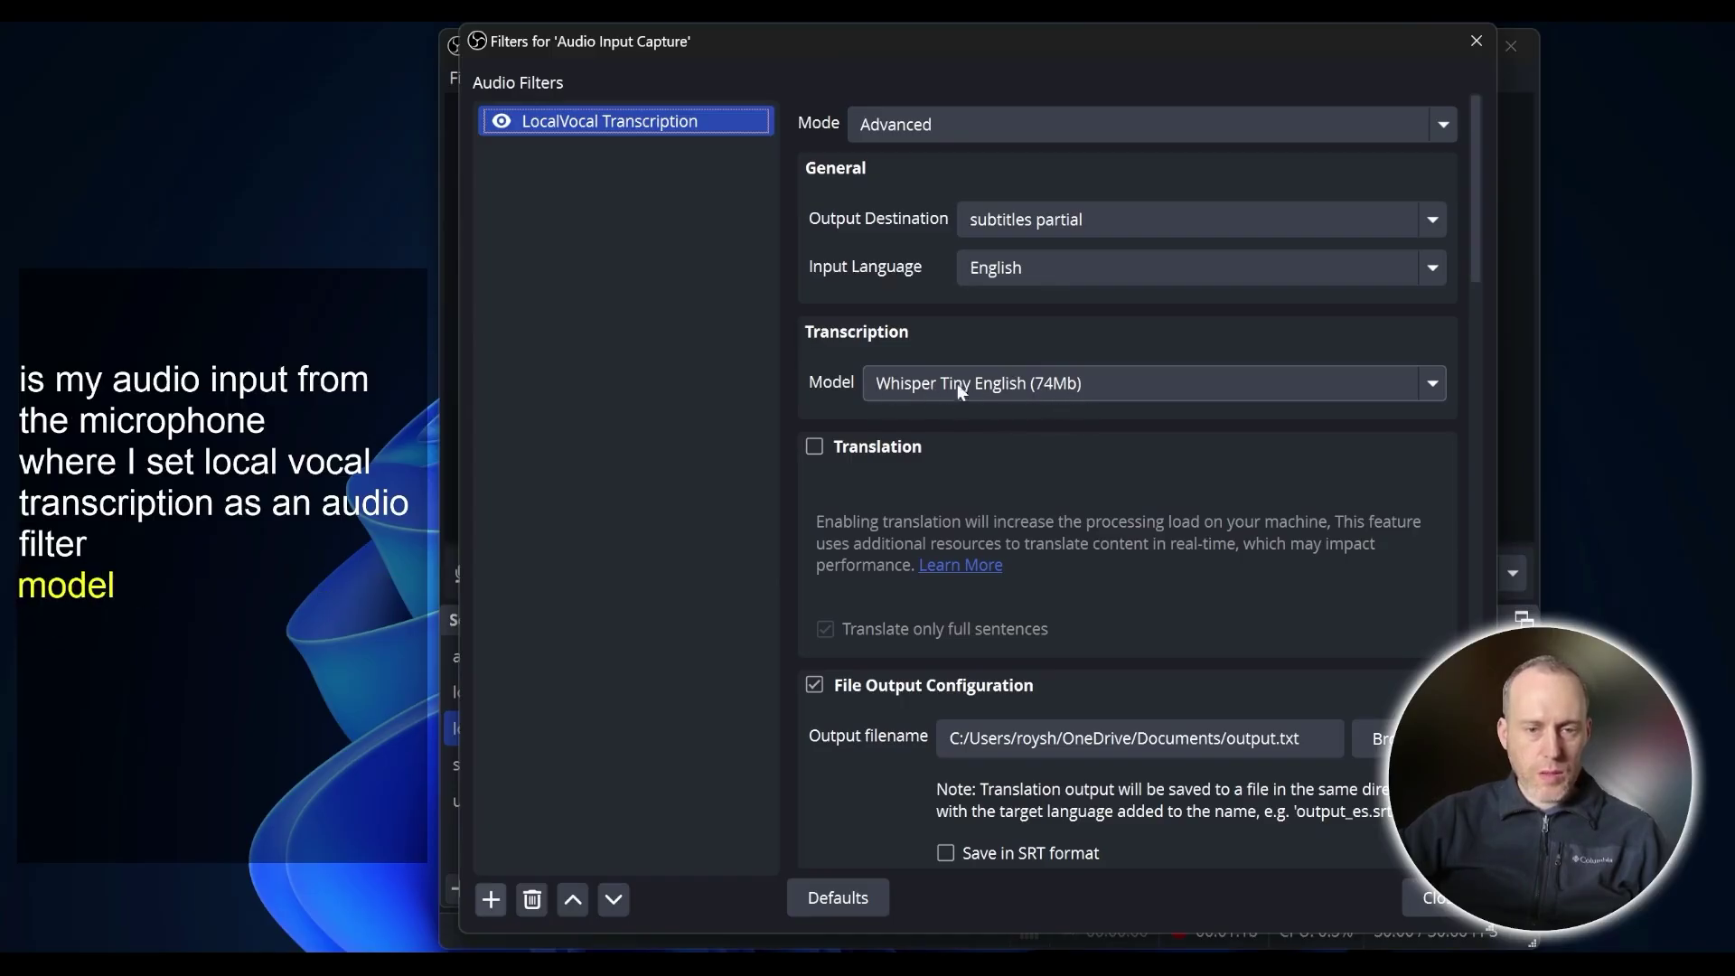
- Keep the LocalVocal transcription mode on Advanced and close the filter settings
left_click(871, 123)
left_click(892, 182)
scroll(895, 566, "down", 10)
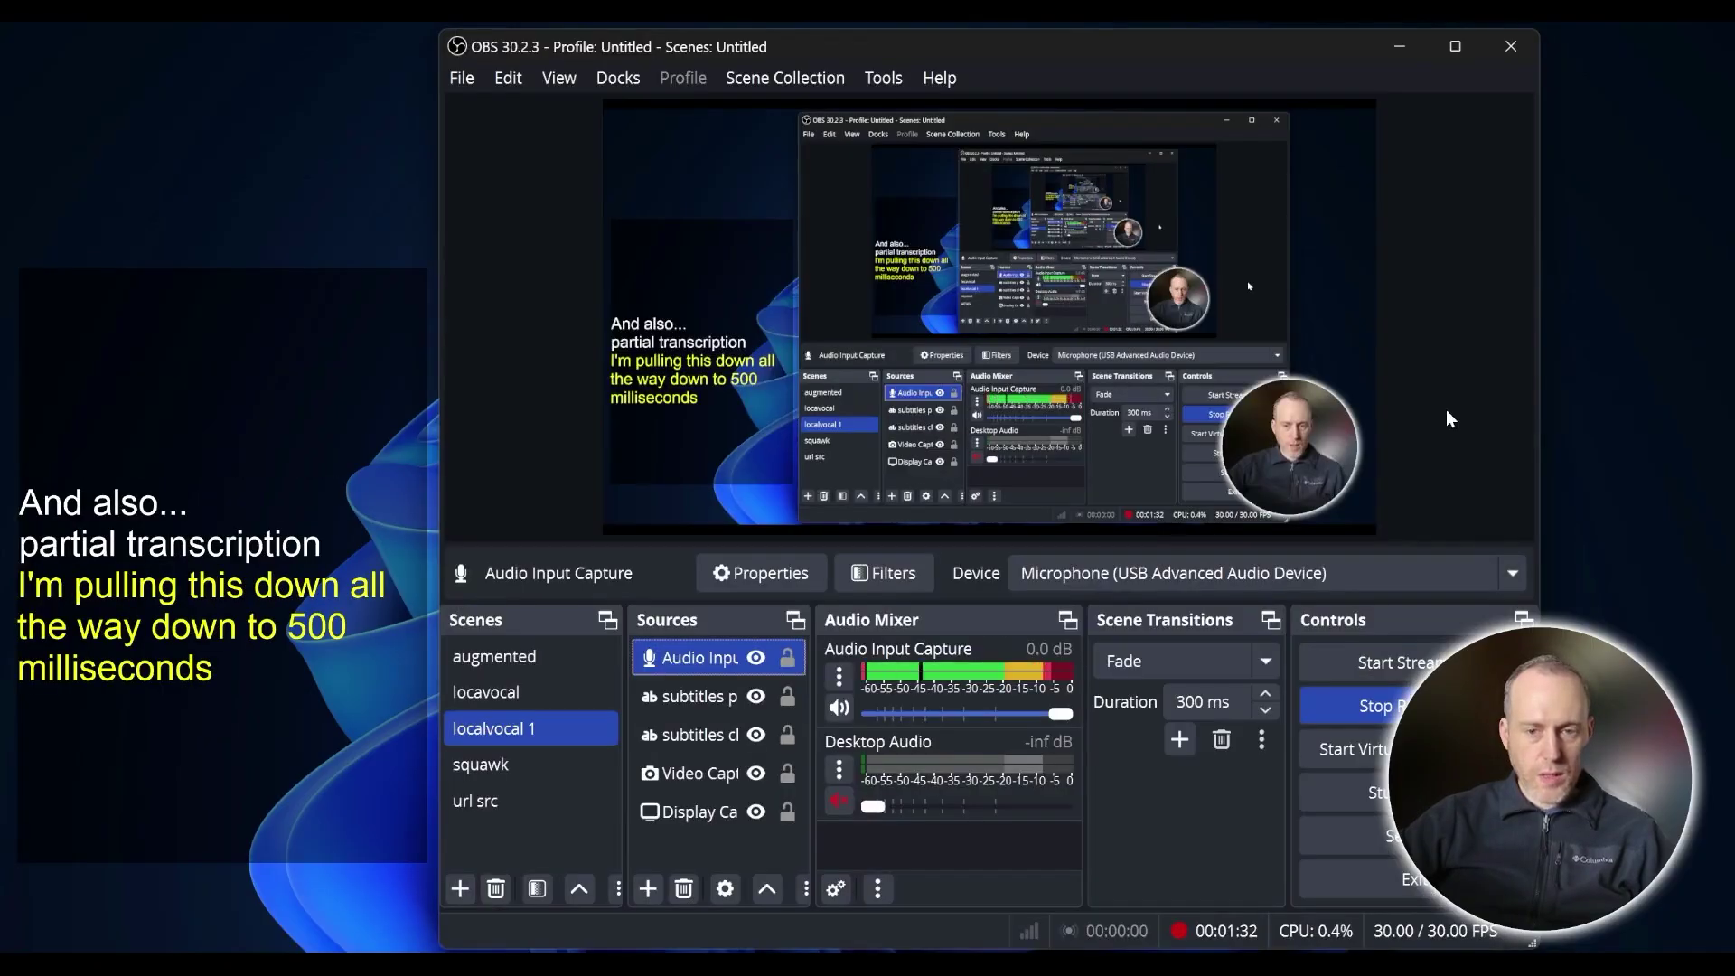
left_click(1435, 897)
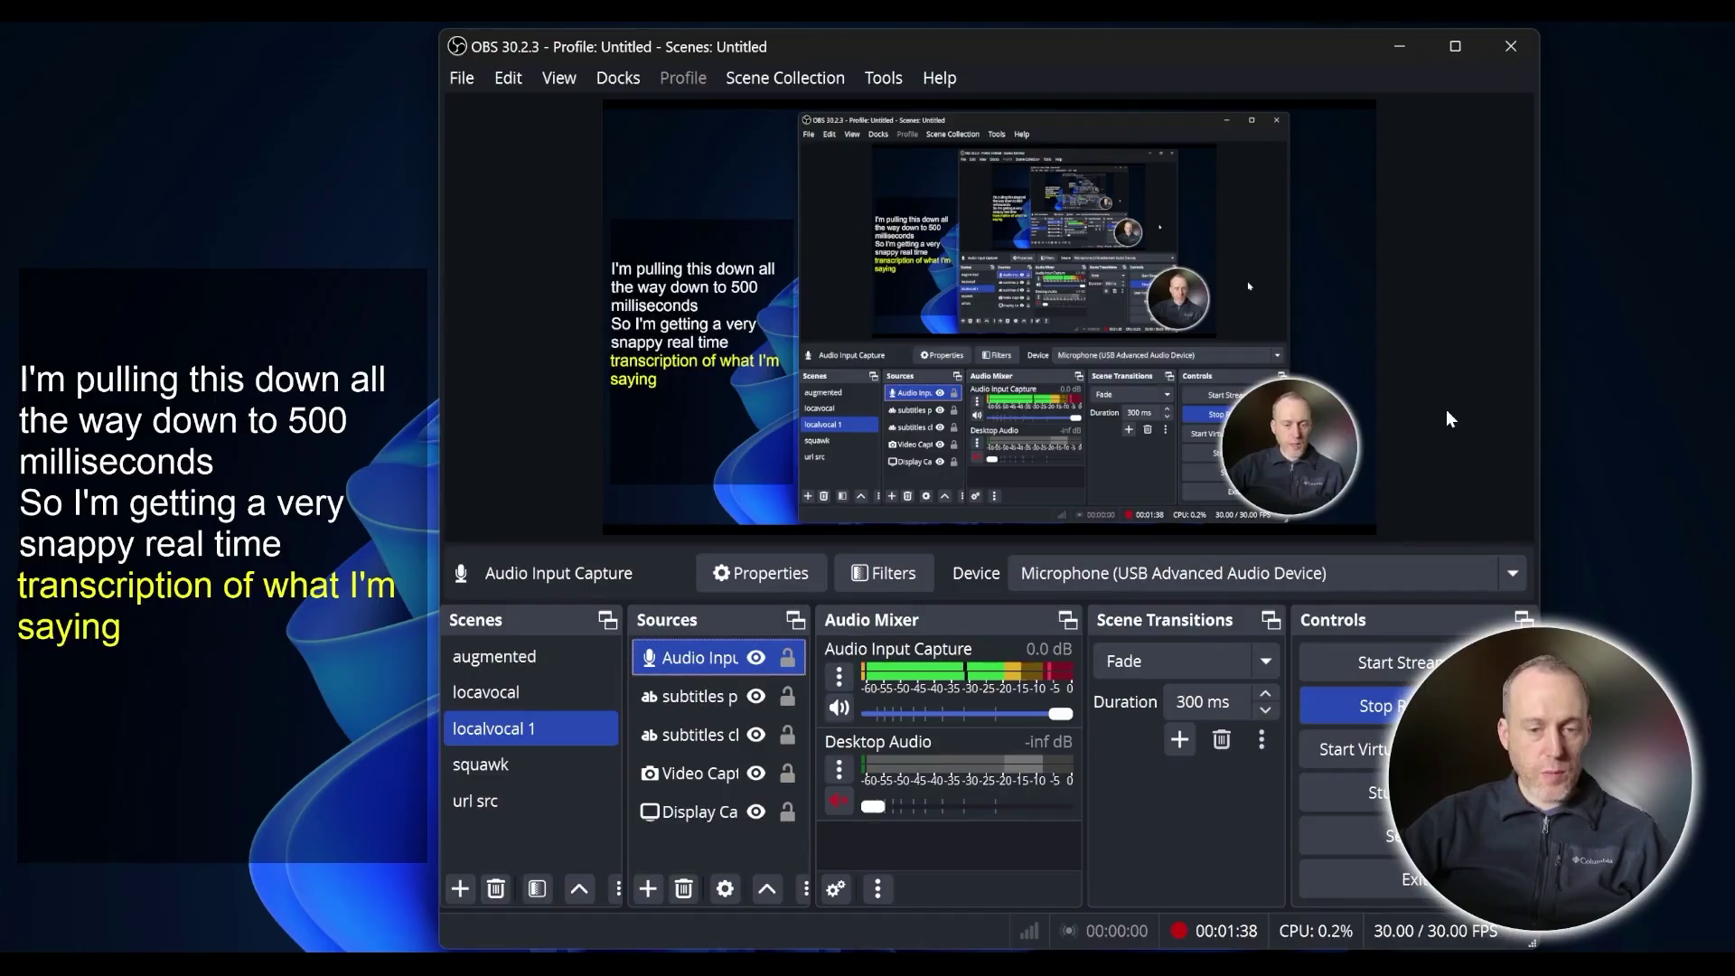
- Review the audio input's filters again, then inspect the subtitles chat mode text source's settings
left_click(886, 573)
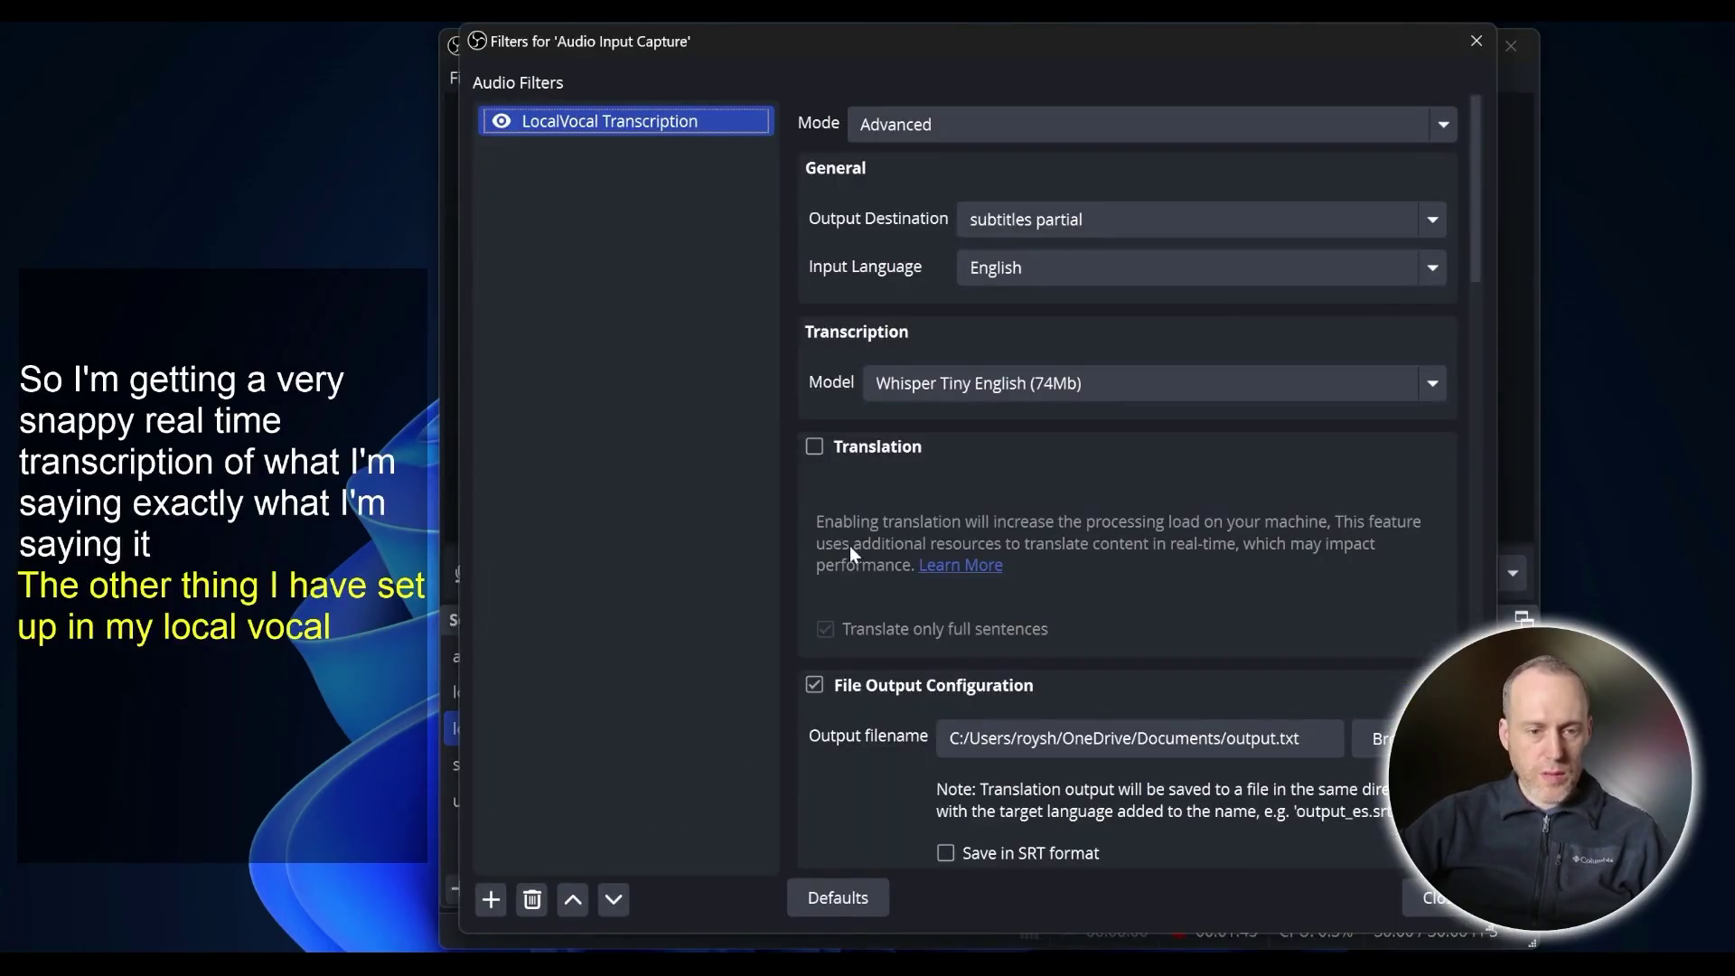
scroll(850, 545, "down", 3)
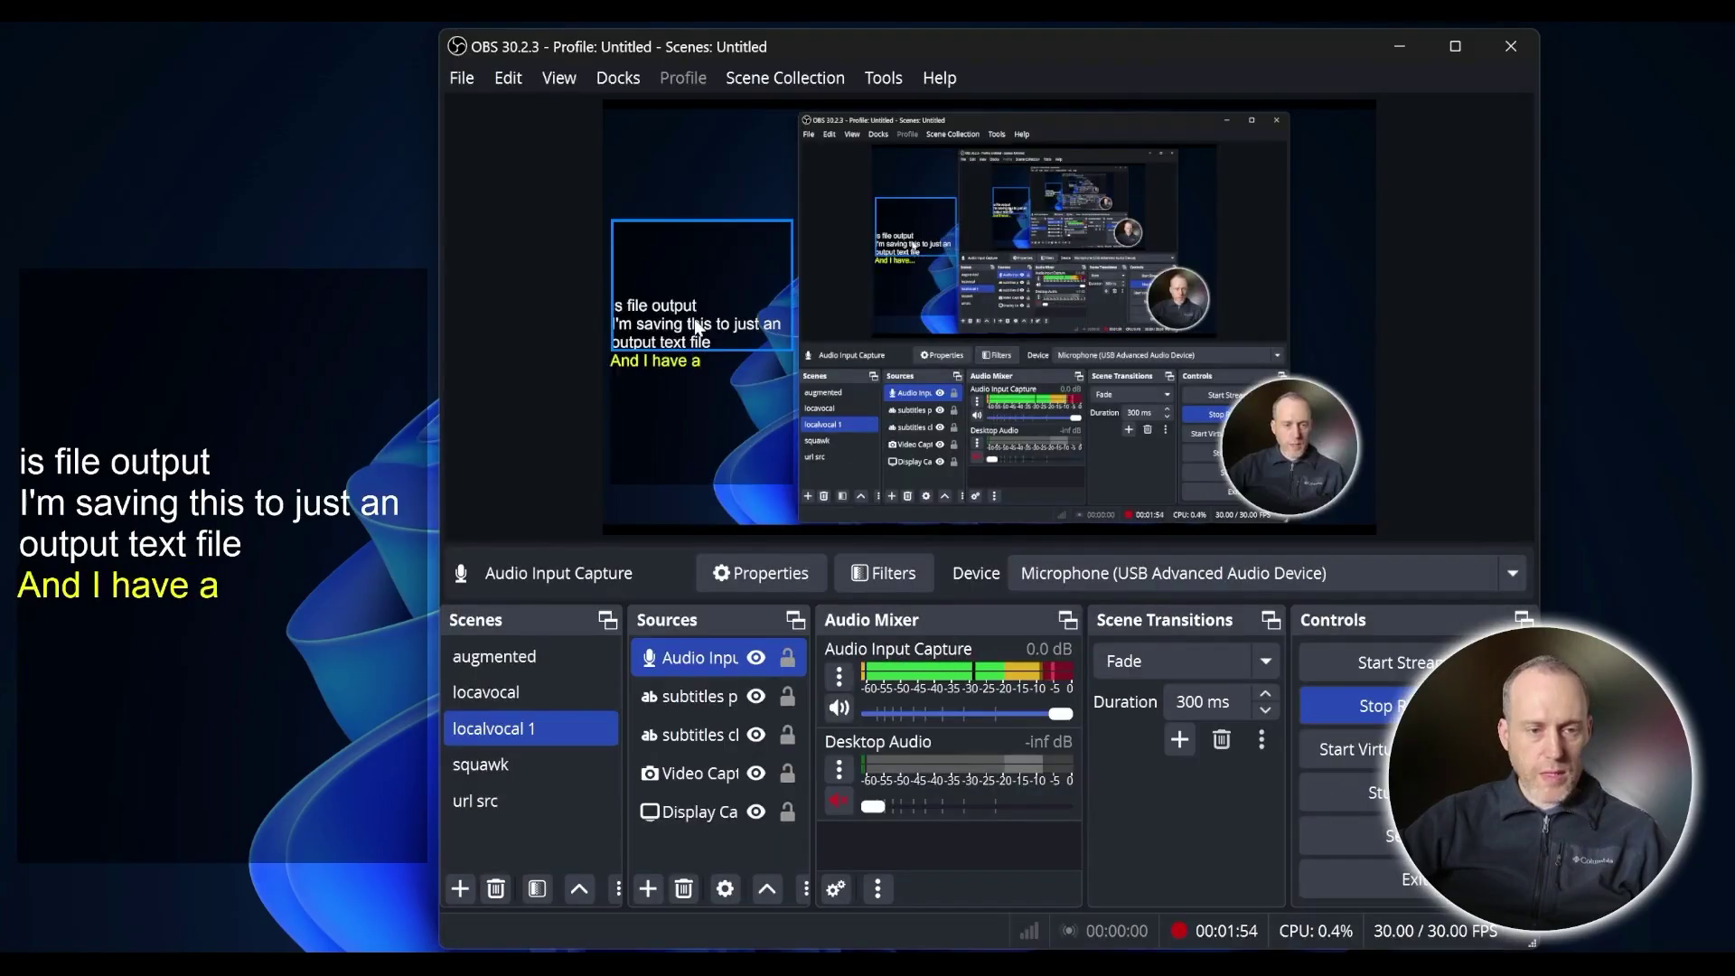
left_click(699, 327)
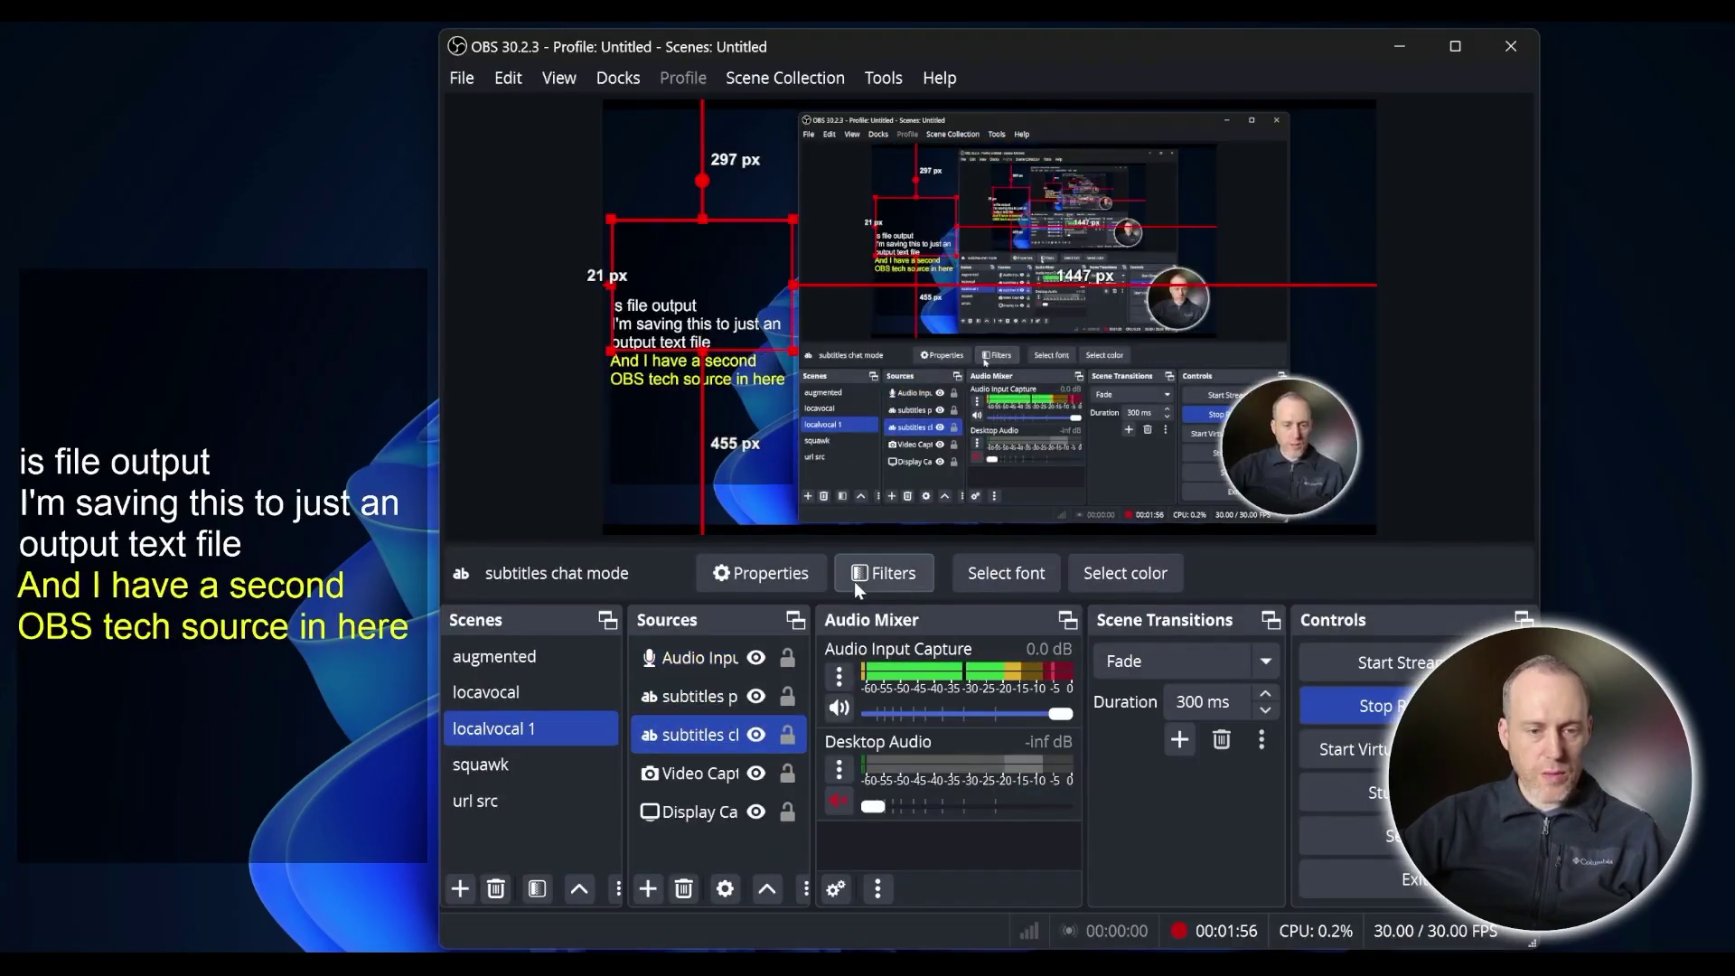
left_click(779, 575)
scroll(801, 582, "down", 8)
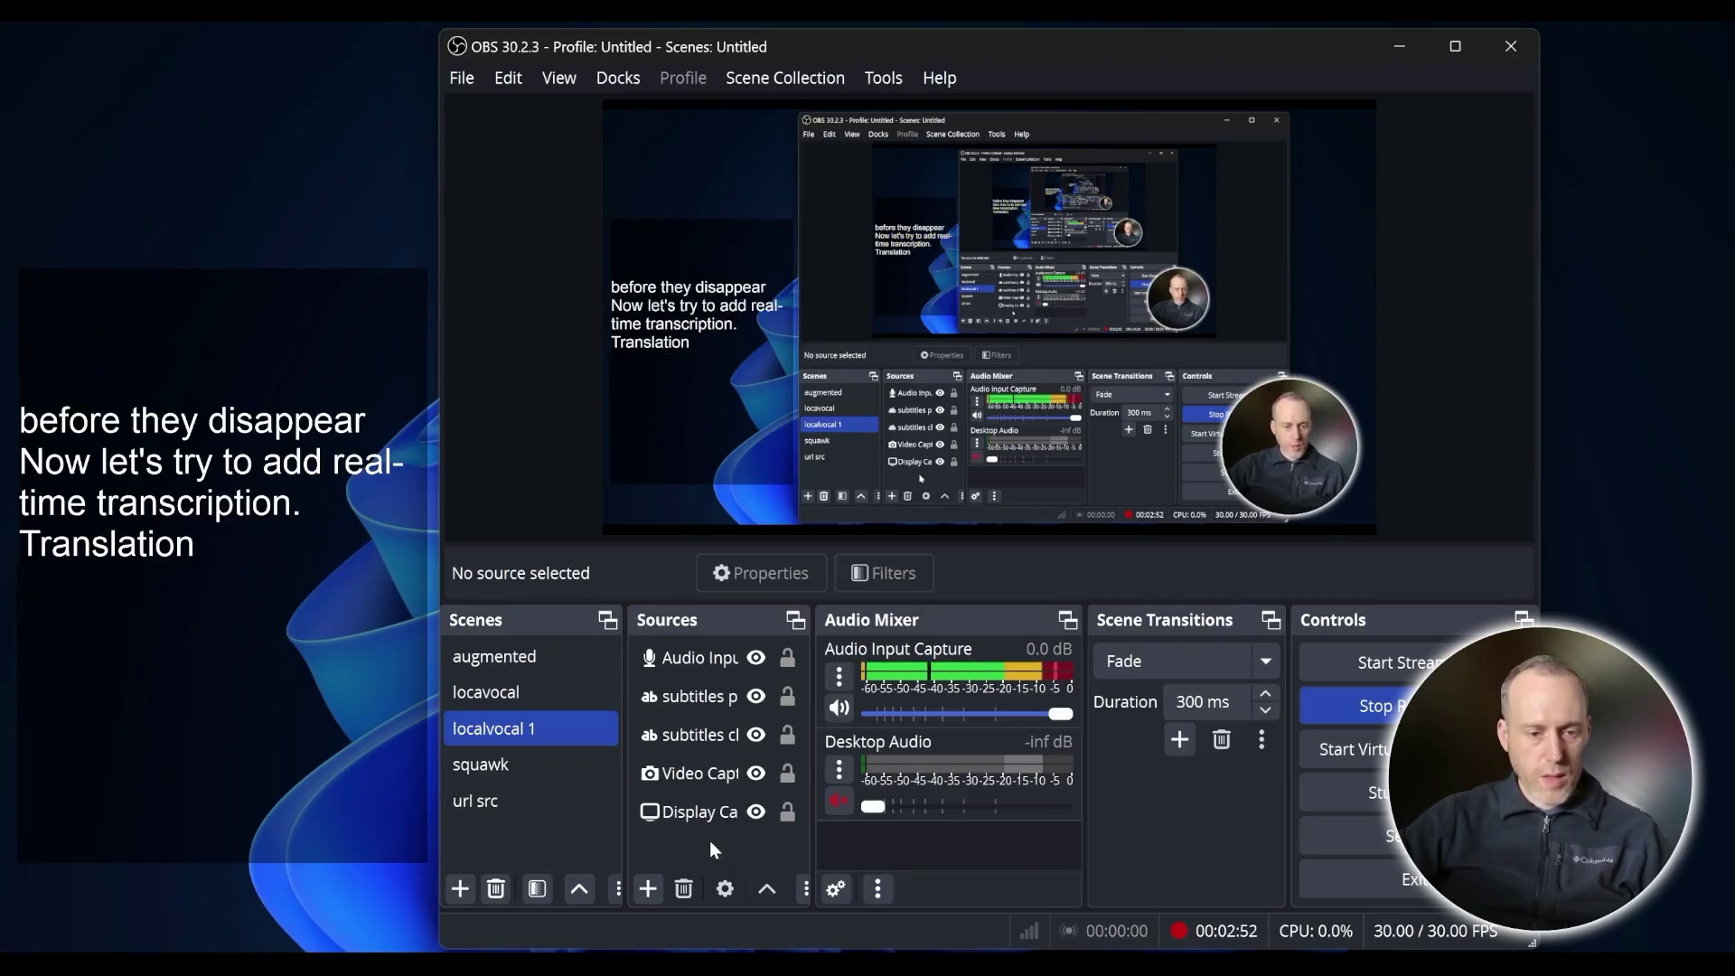
- Add a new Text (GDI+) source named 'translation realtime'
left_click(709, 840)
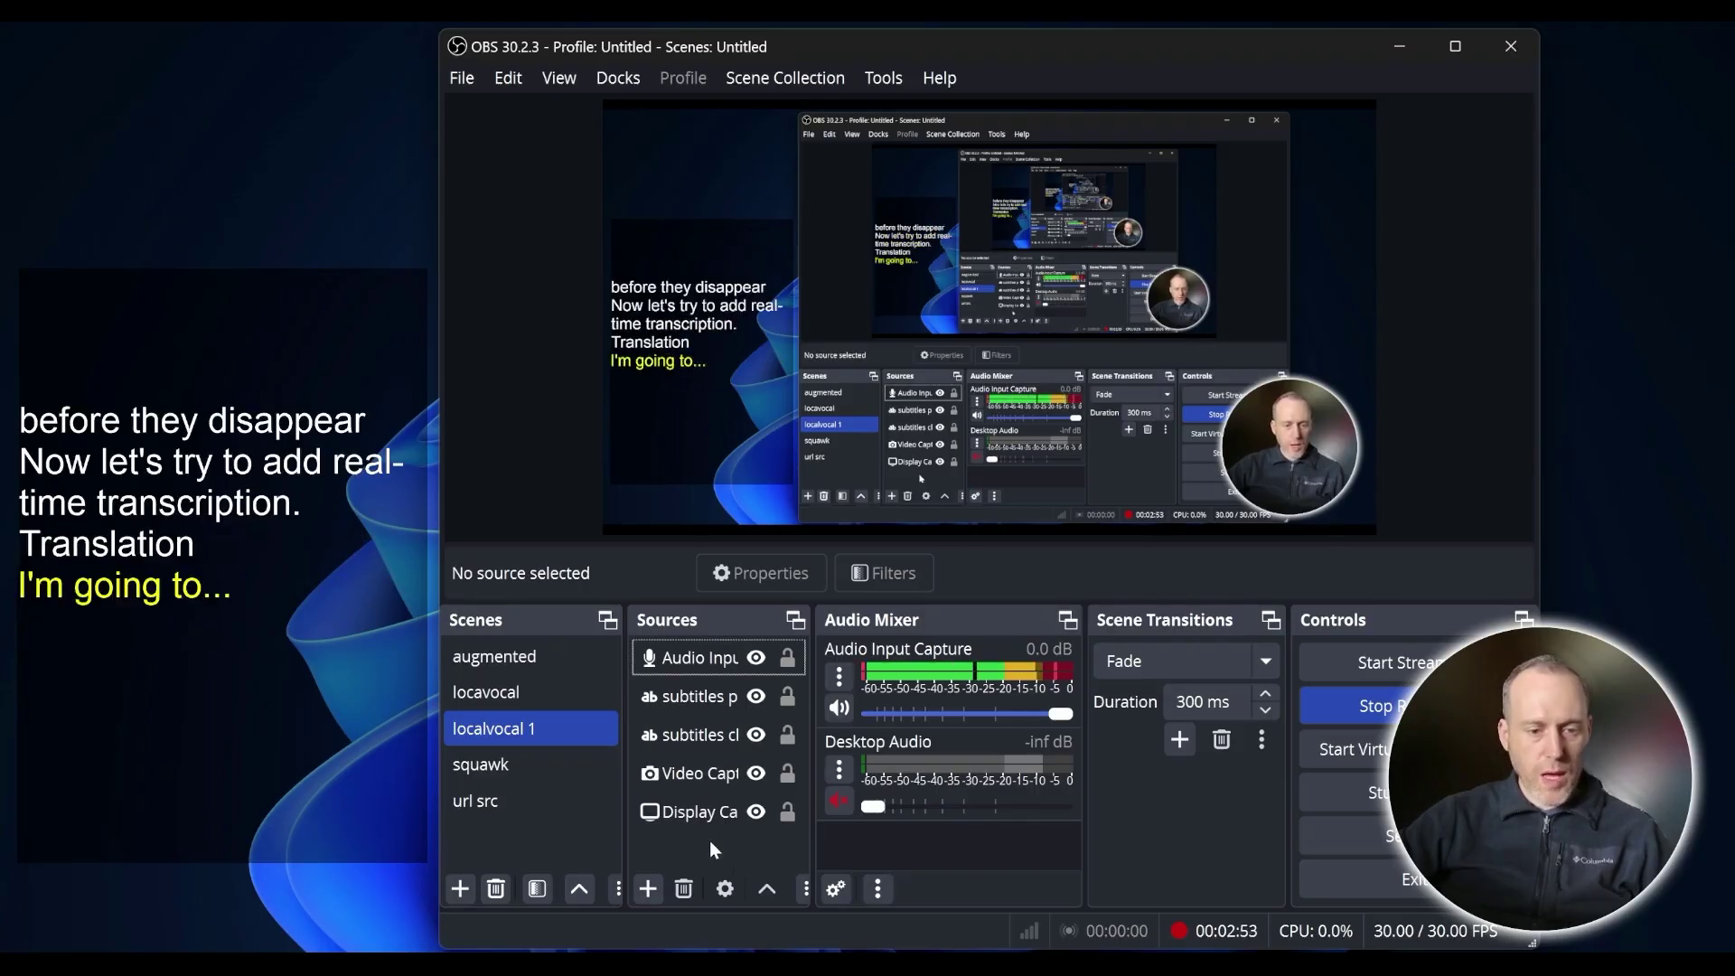
left_click(648, 889)
left_click(850, 541)
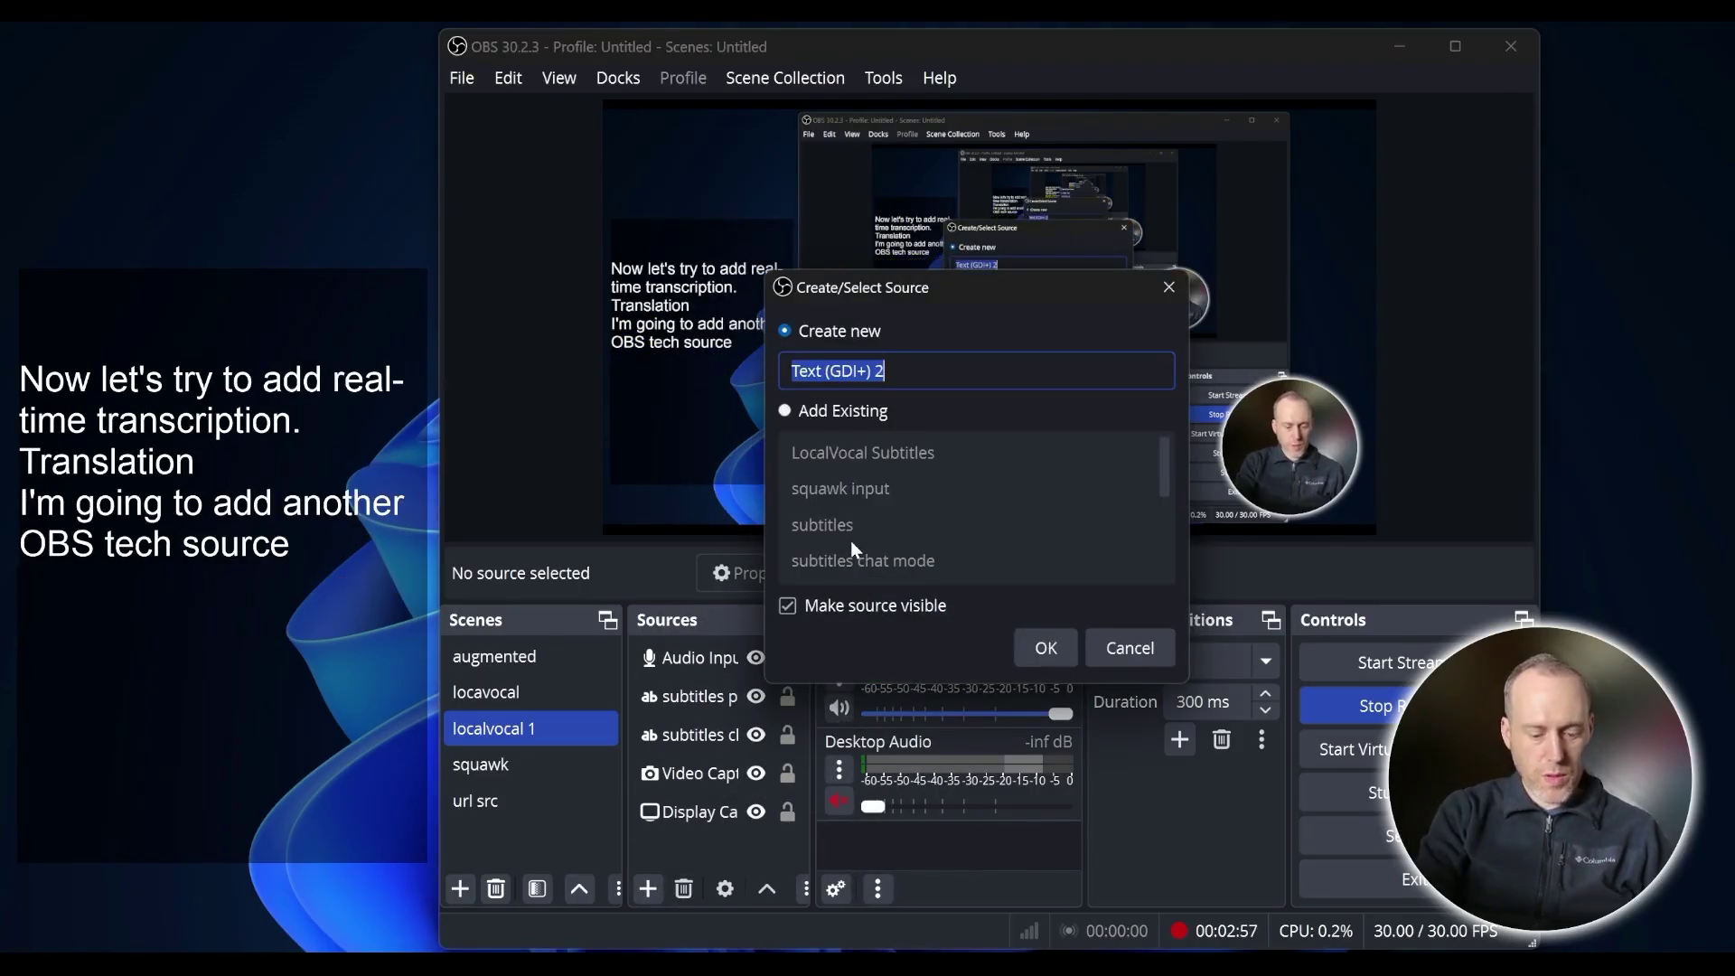
type("translati")
type("on realtime")
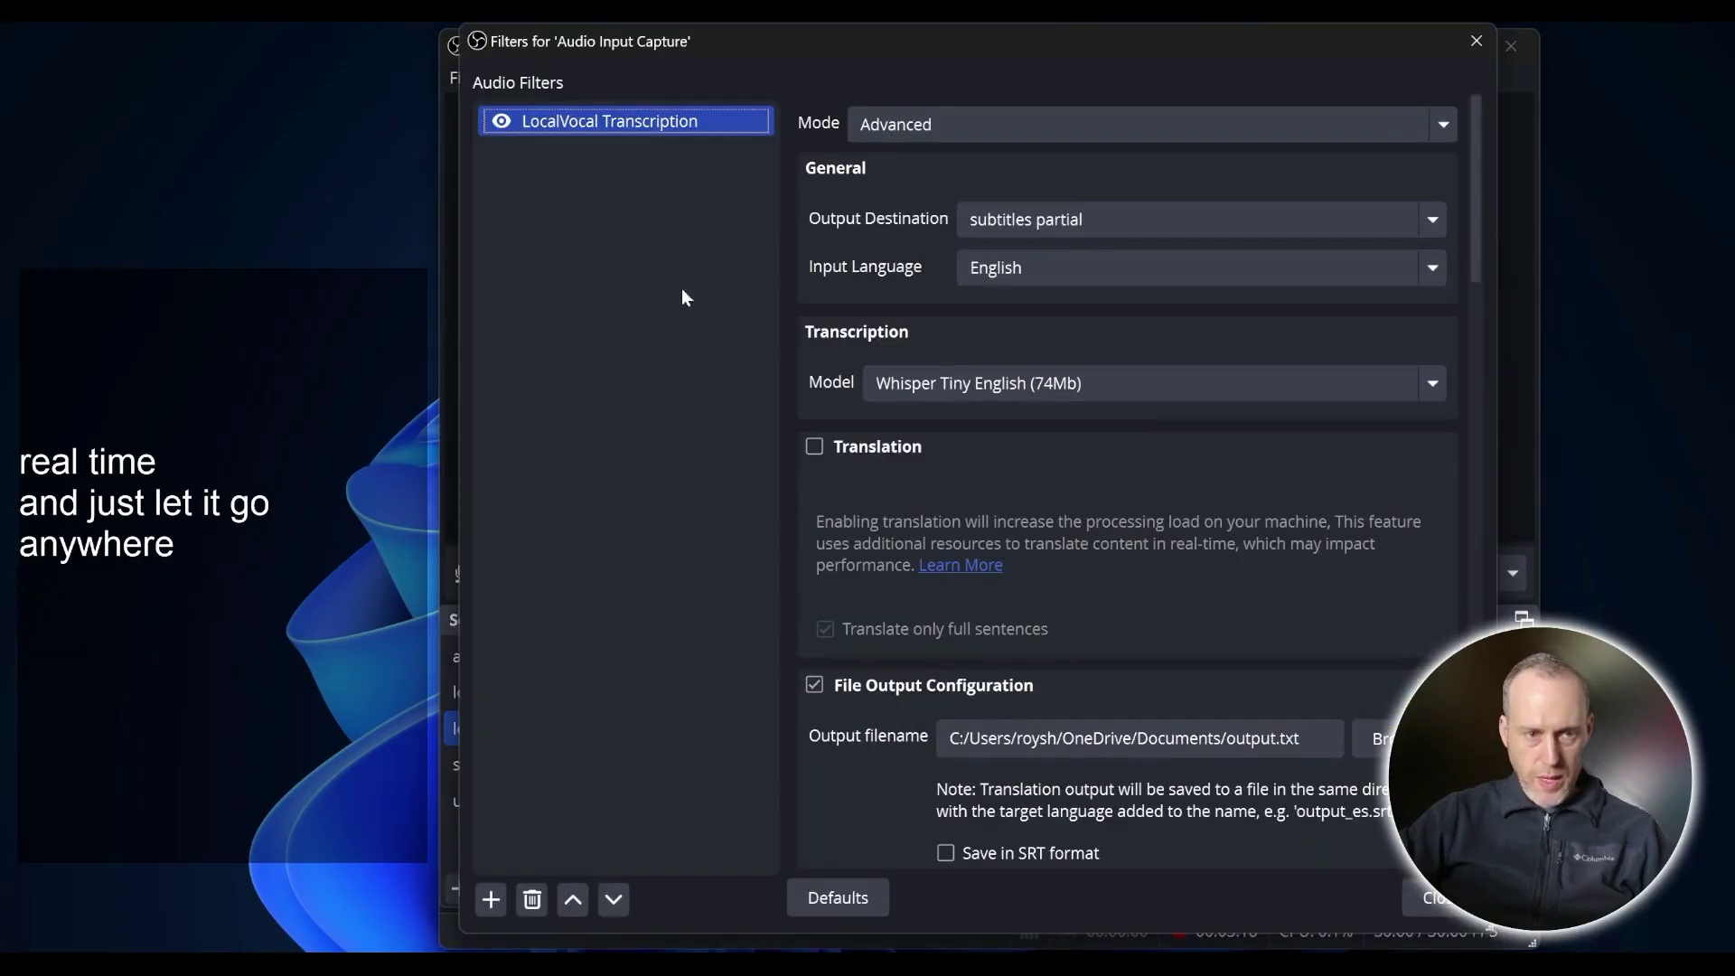
- Tick Translation, choose the M2M-100 418M model to Spanish, and output to translation realtime
left_click(922, 450)
scroll(881, 557, "down", 3)
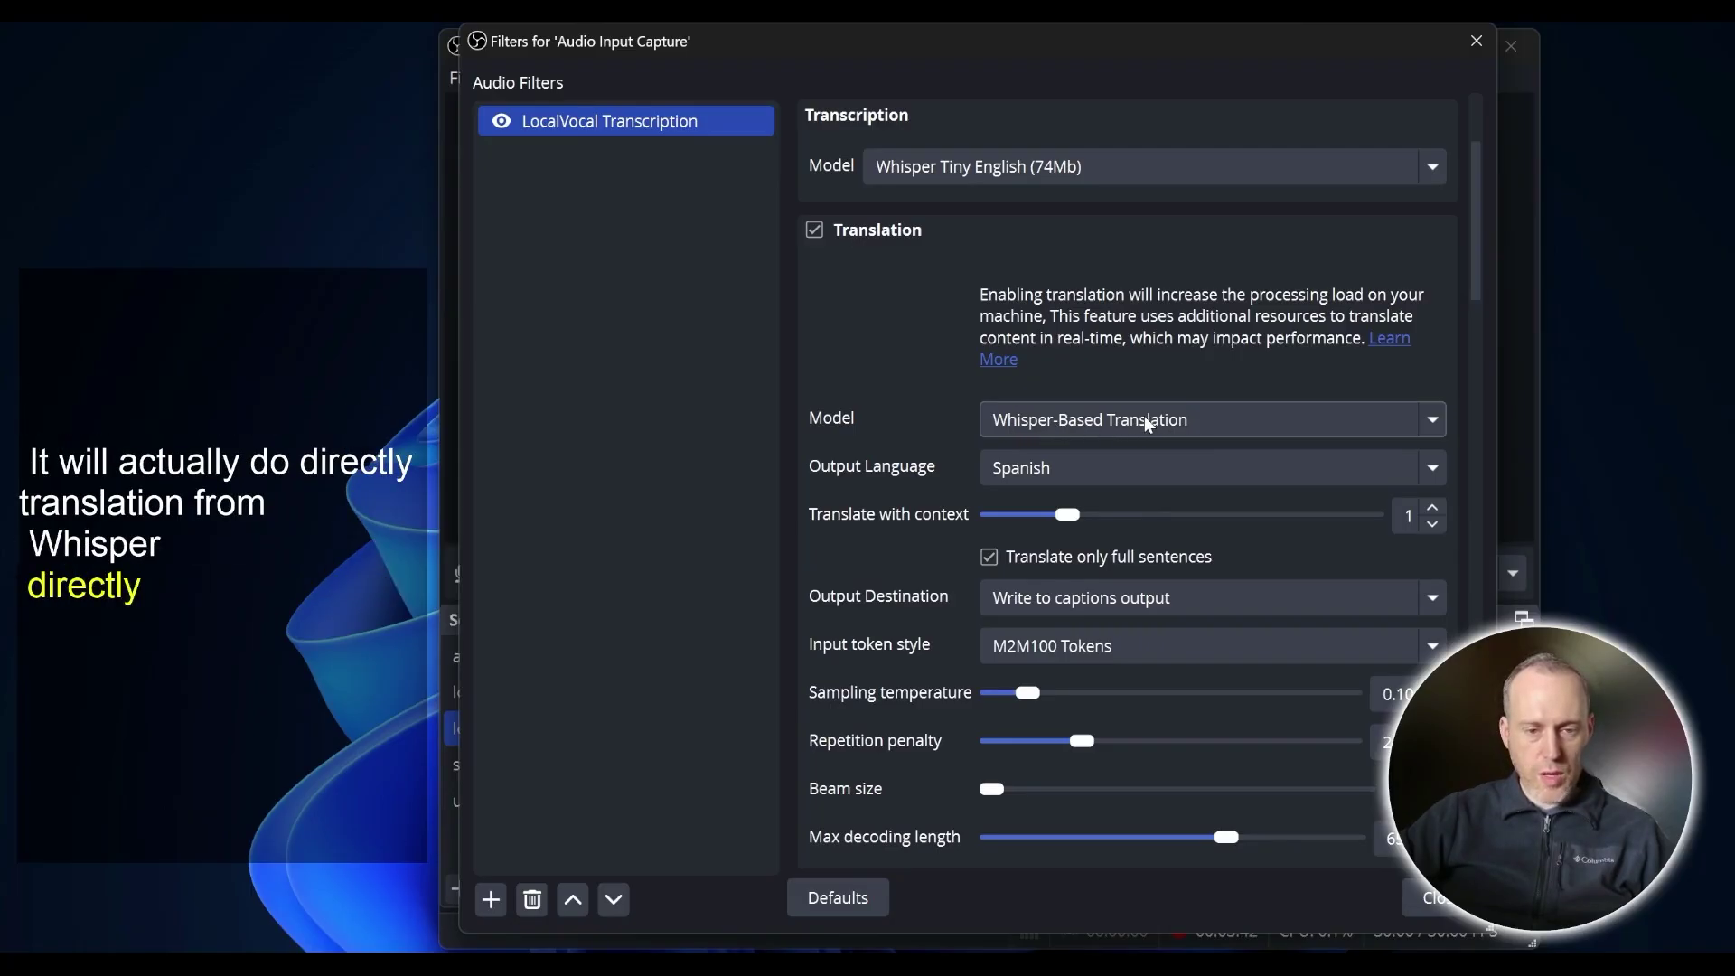
left_click(1145, 418)
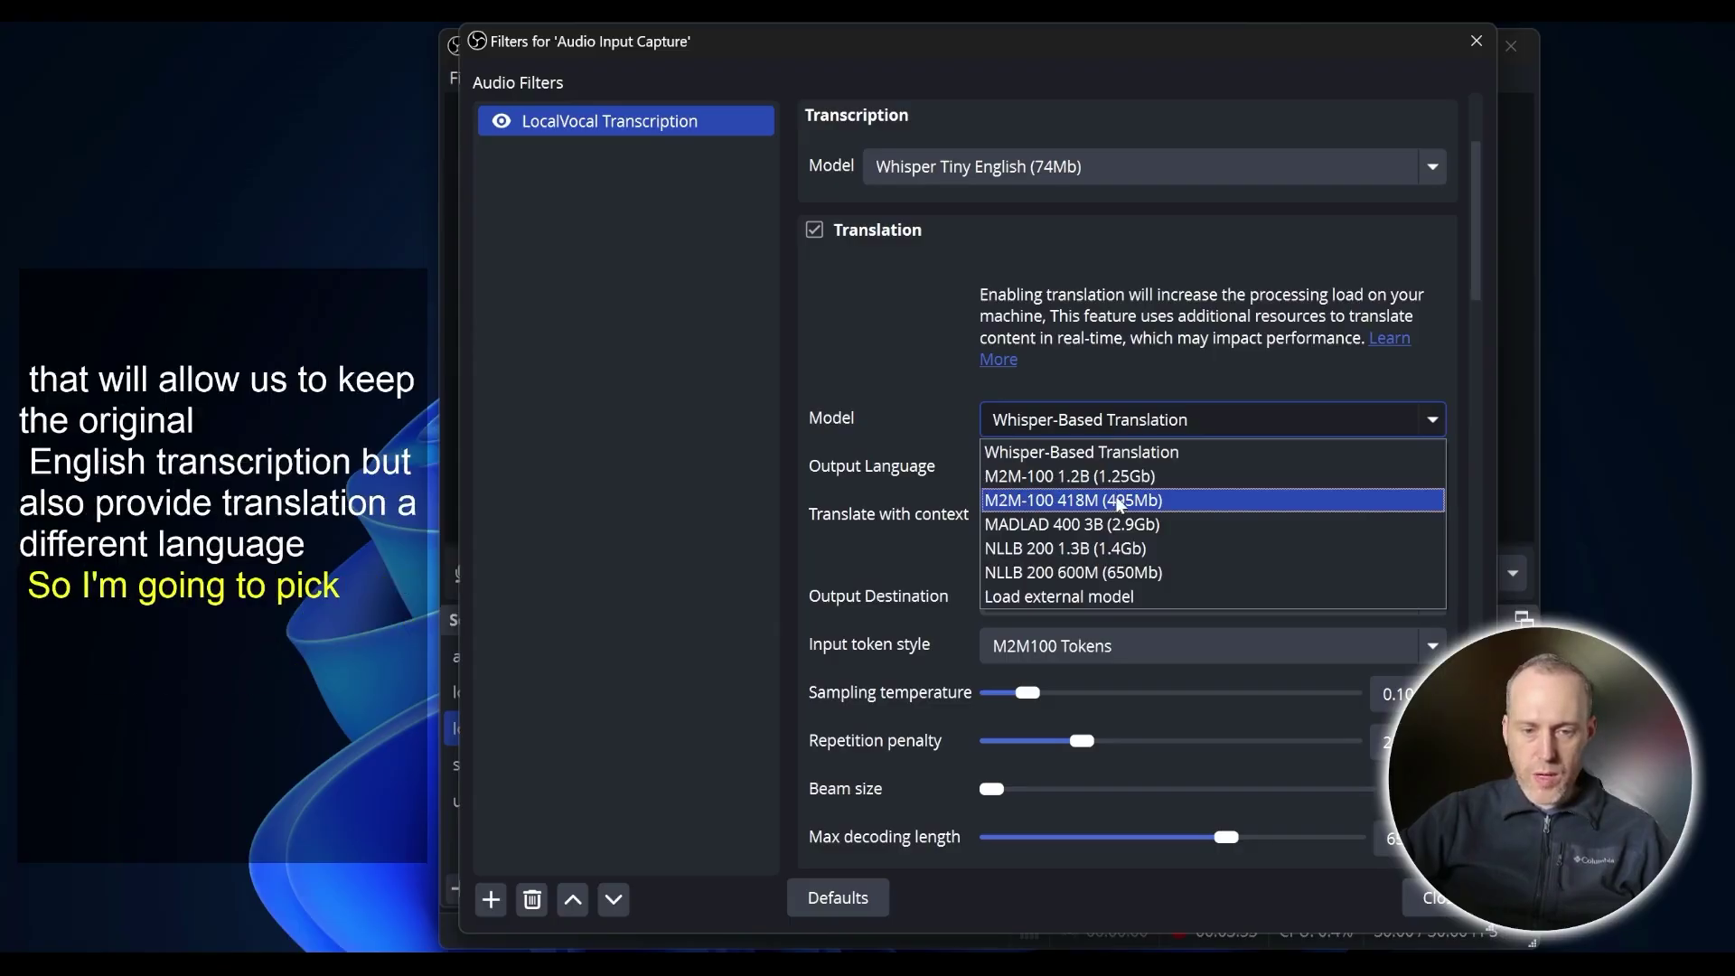
left_click(1039, 423)
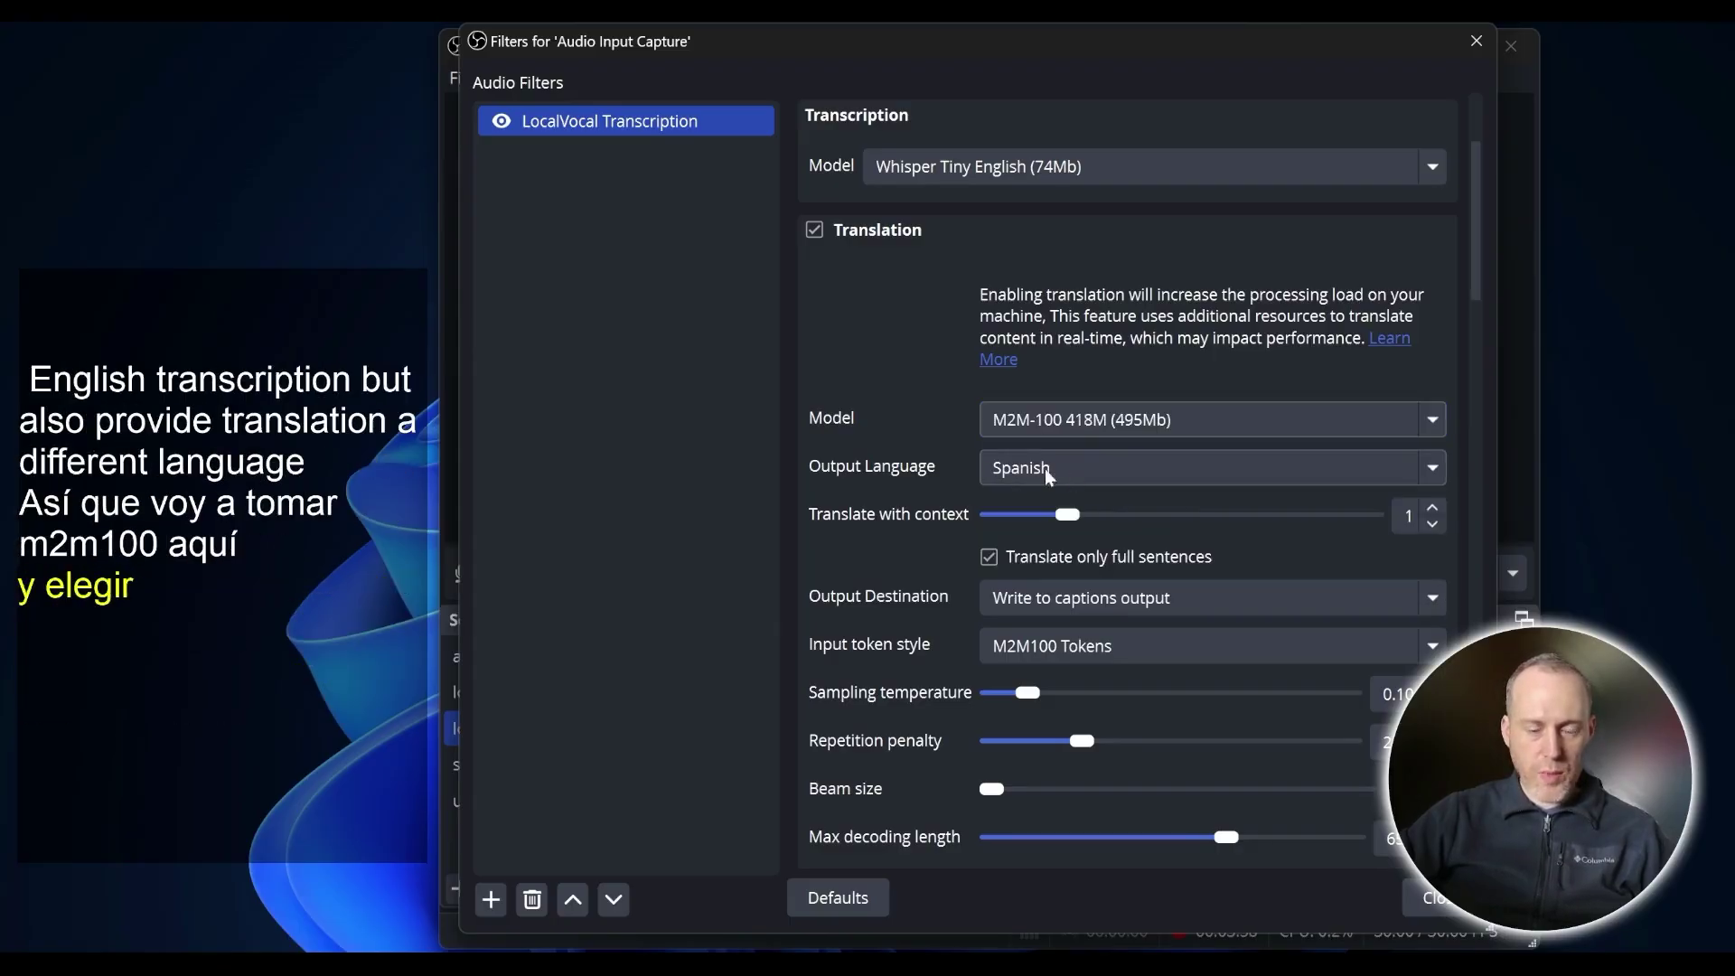
left_click(1104, 600)
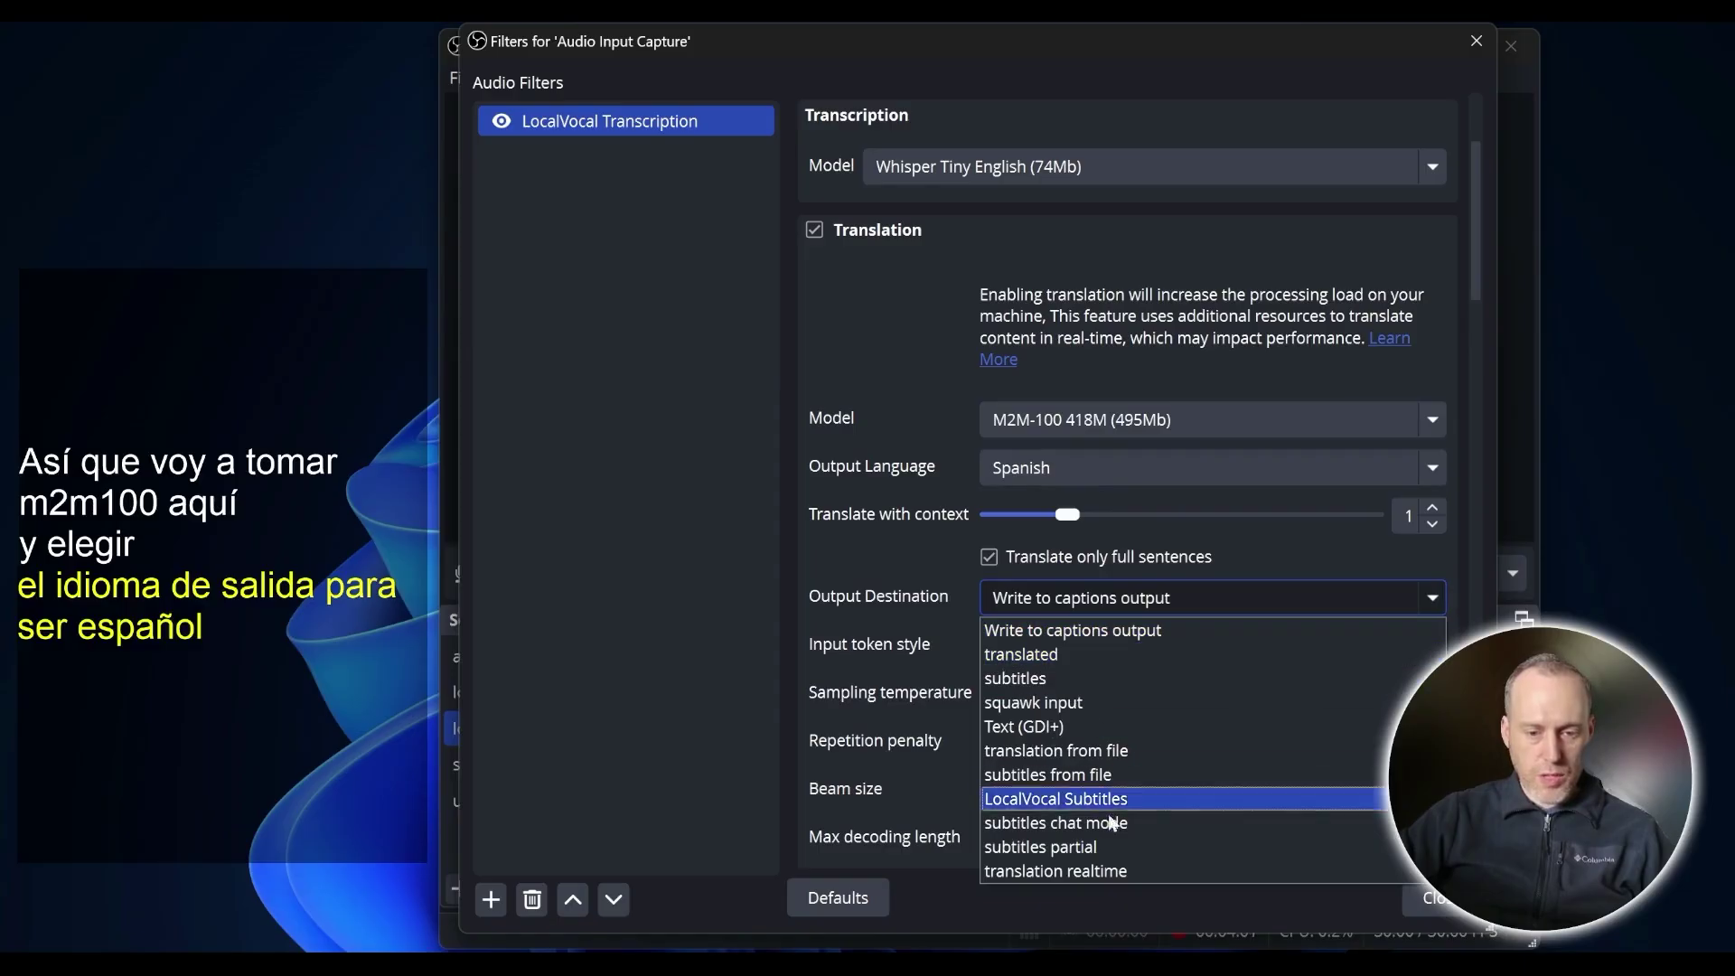
left_click(1061, 873)
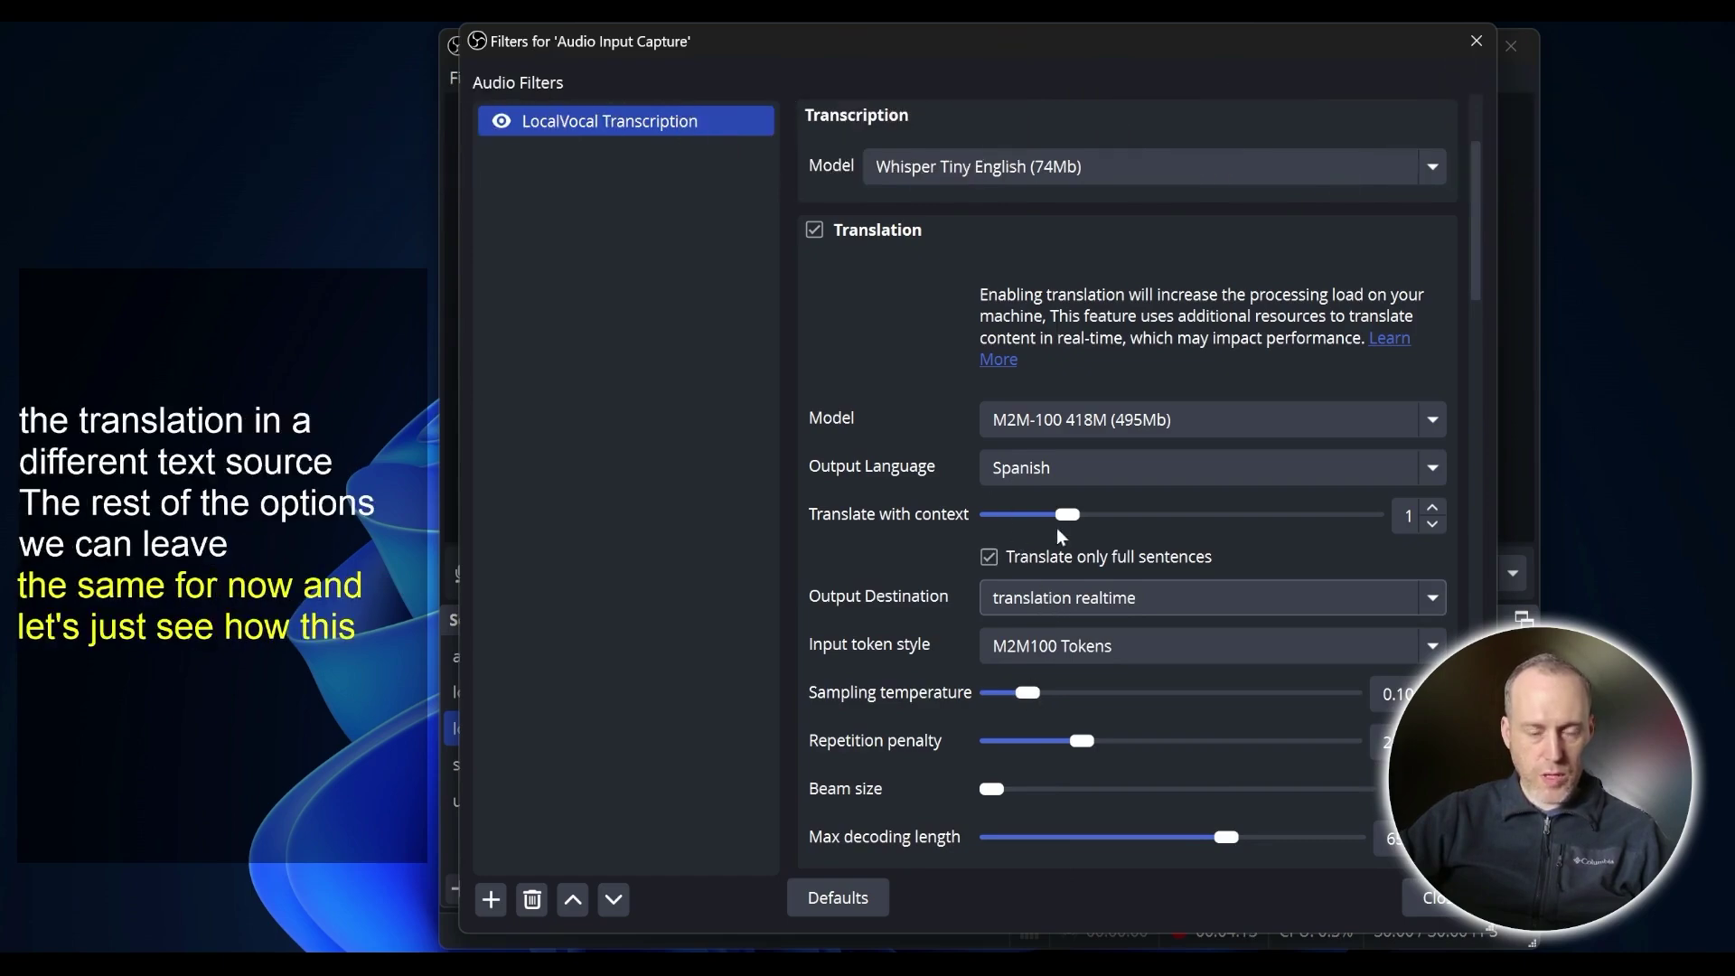
left_click(1399, 895)
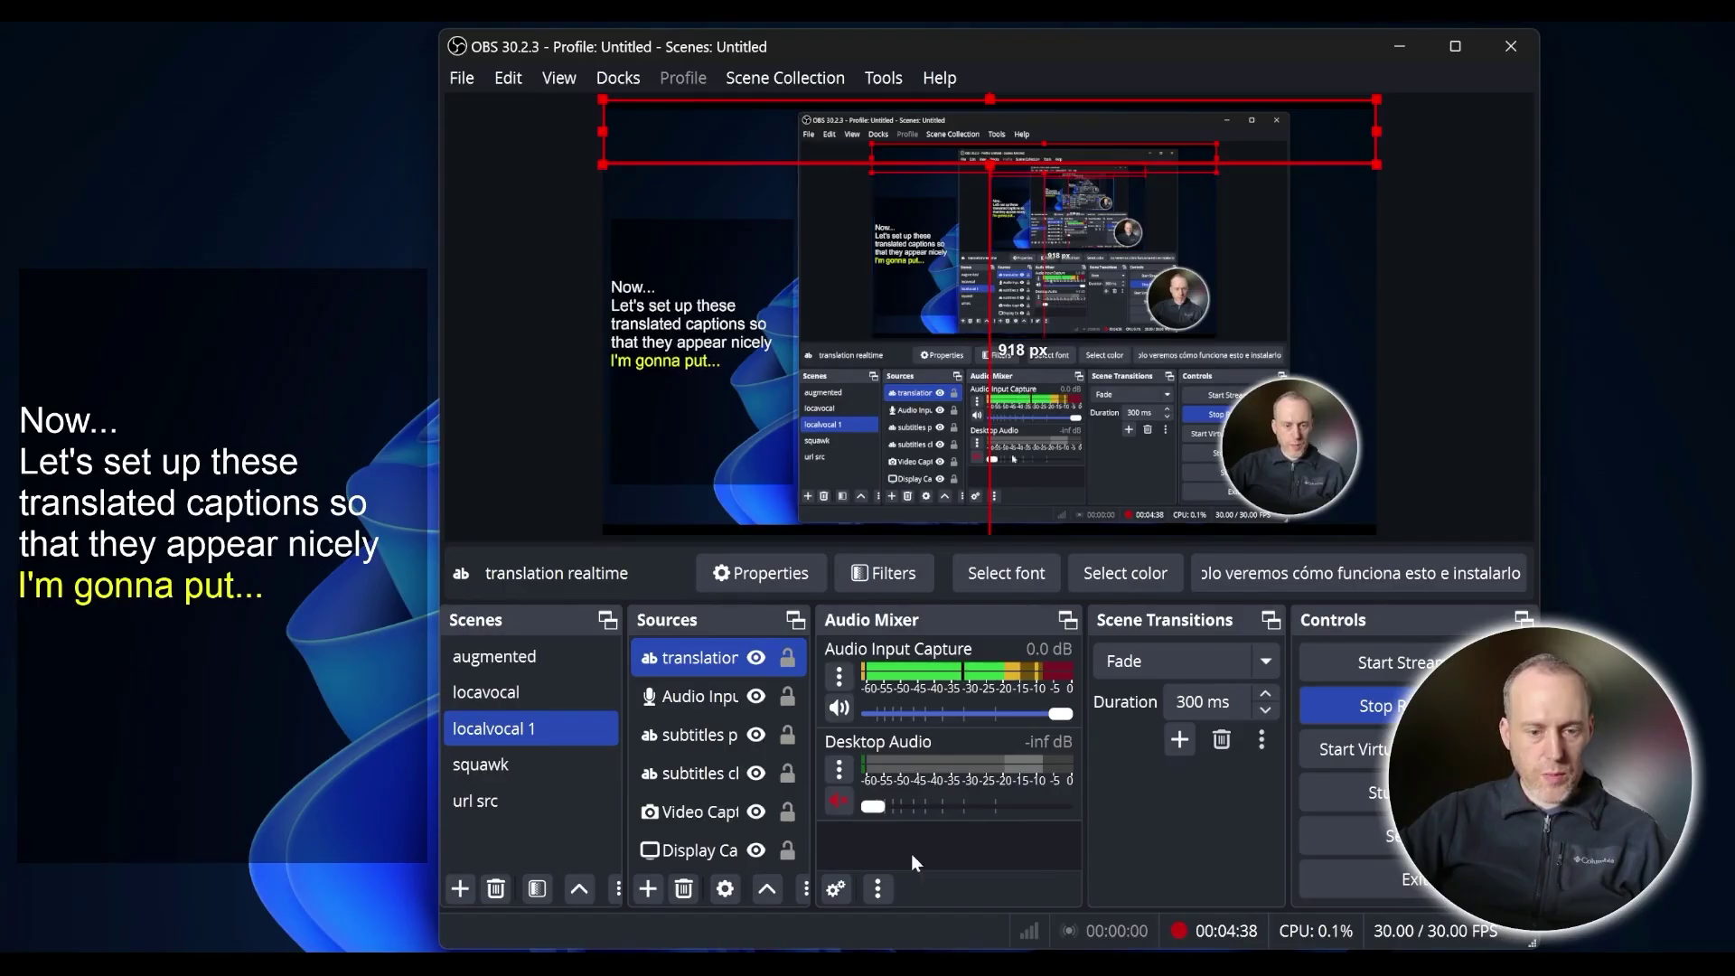
- Set translation realtime's font size to 48, background opacity to 70%, and text colour to blue
left_click(985, 575)
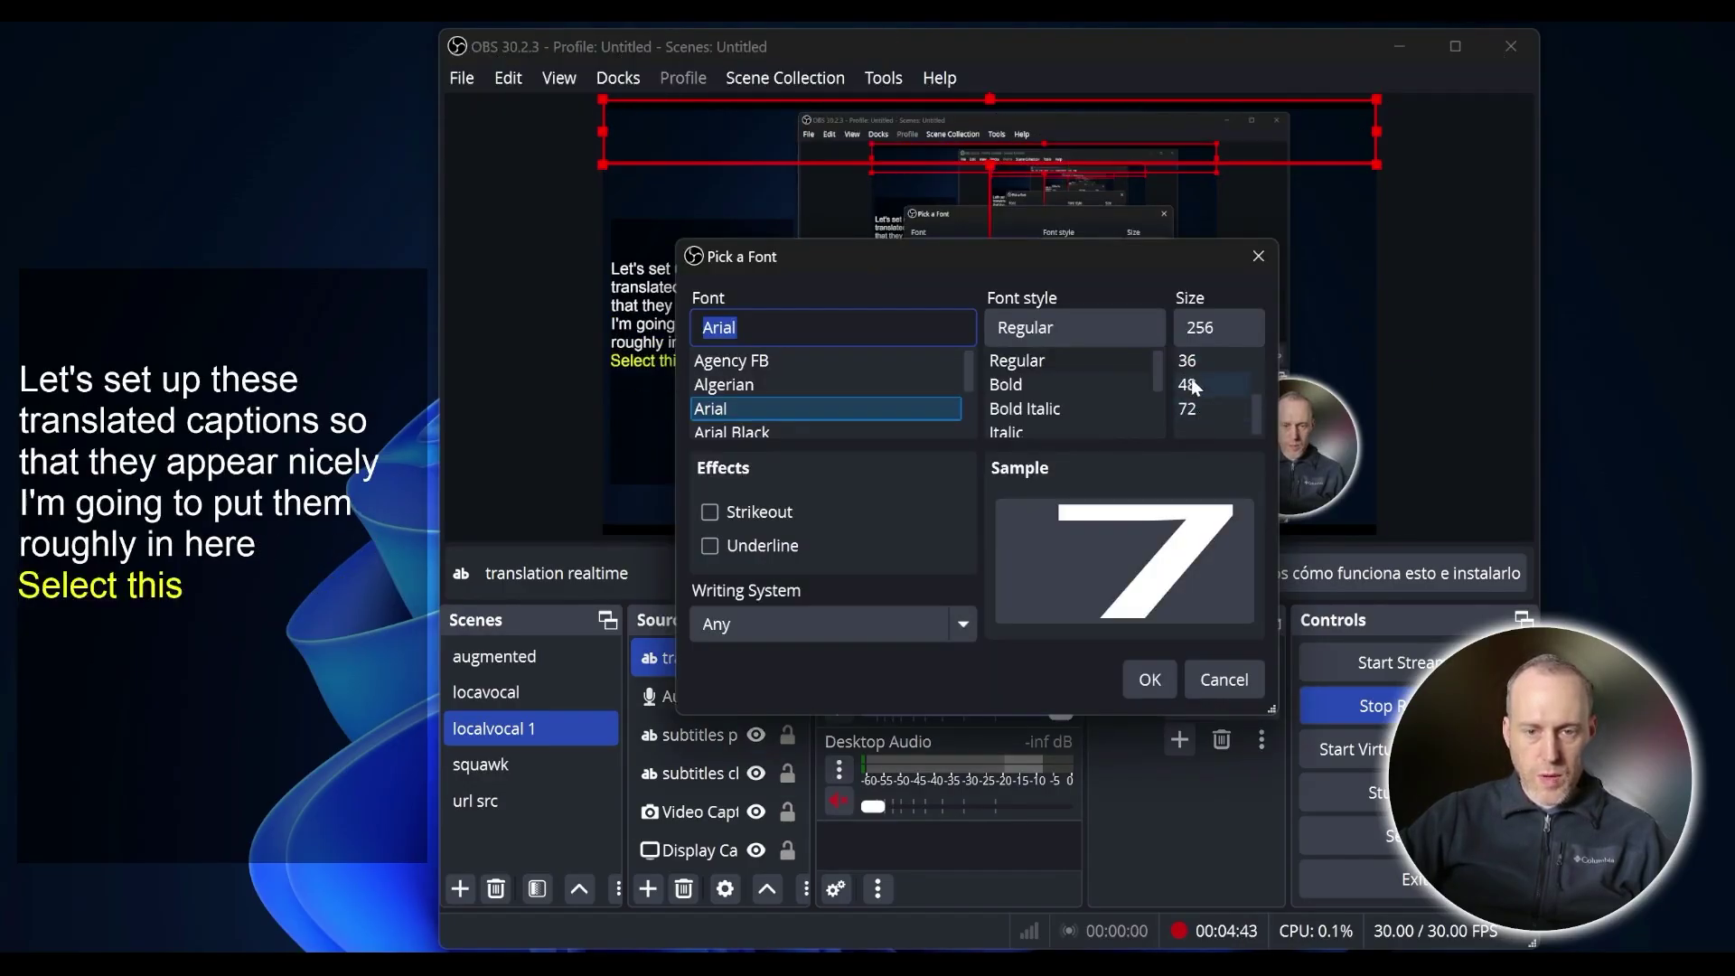
left_click(1188, 385)
left_click(1148, 680)
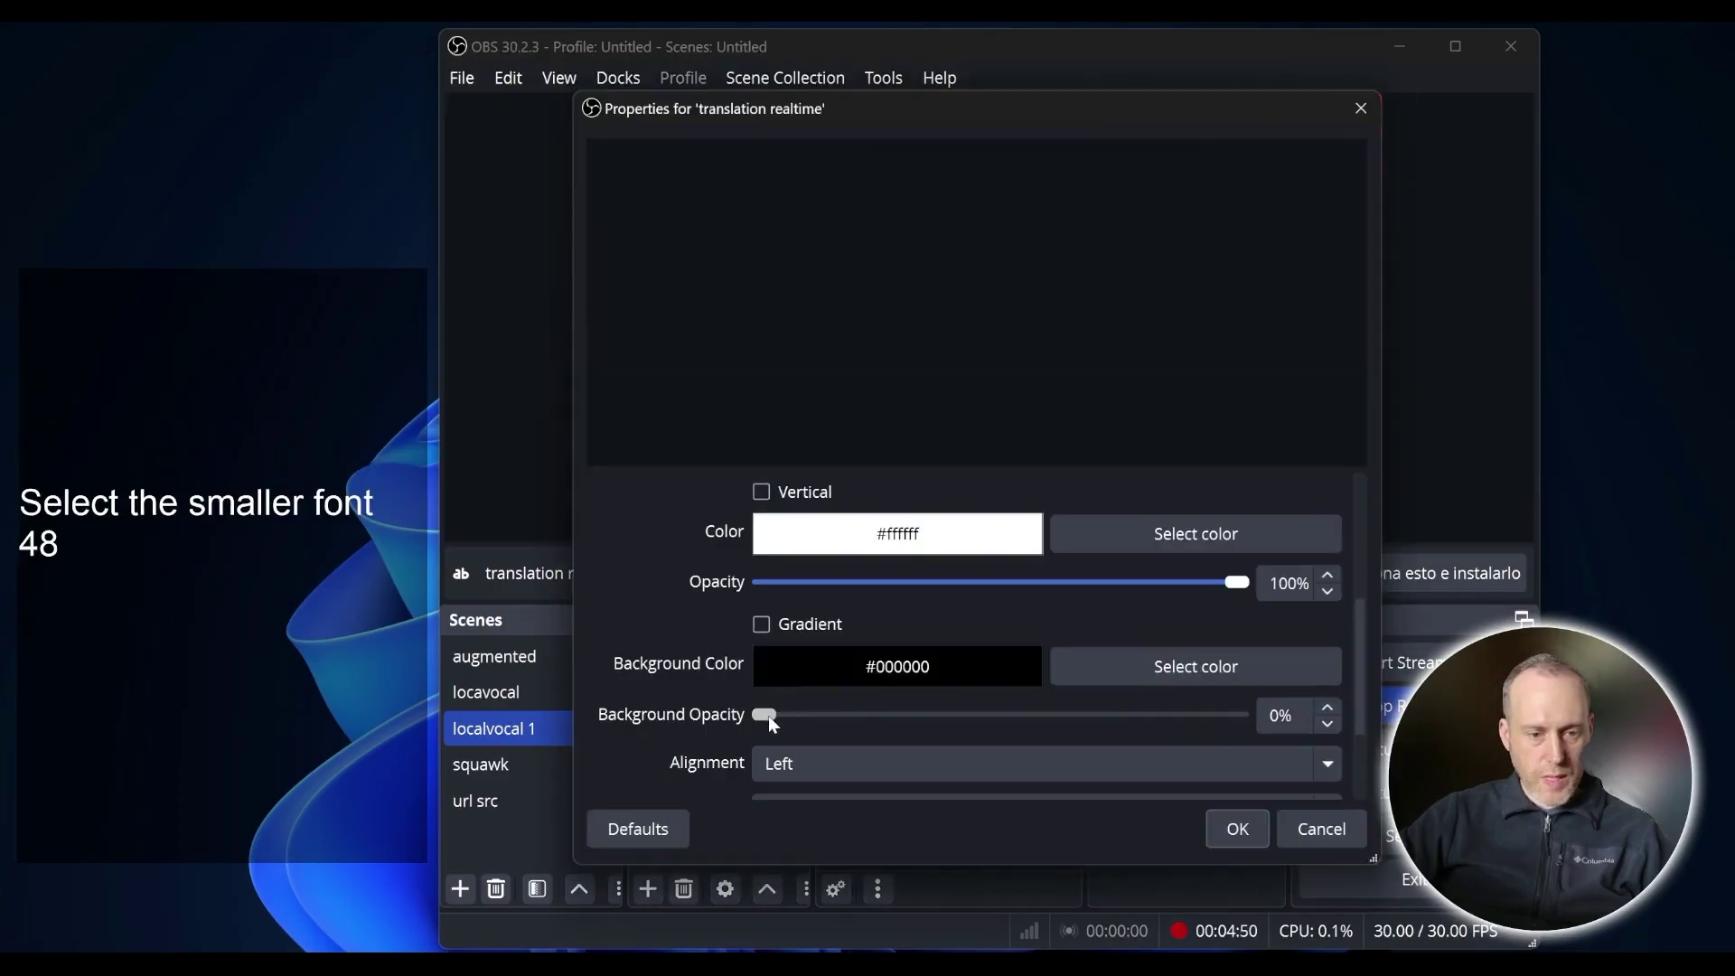
left_click_drag(768, 715, 1100, 718)
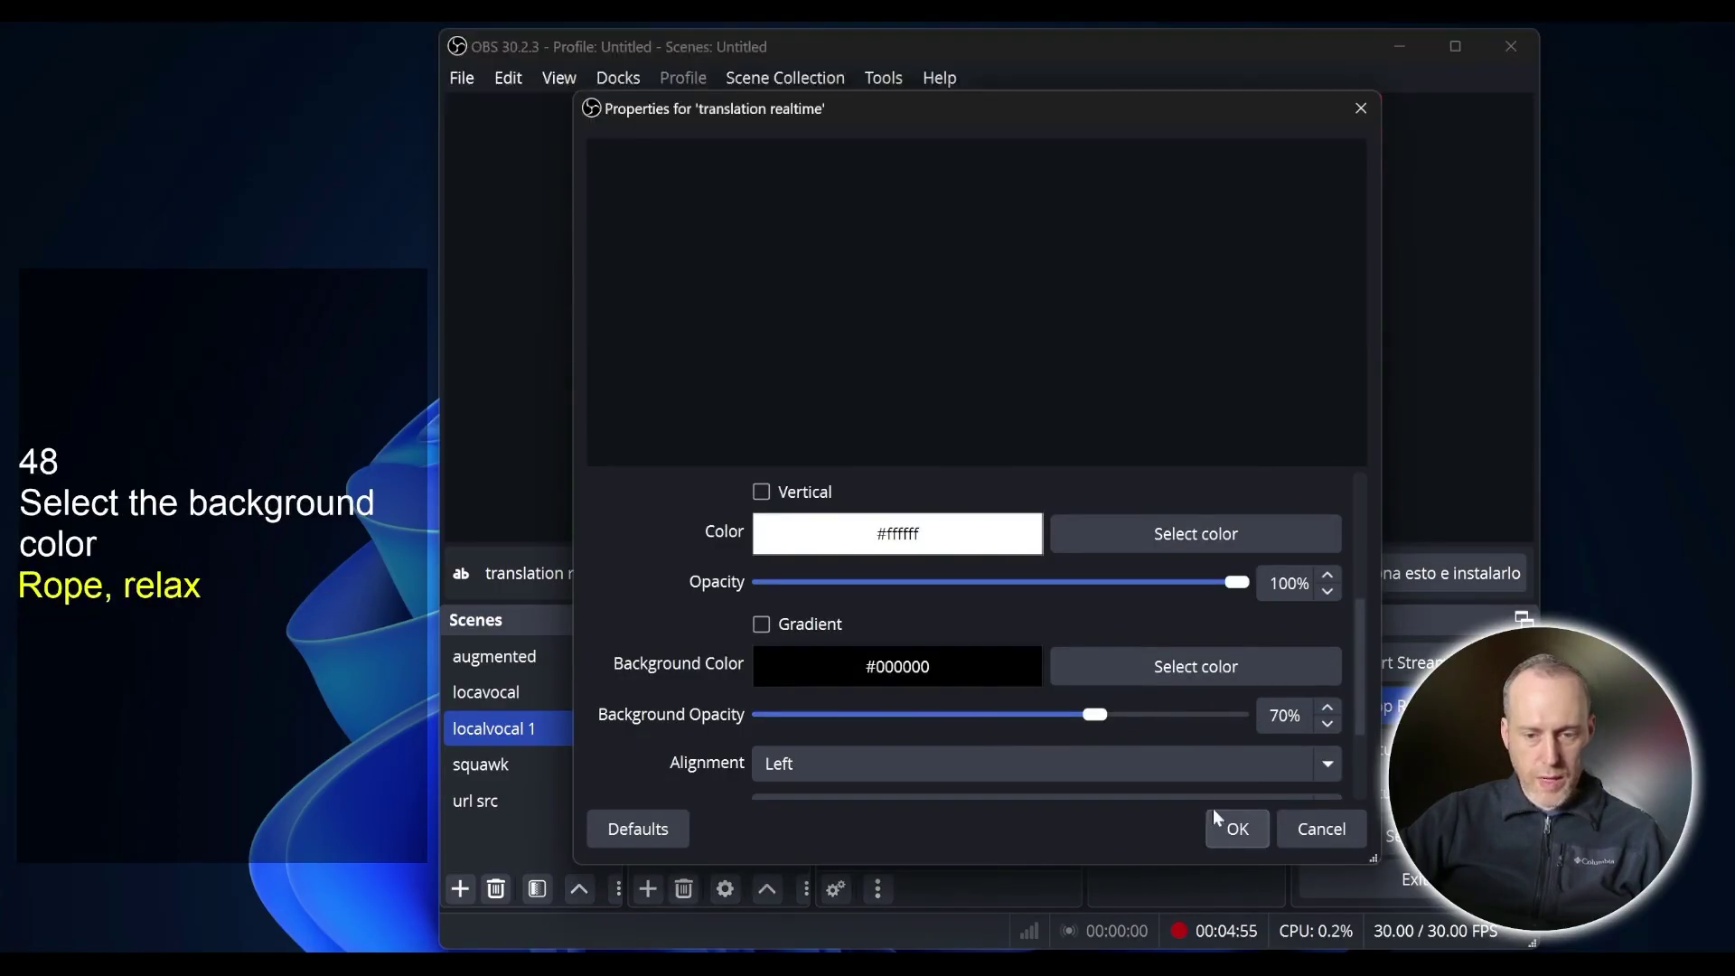
left_click(1195, 666)
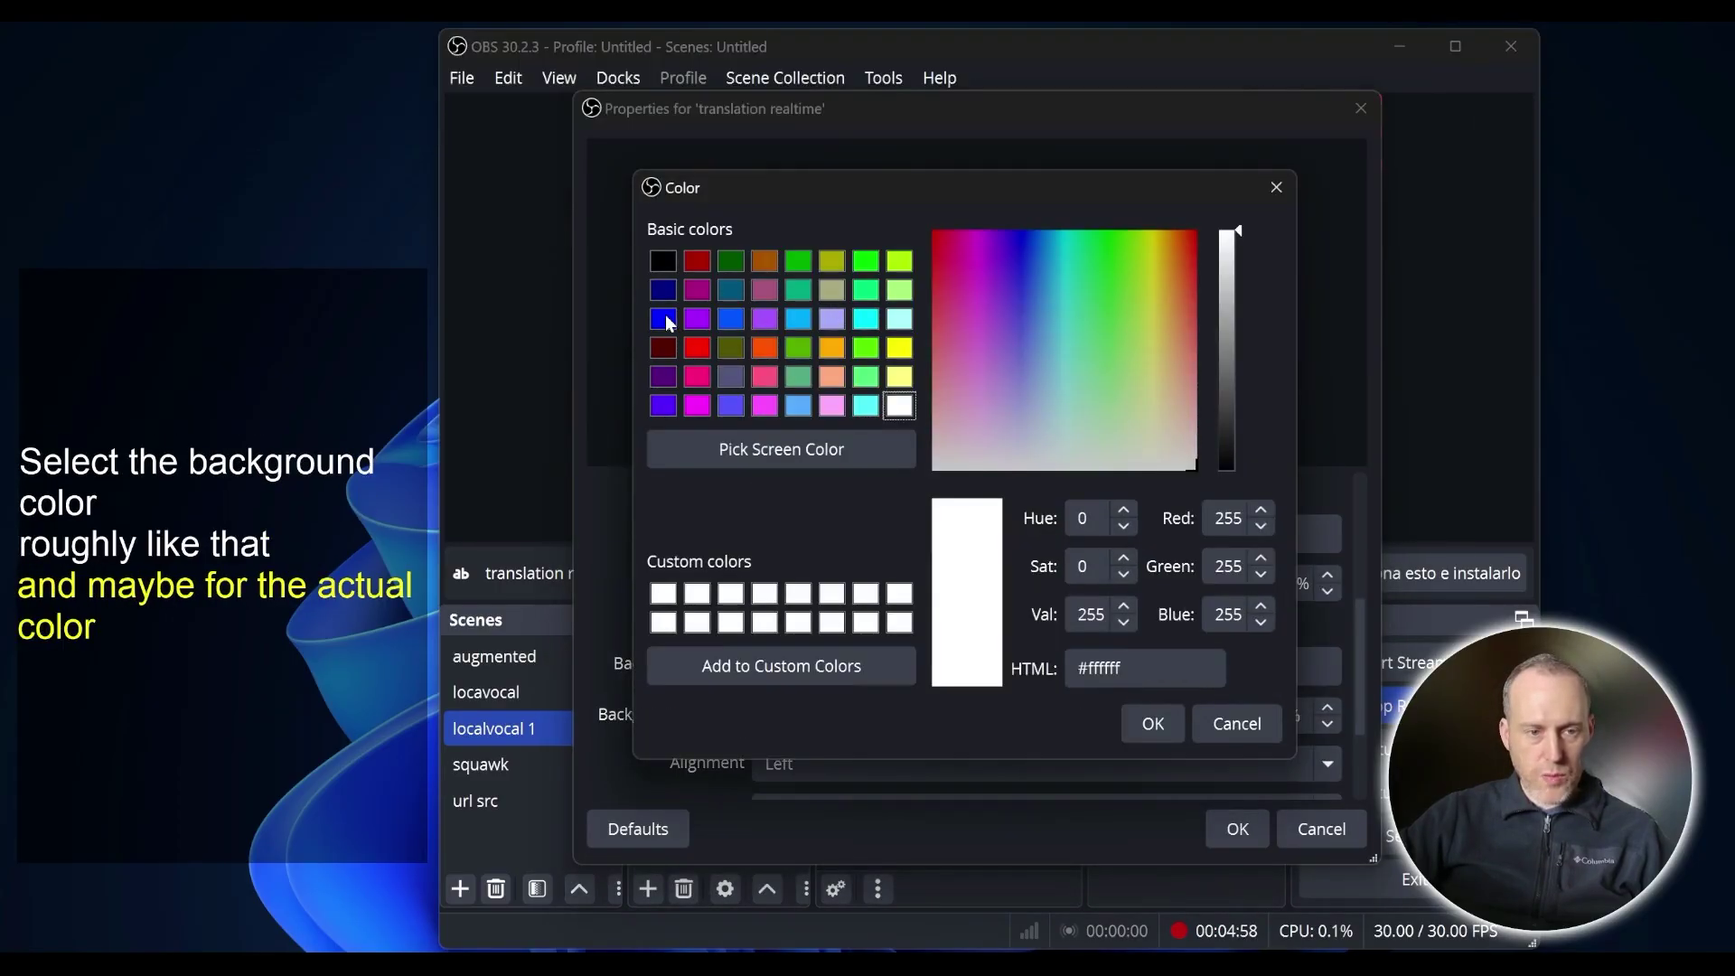
left_click(663, 319)
key("Return")
- Turn on custom text extents with width 700 and height 300, and apply the settings
scroll(680, 684, "down", 5)
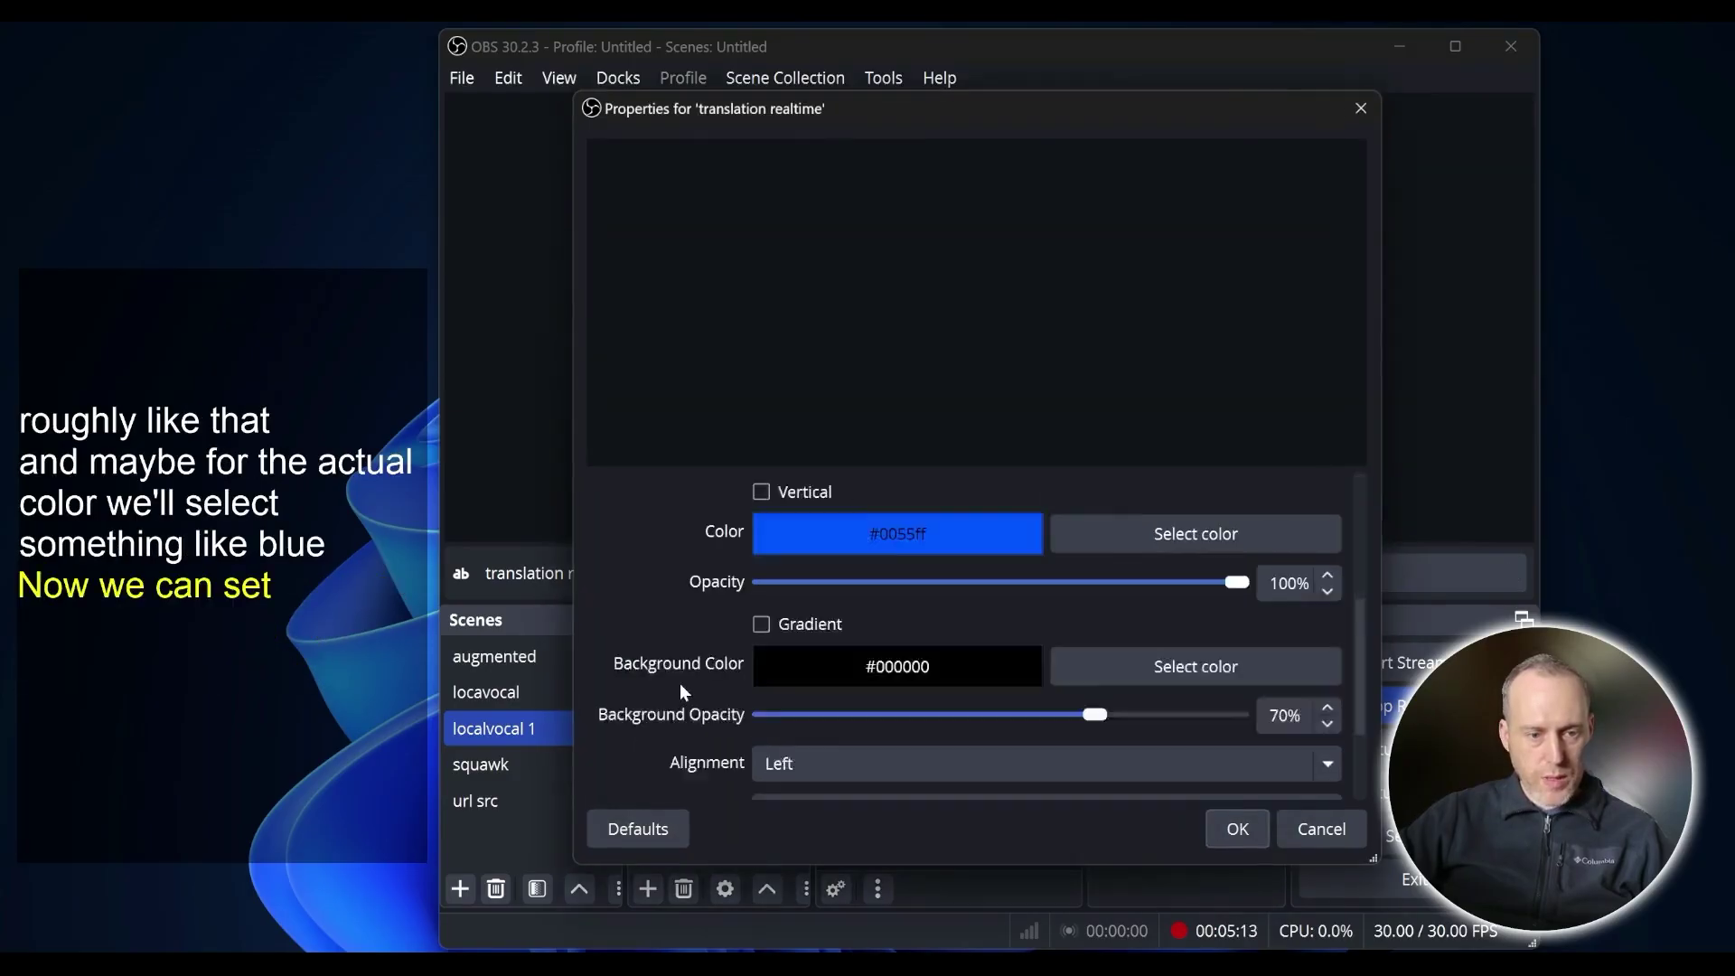
left_click(838, 775)
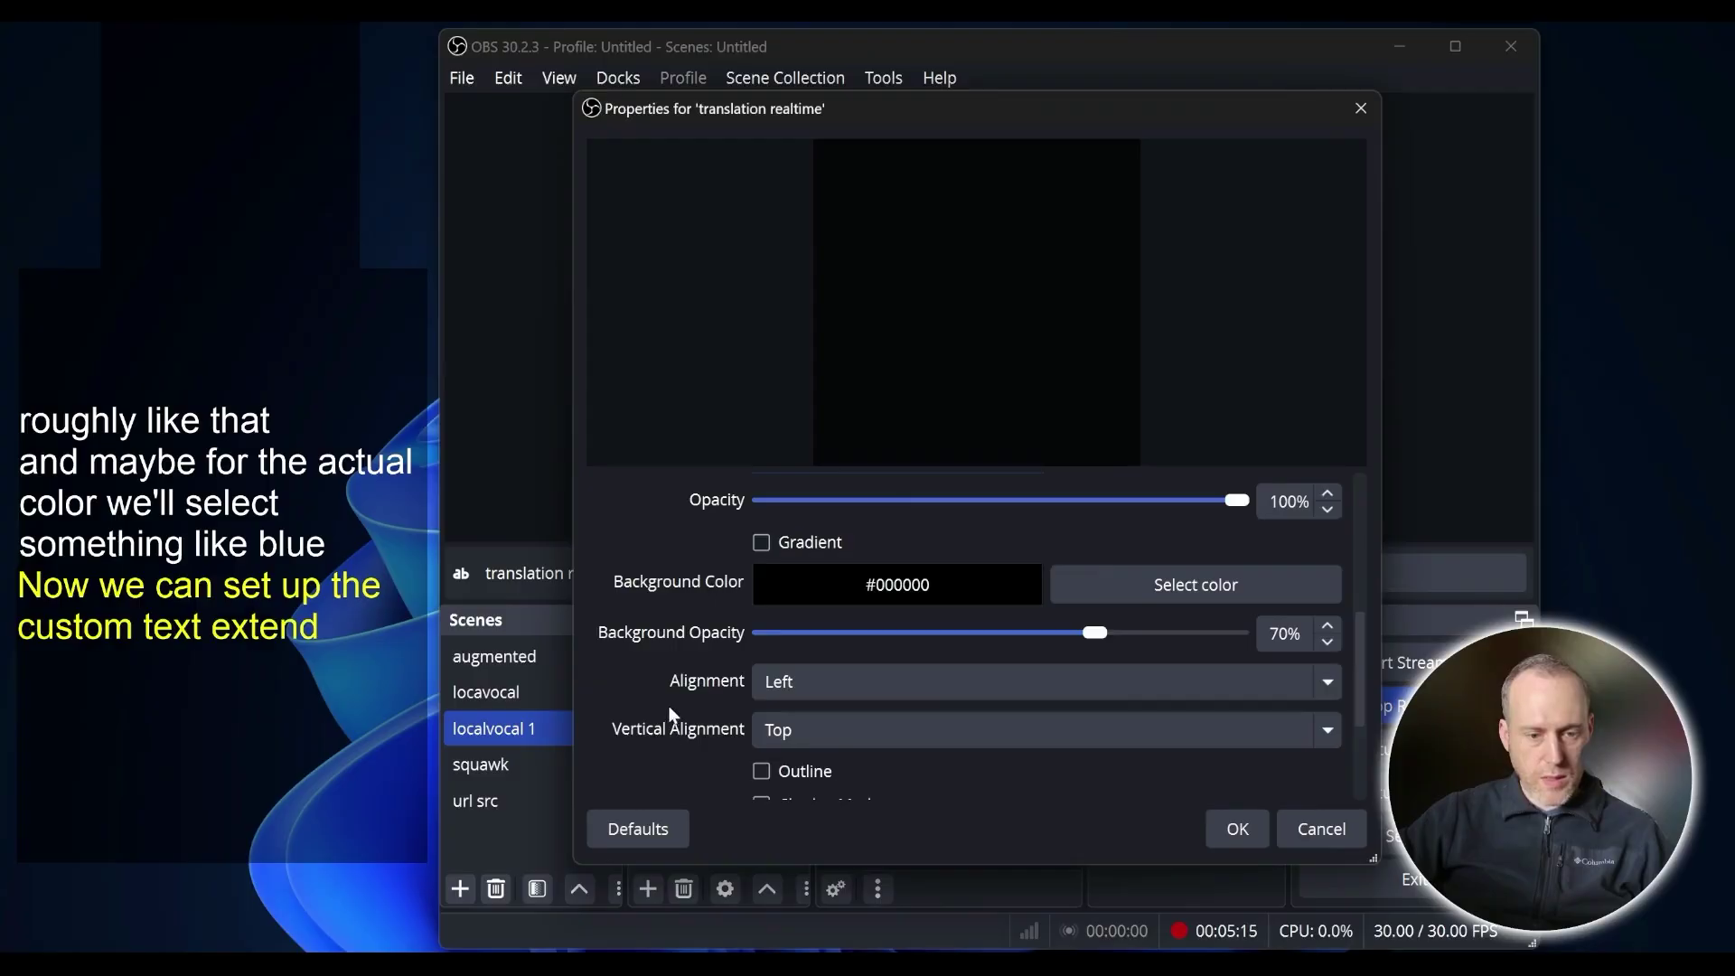
scroll(795, 747, "down", 5)
double_click(761, 687)
type("700")
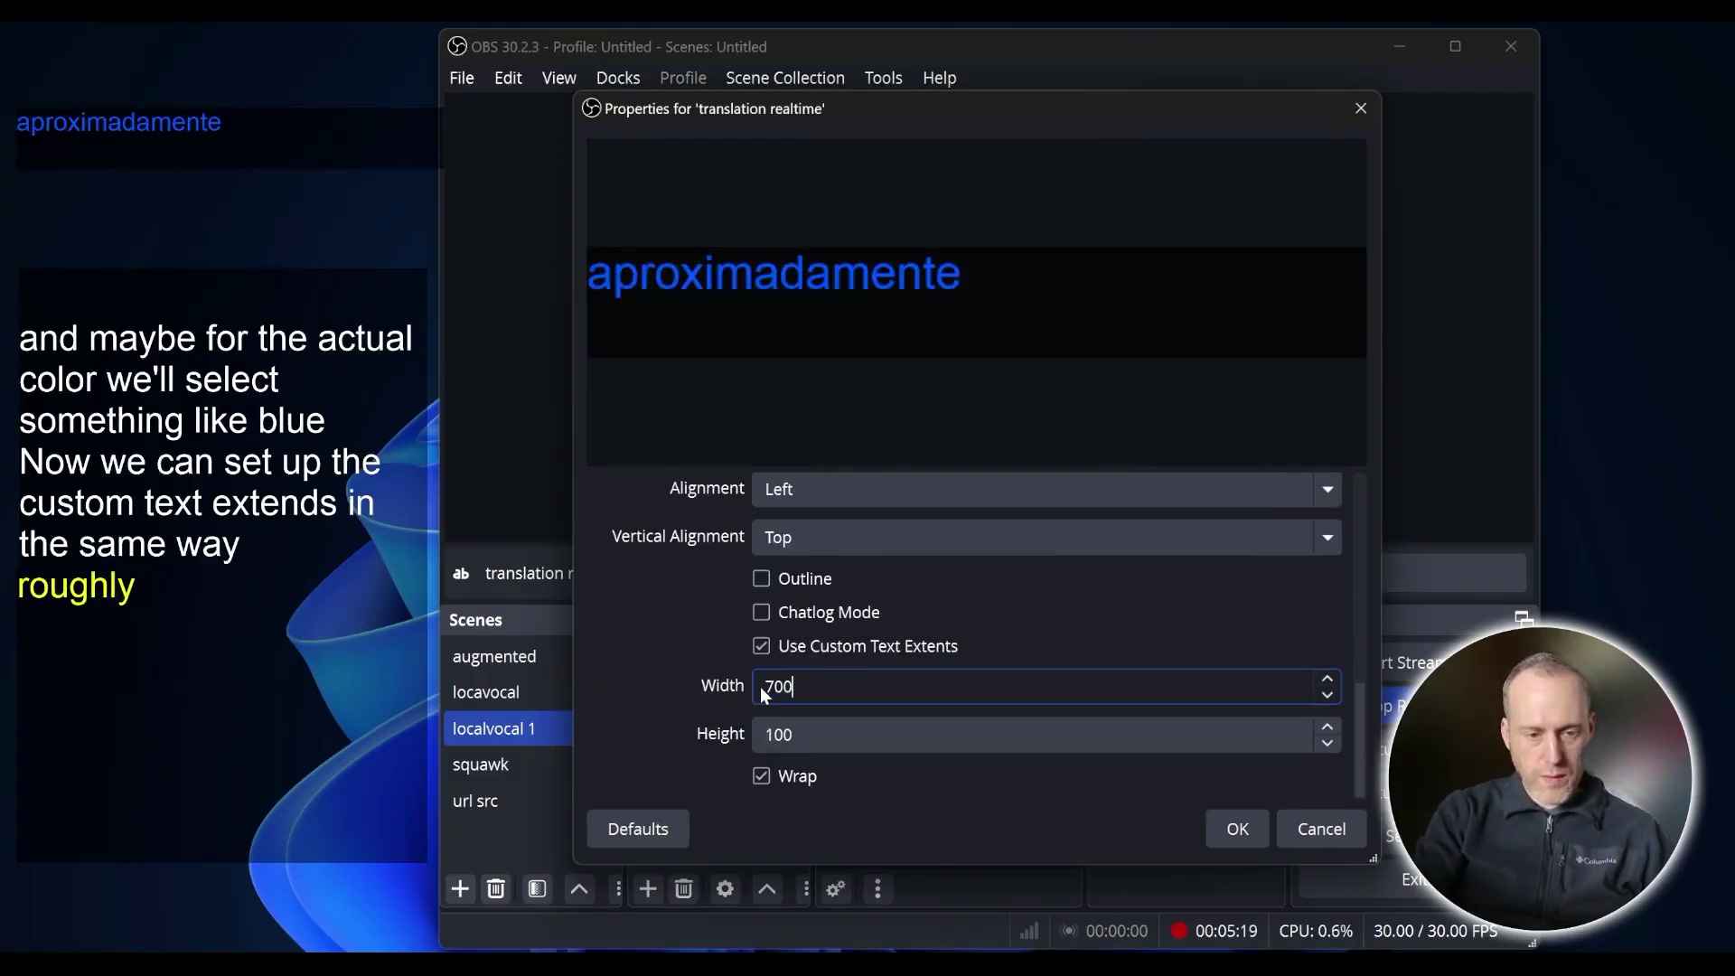
key("Tab")
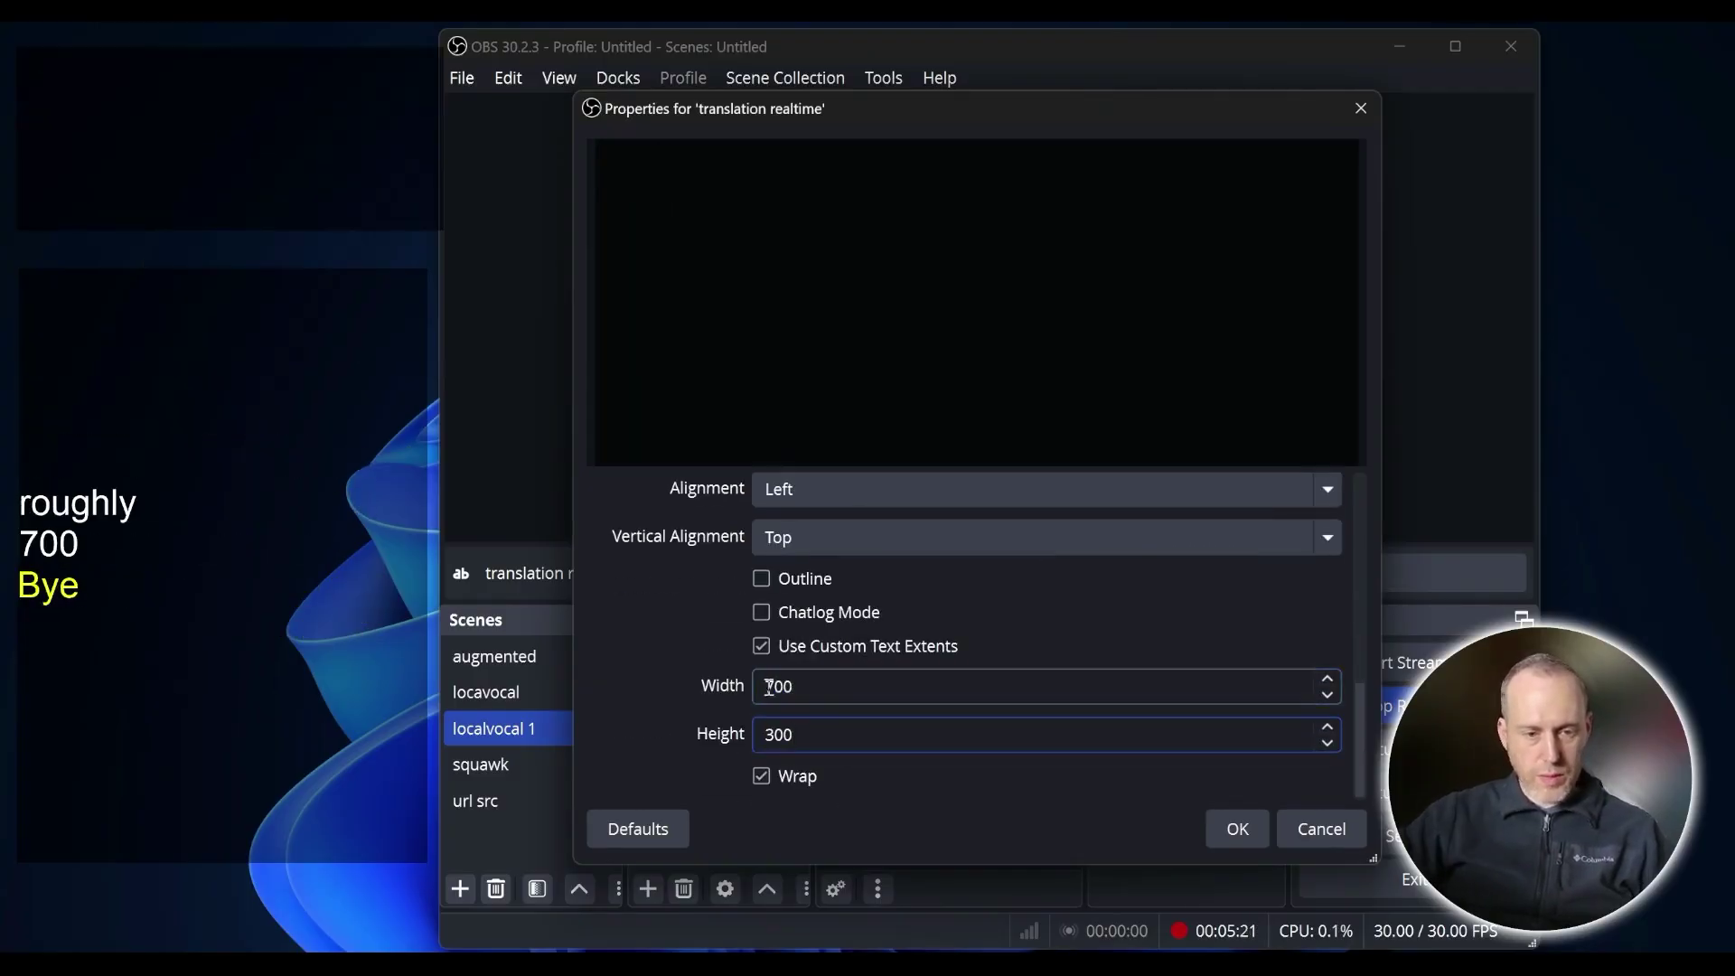
key("Return")
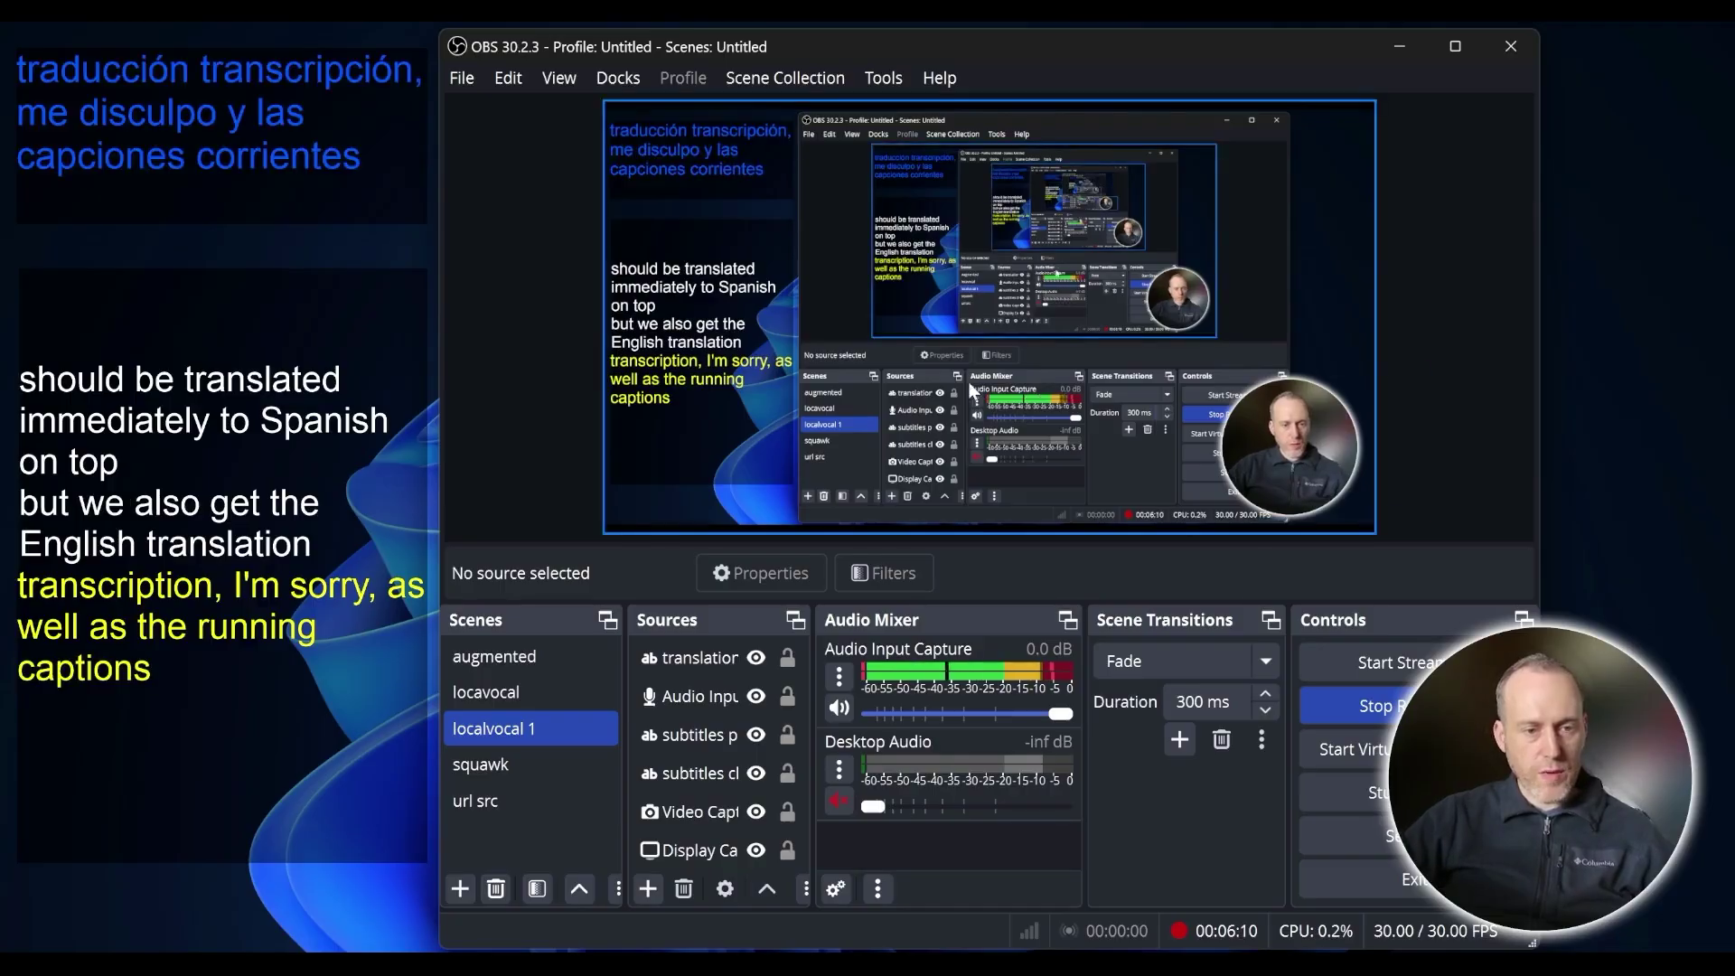
left_click(708, 179)
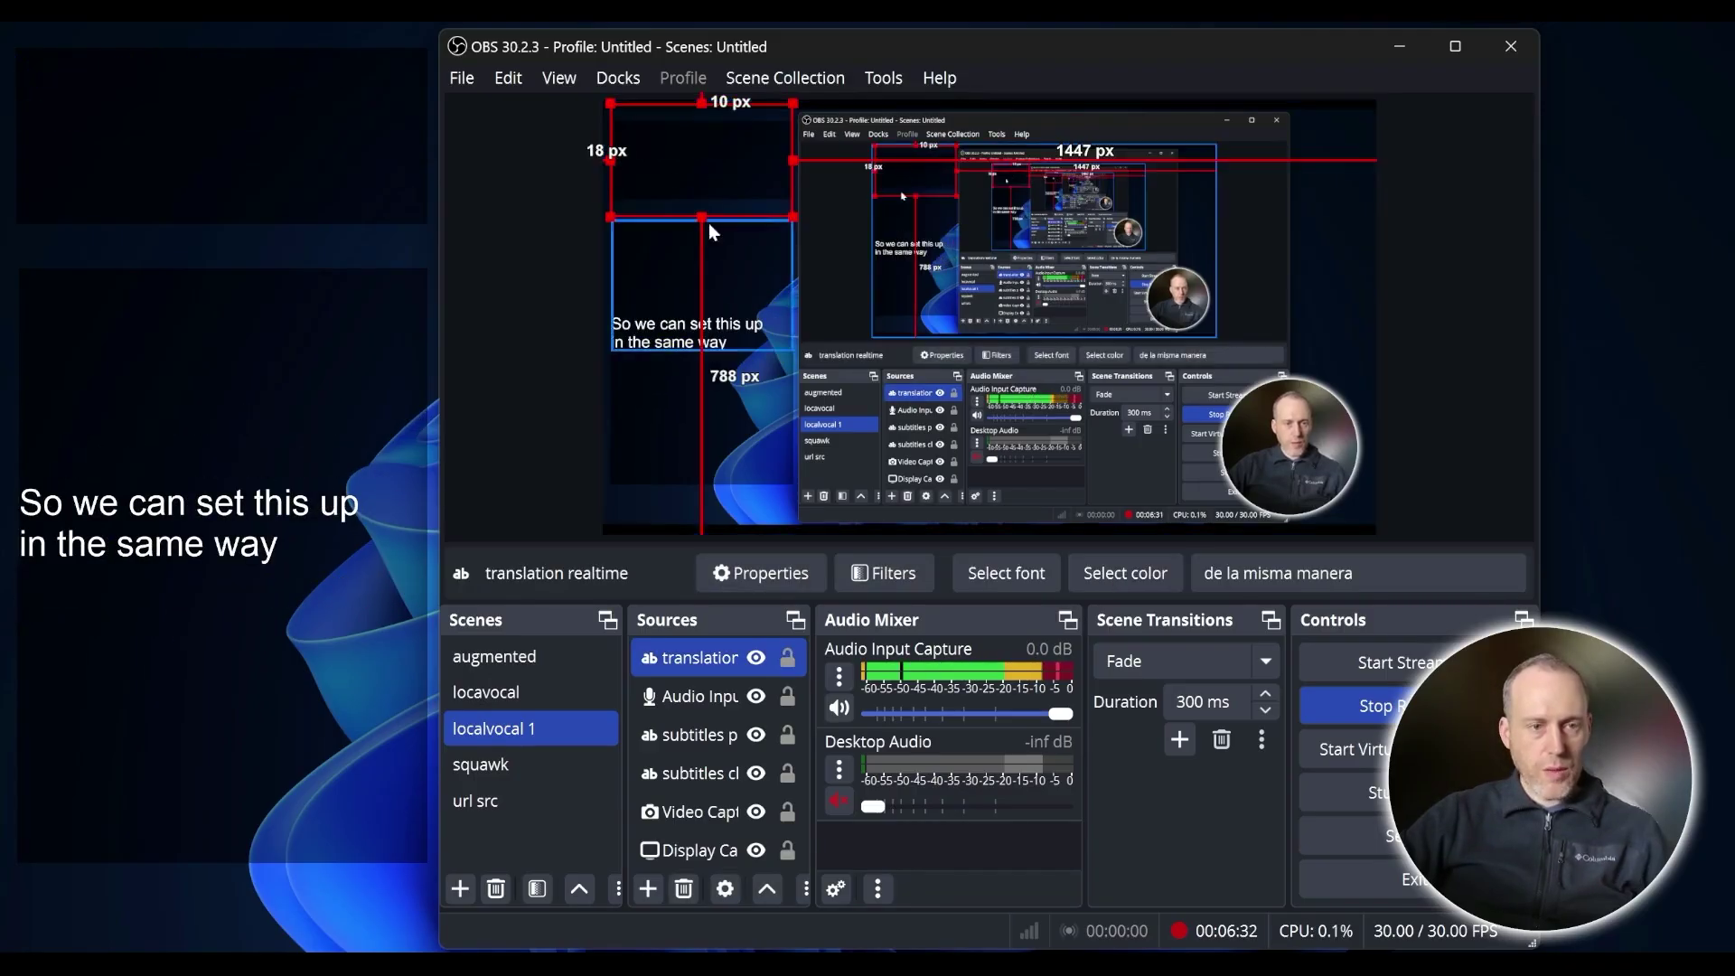
- Add a new Text (GDI+) source named 'translated file'
left_click(648, 889)
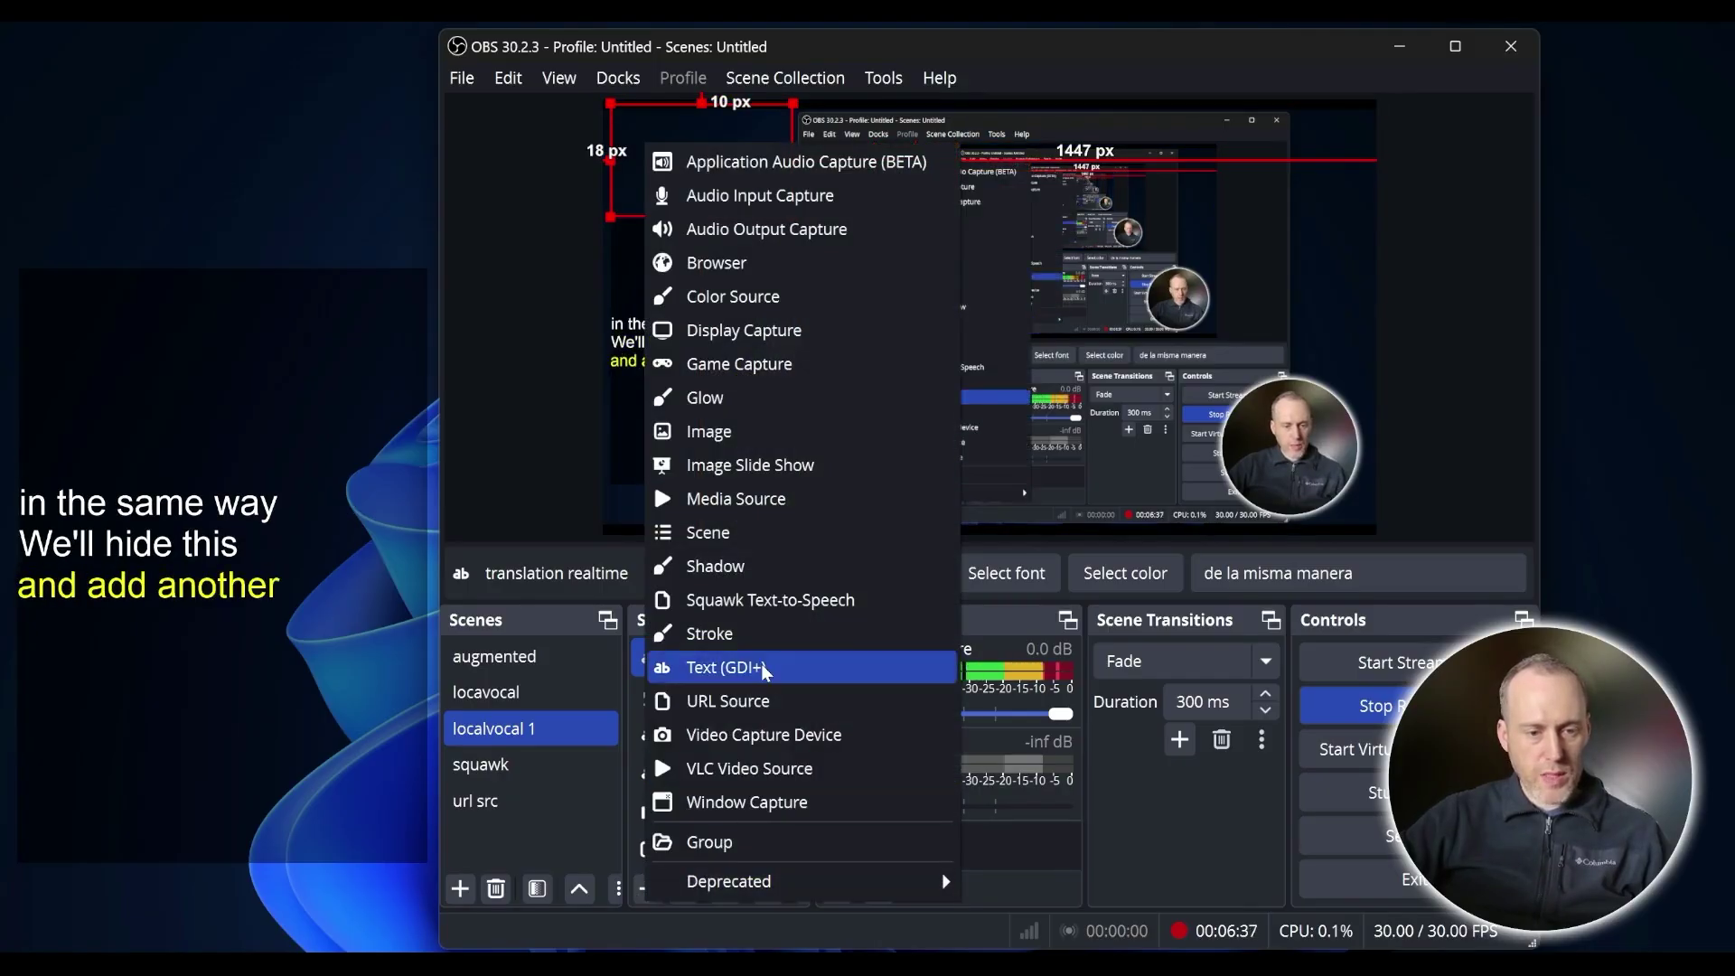
left_click(761, 666)
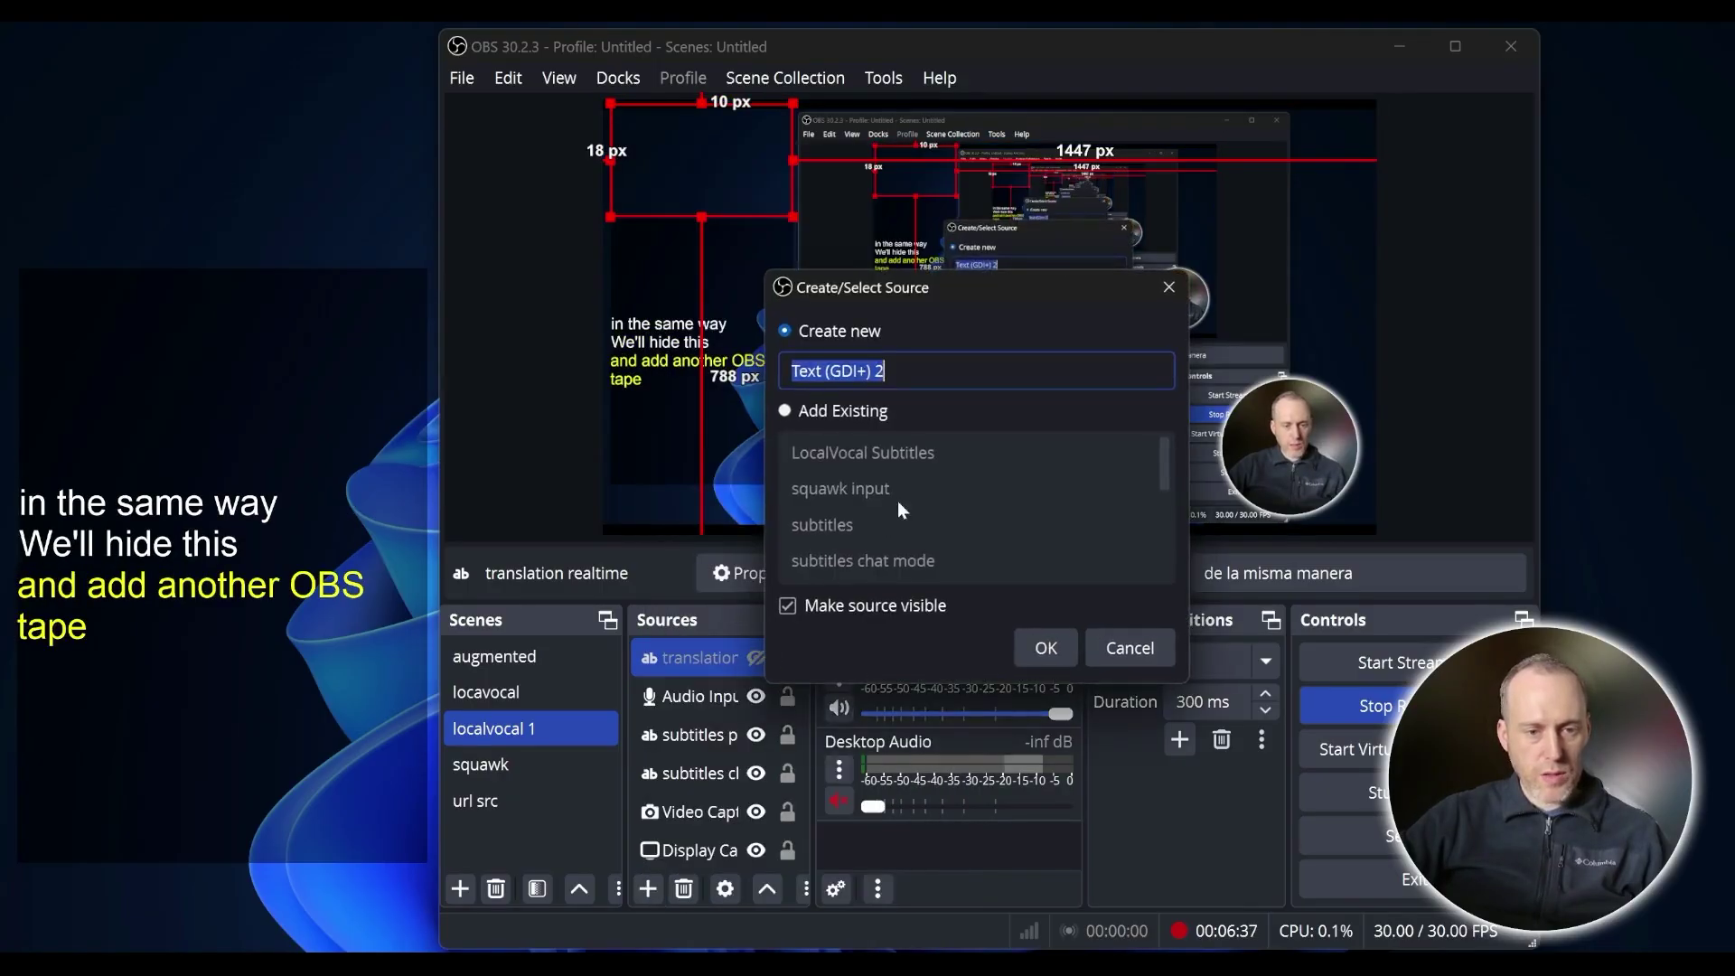
type("translated file")
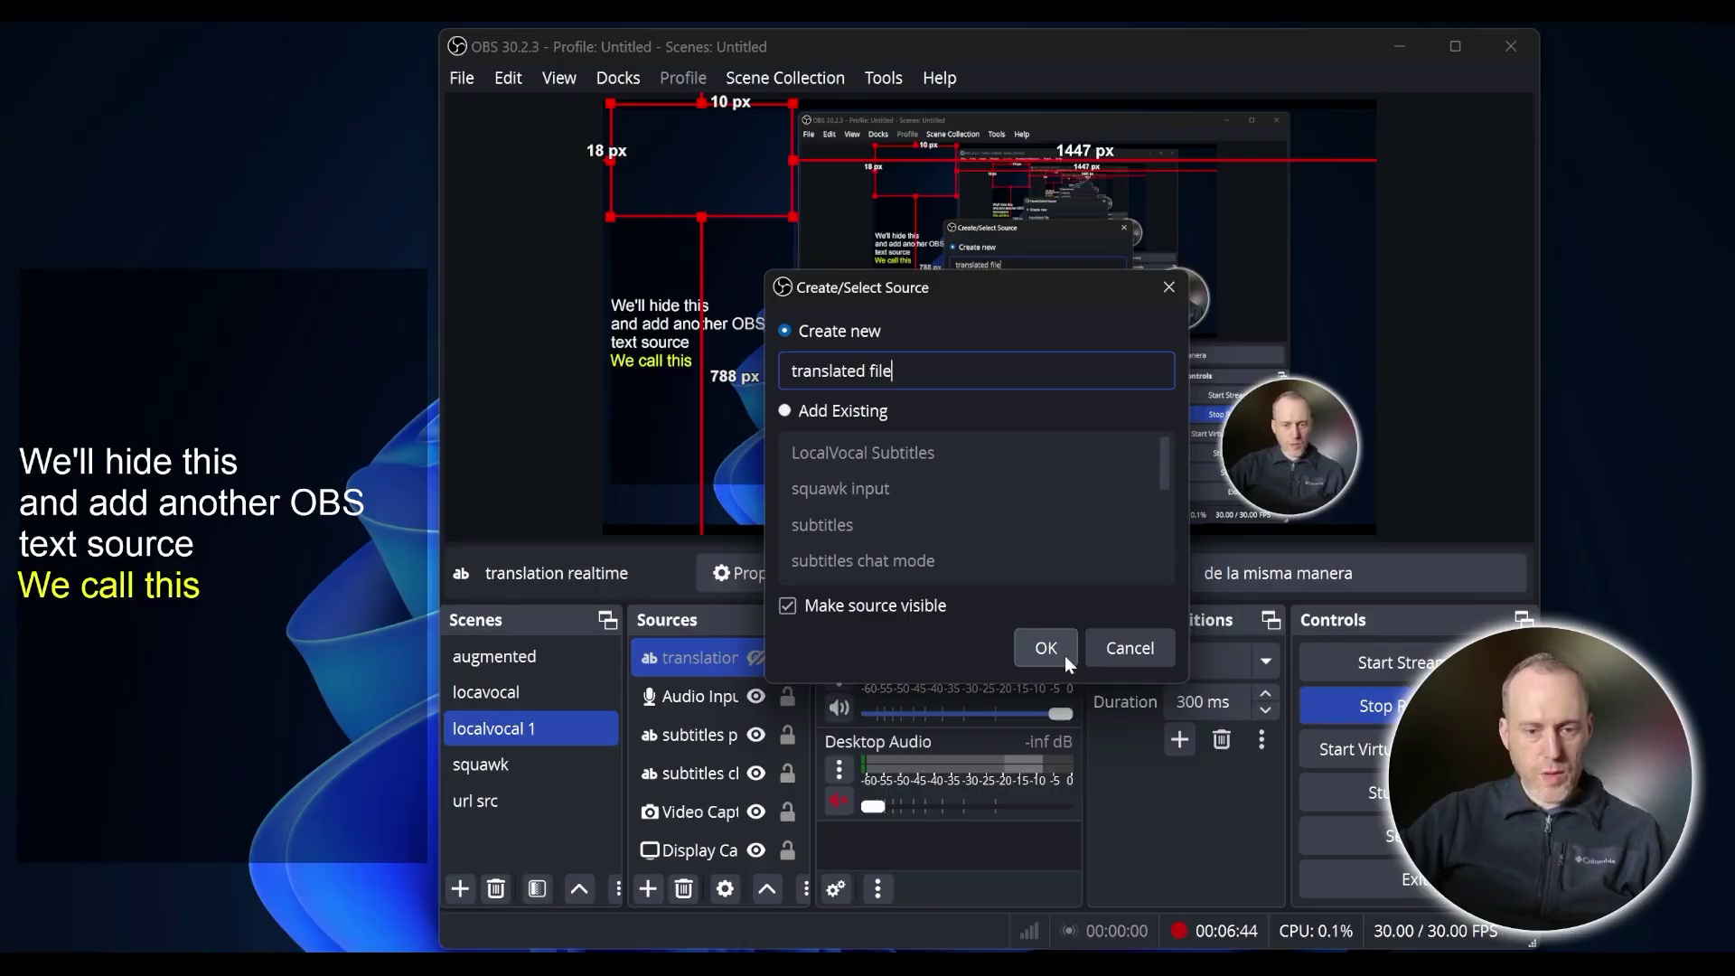
left_click(1047, 648)
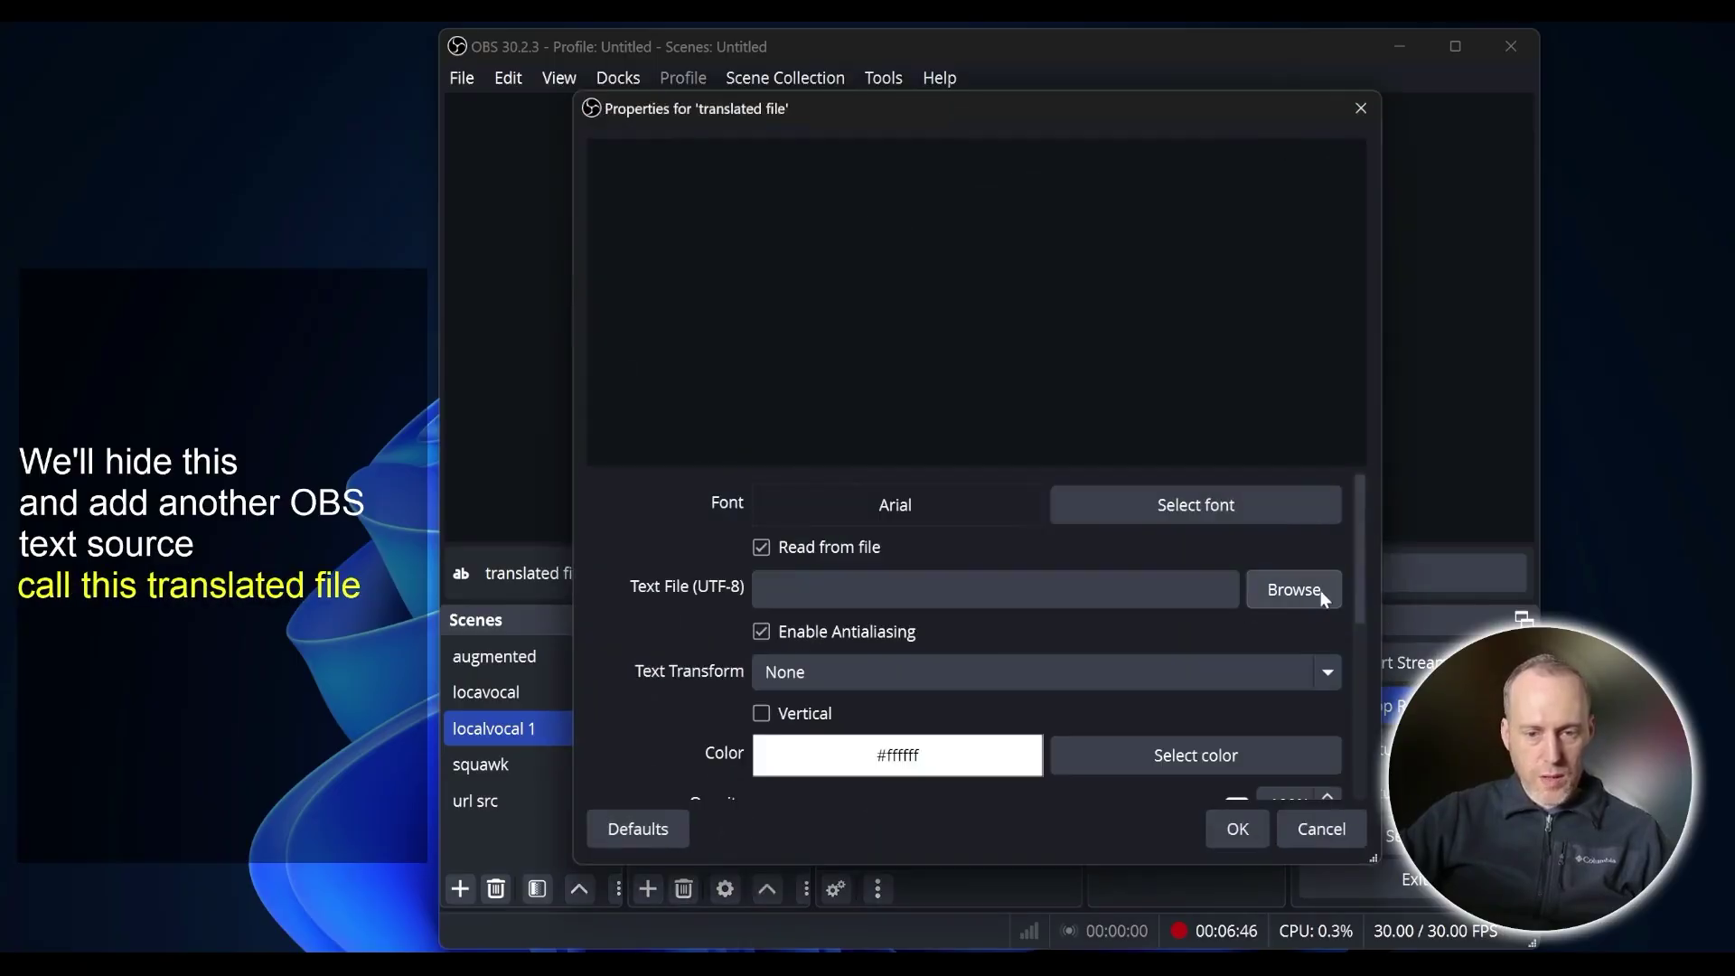
- Make it read the Spanish translation output file with a chat log limit of 2 lines
left_click(1321, 589)
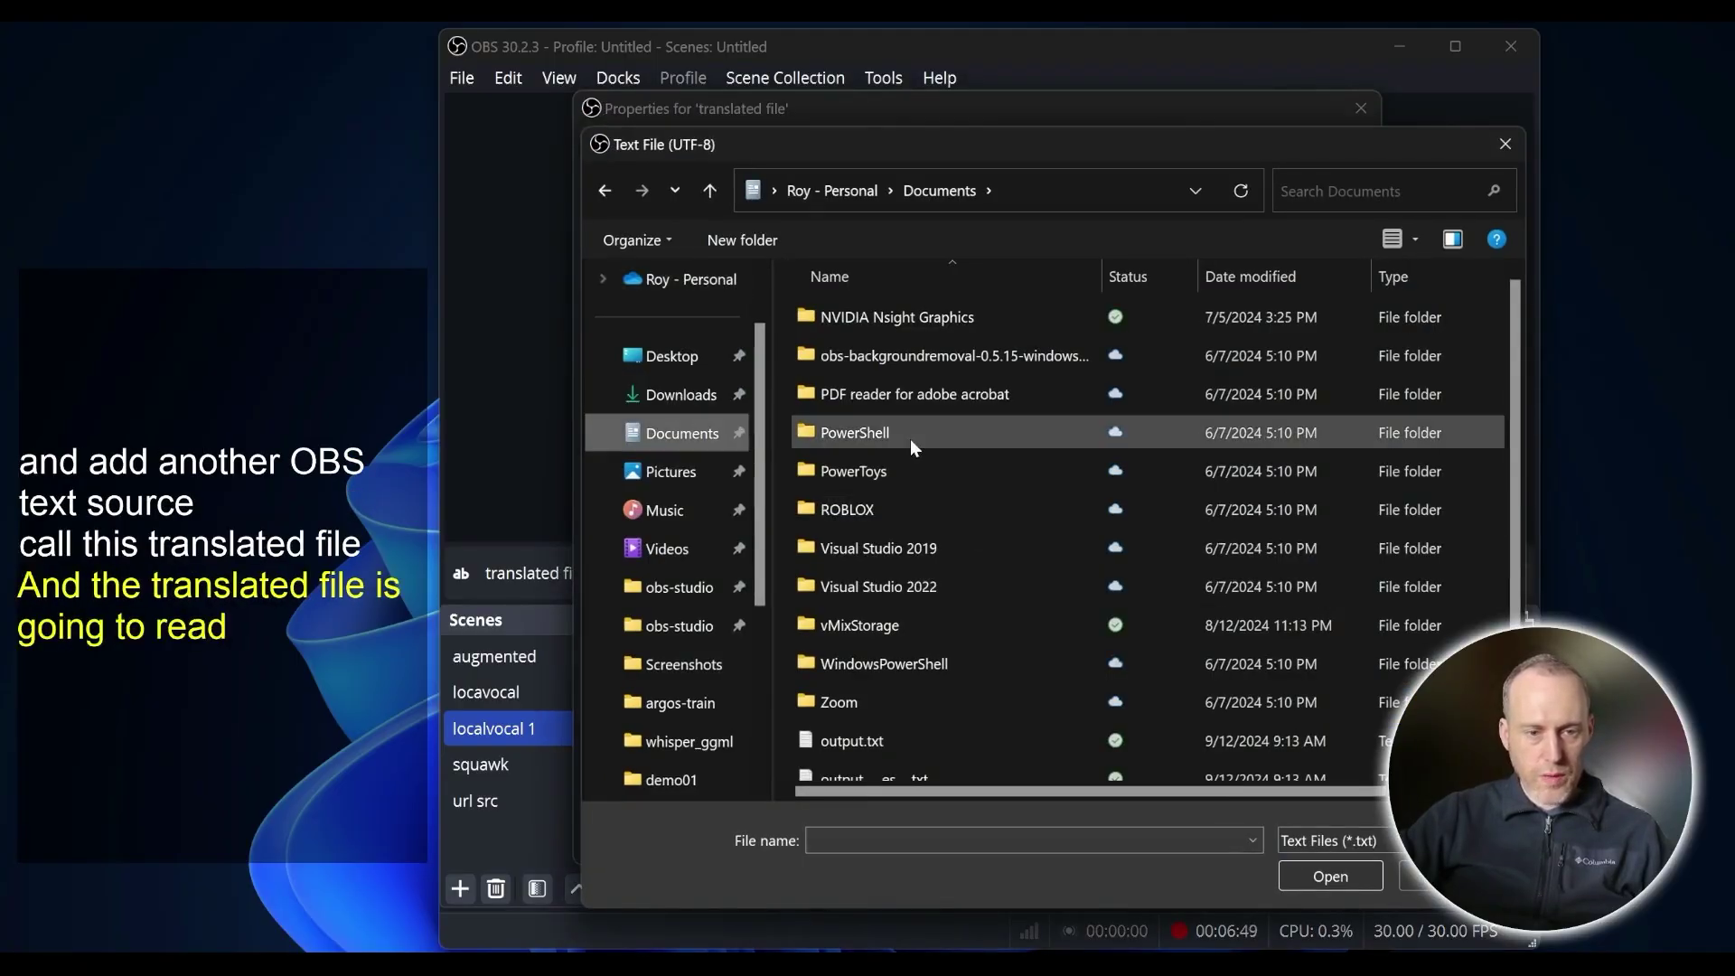
scroll(940, 633, "down", 1)
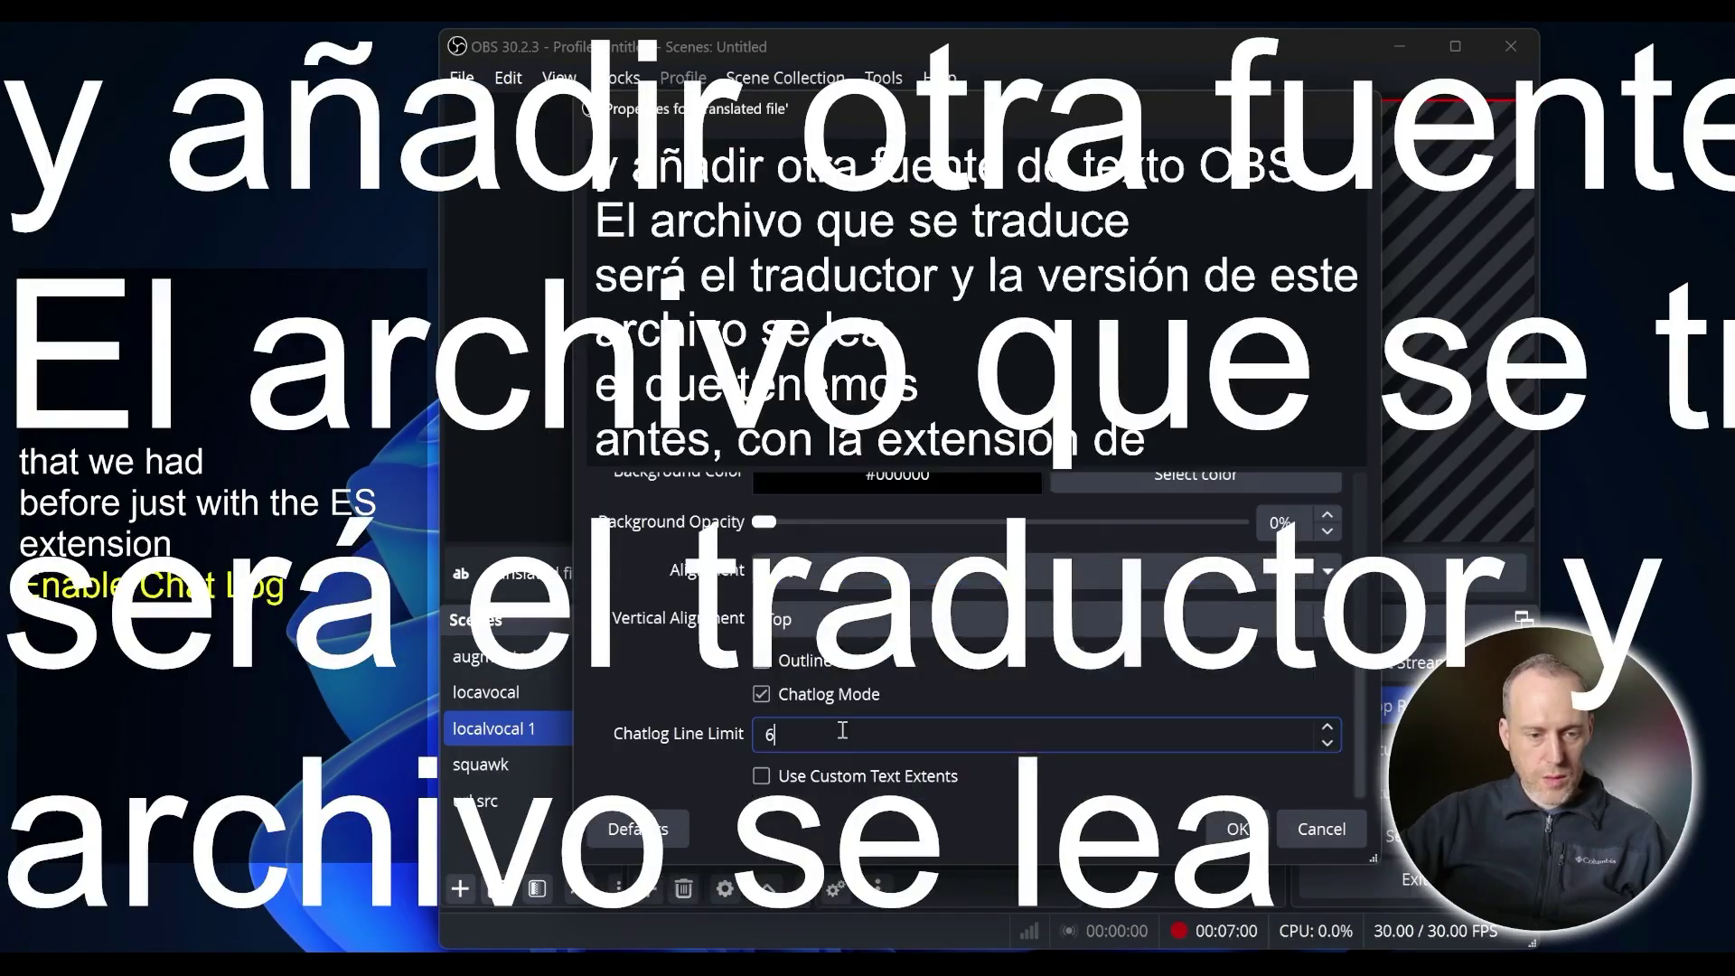
key("BackSpace")
type("2")
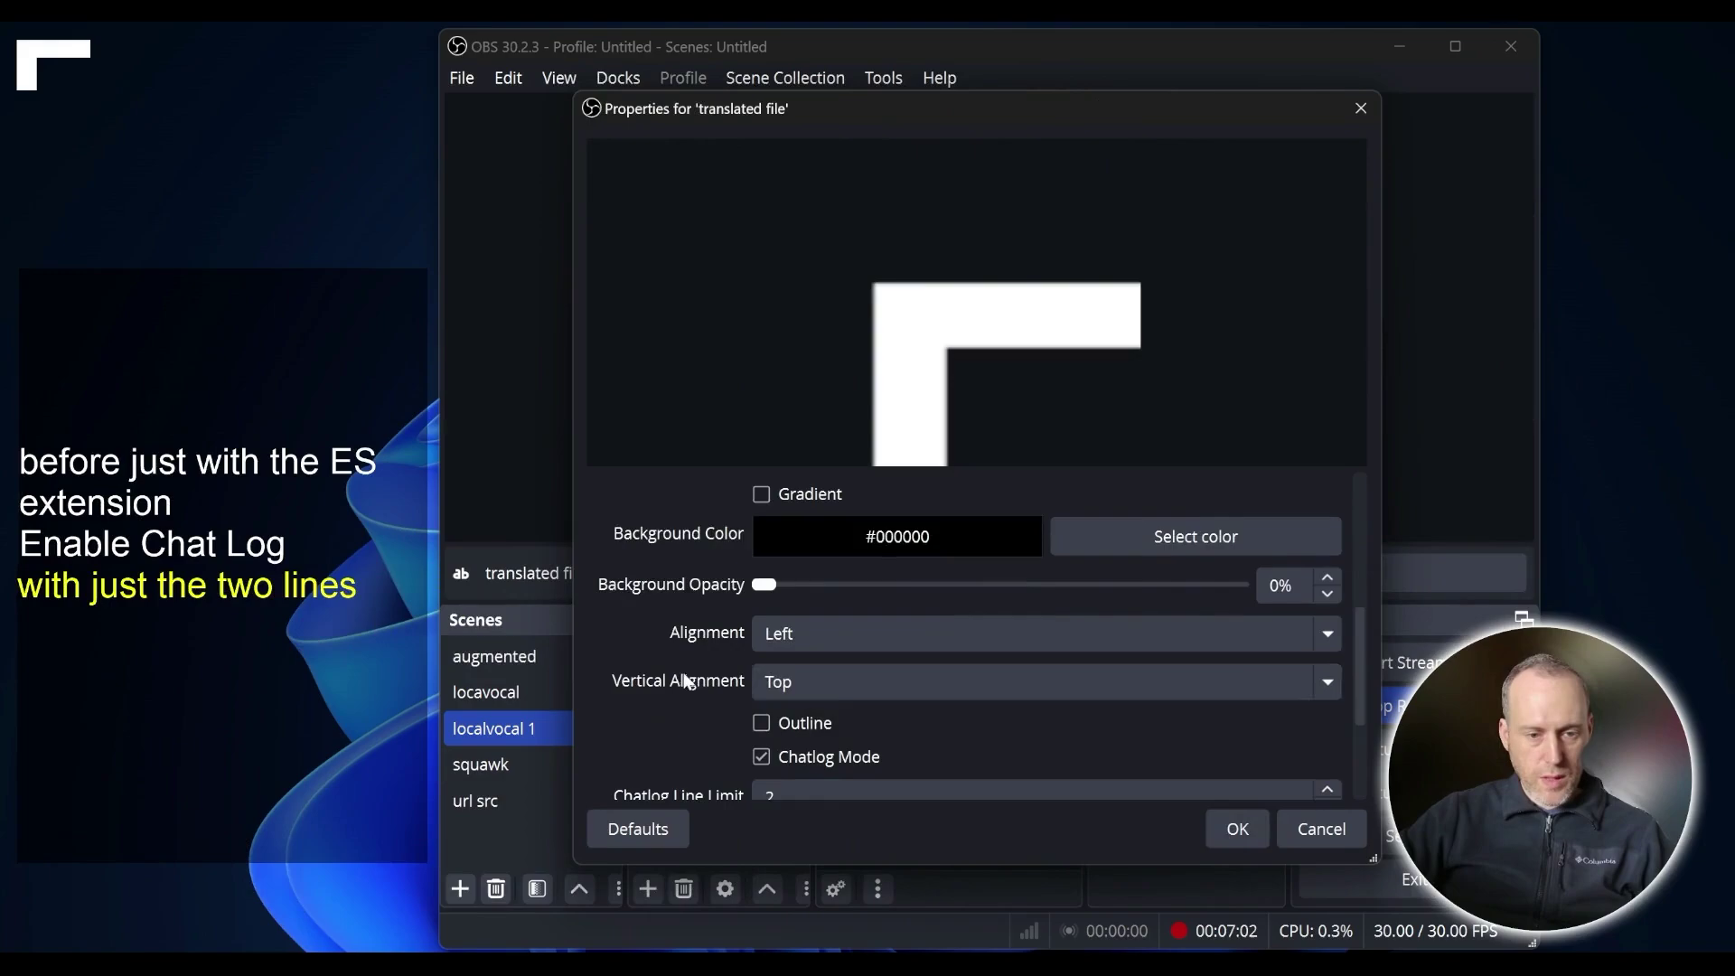
- Set the custom text extents to width 700 and height 500
scroll(795, 741, "down", 2)
double_click(800, 687)
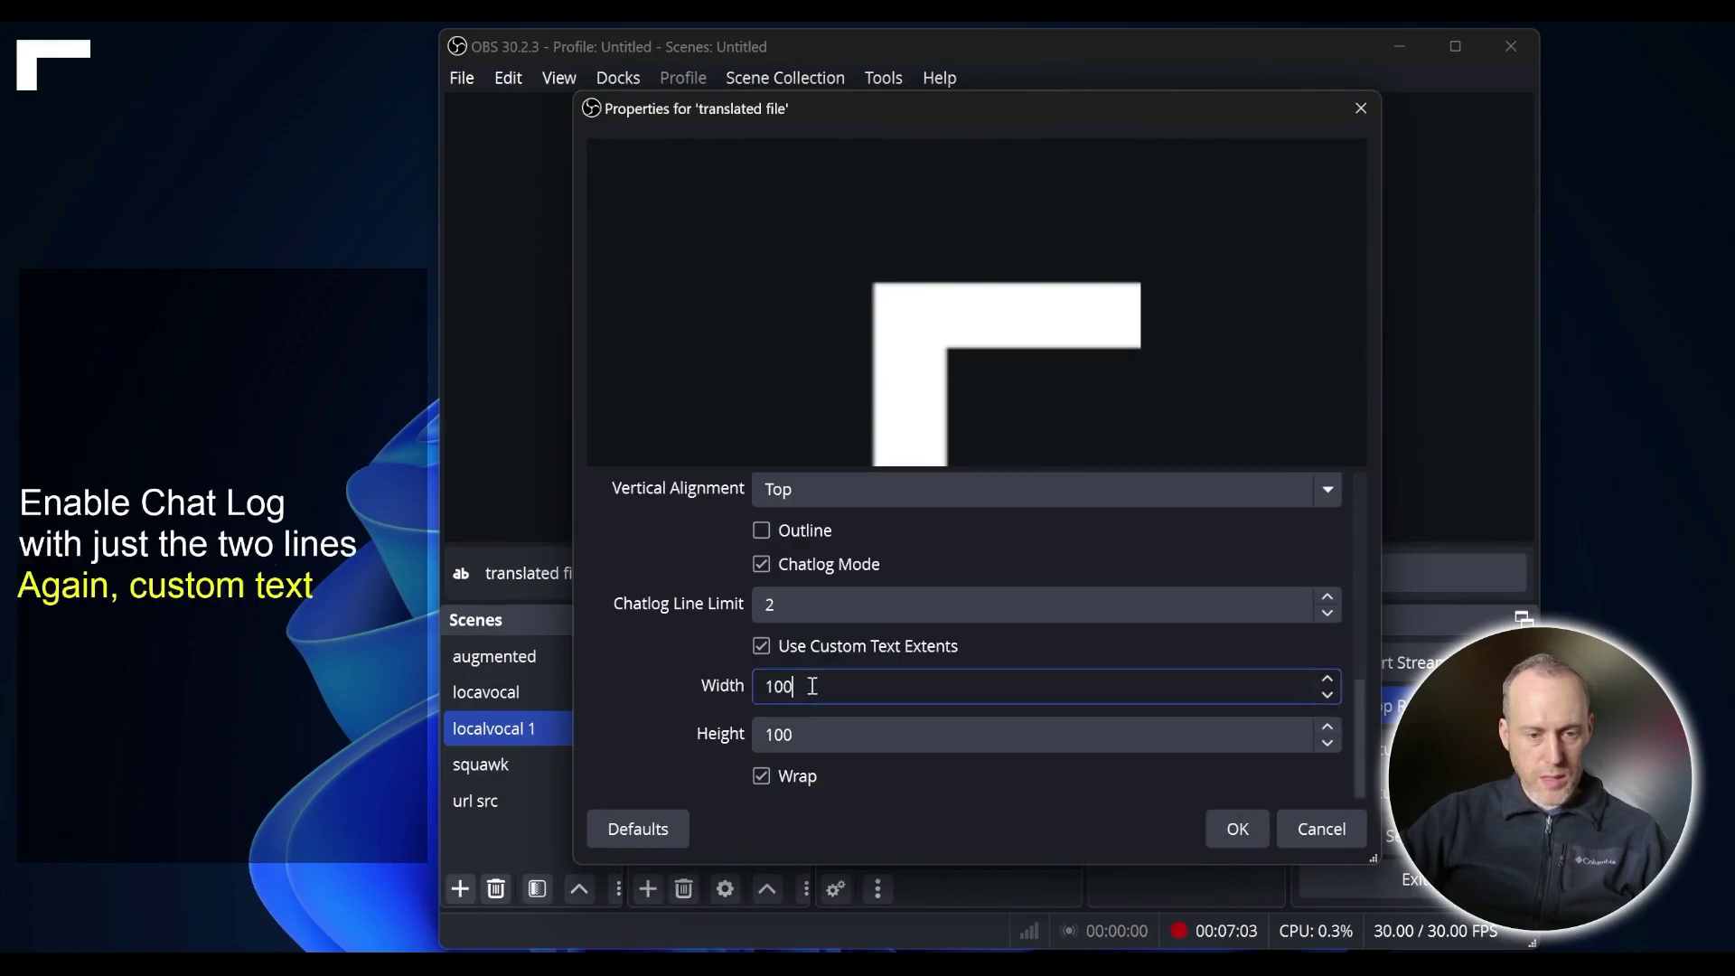
type("700")
key("Tab")
type("500")
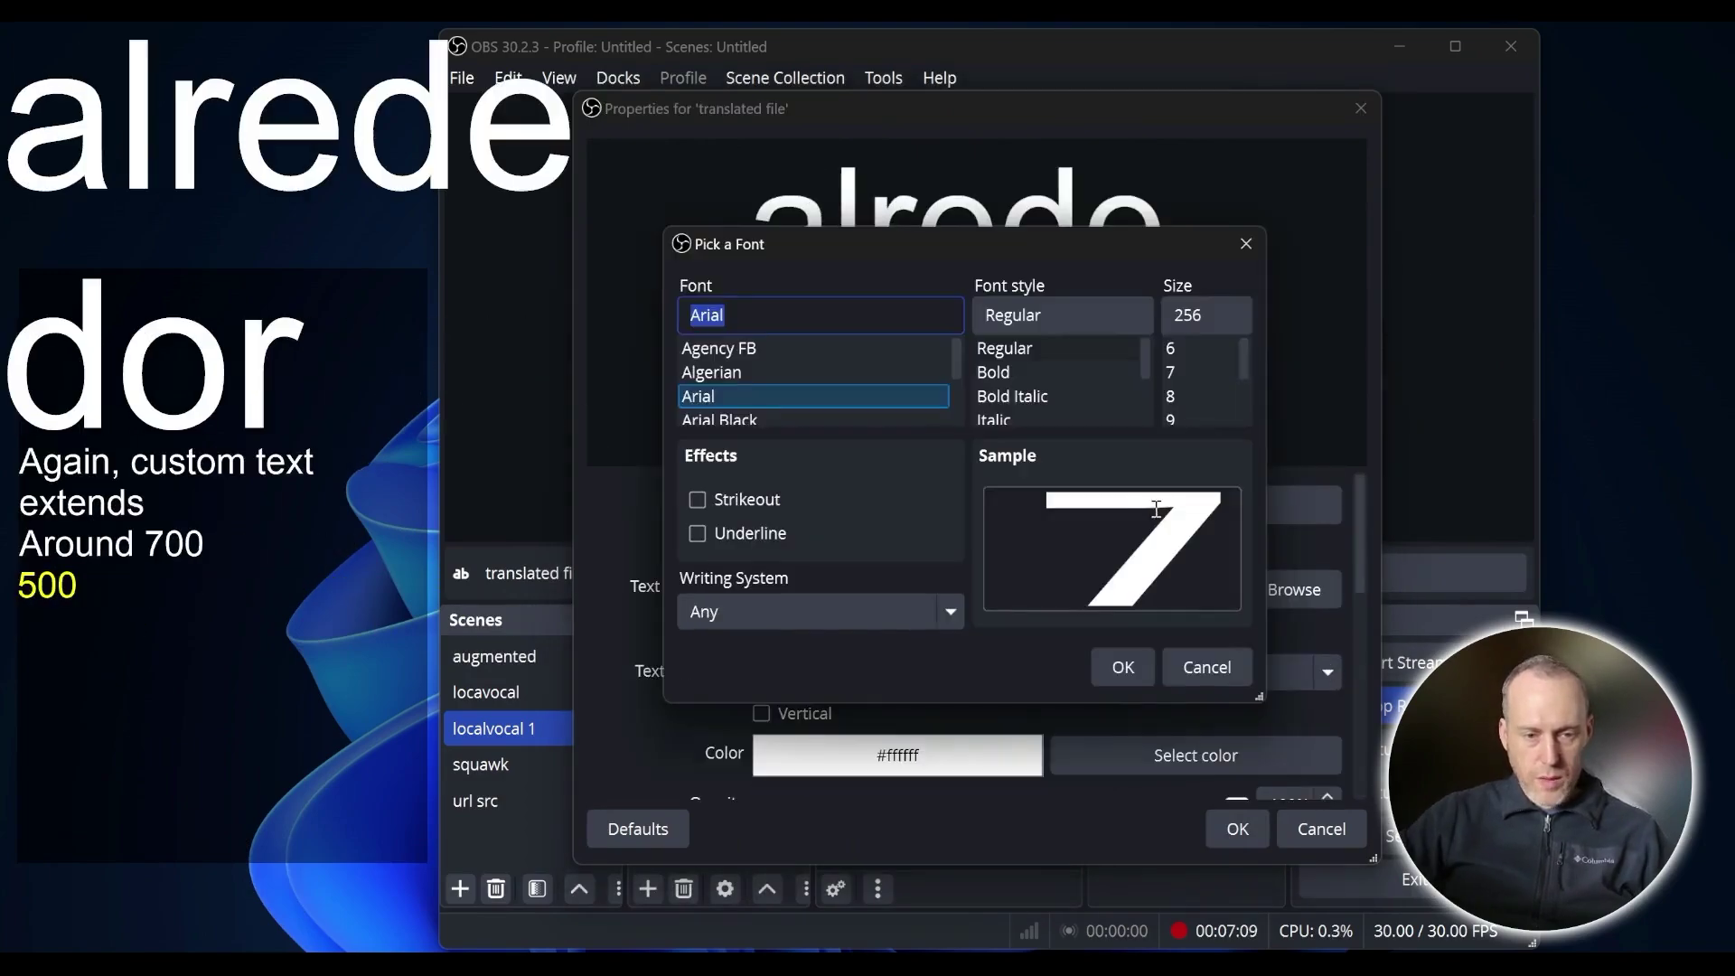
- Set the font size to 72 and the text colour to bright blue #0055ff
scroll(1188, 405, "down", 5)
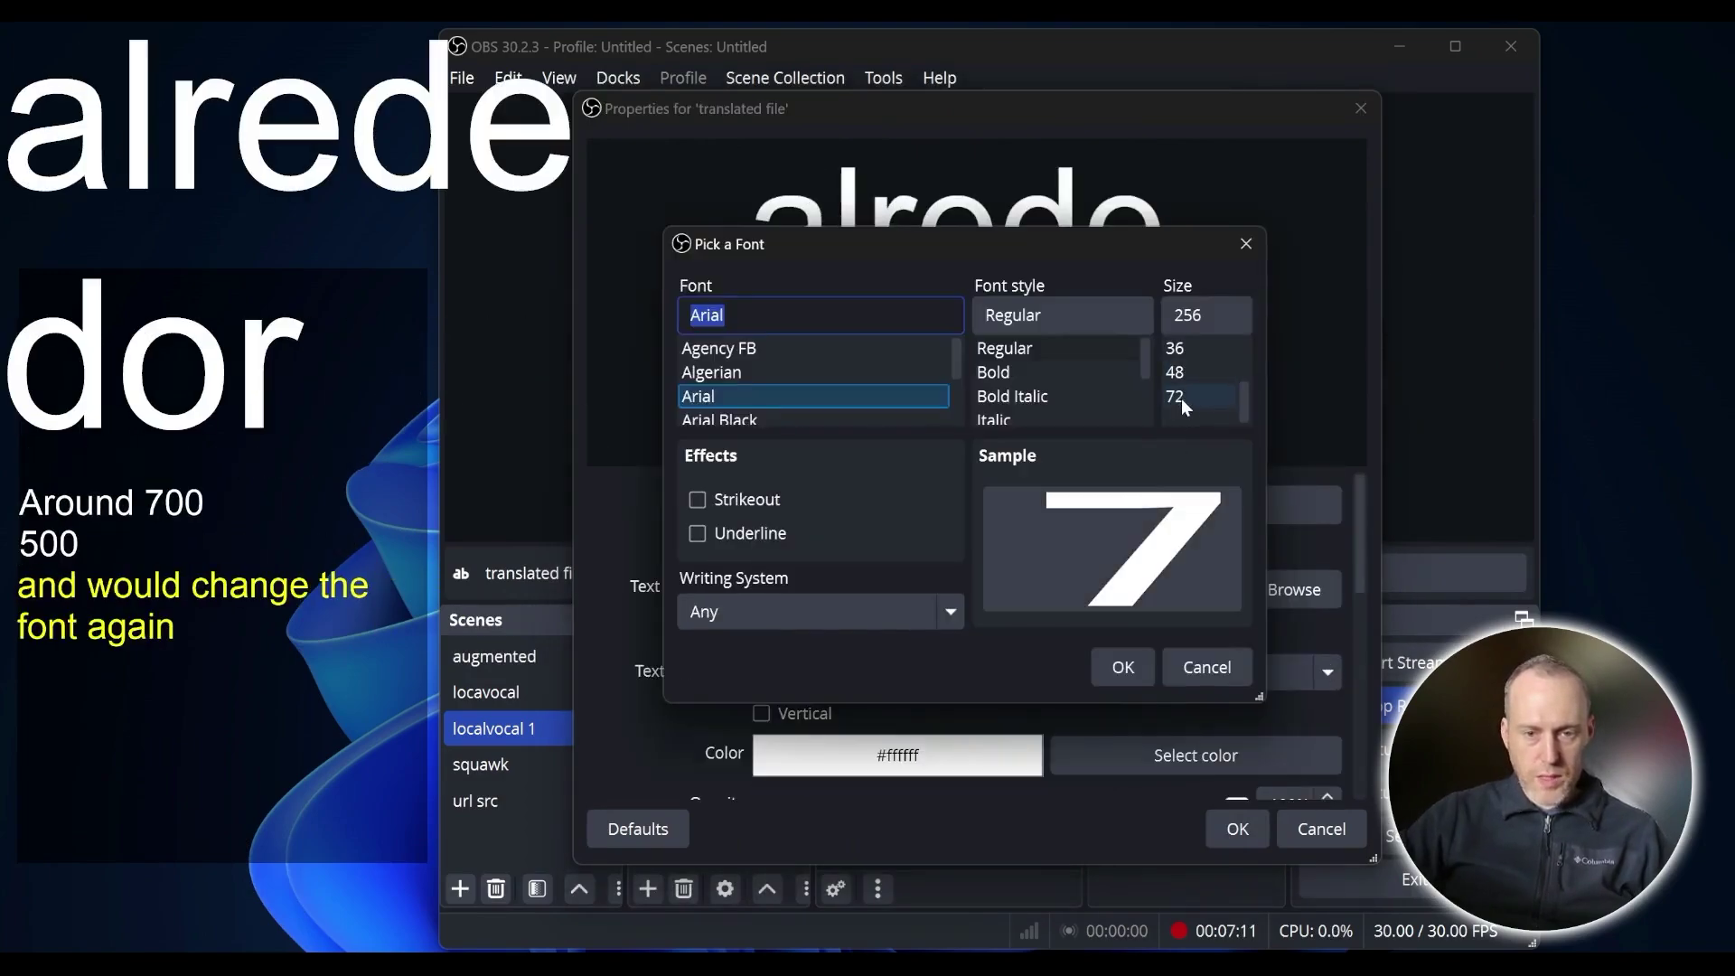
left_click(1180, 398)
left_click(1117, 666)
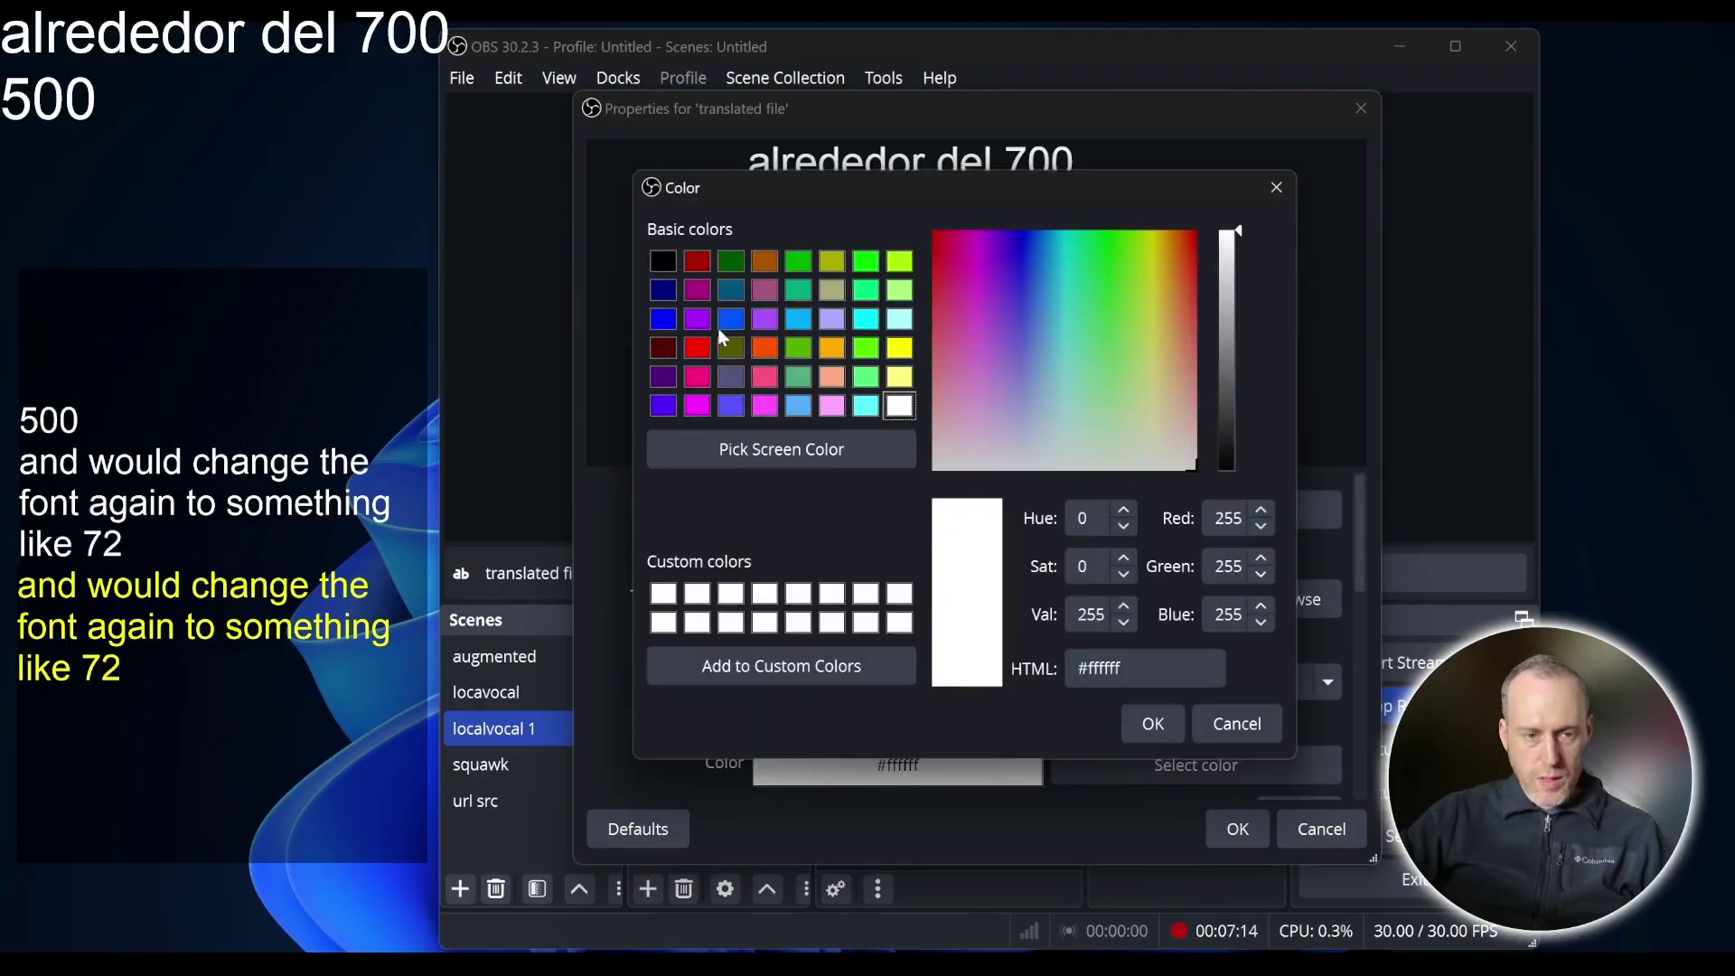
left_click(732, 318)
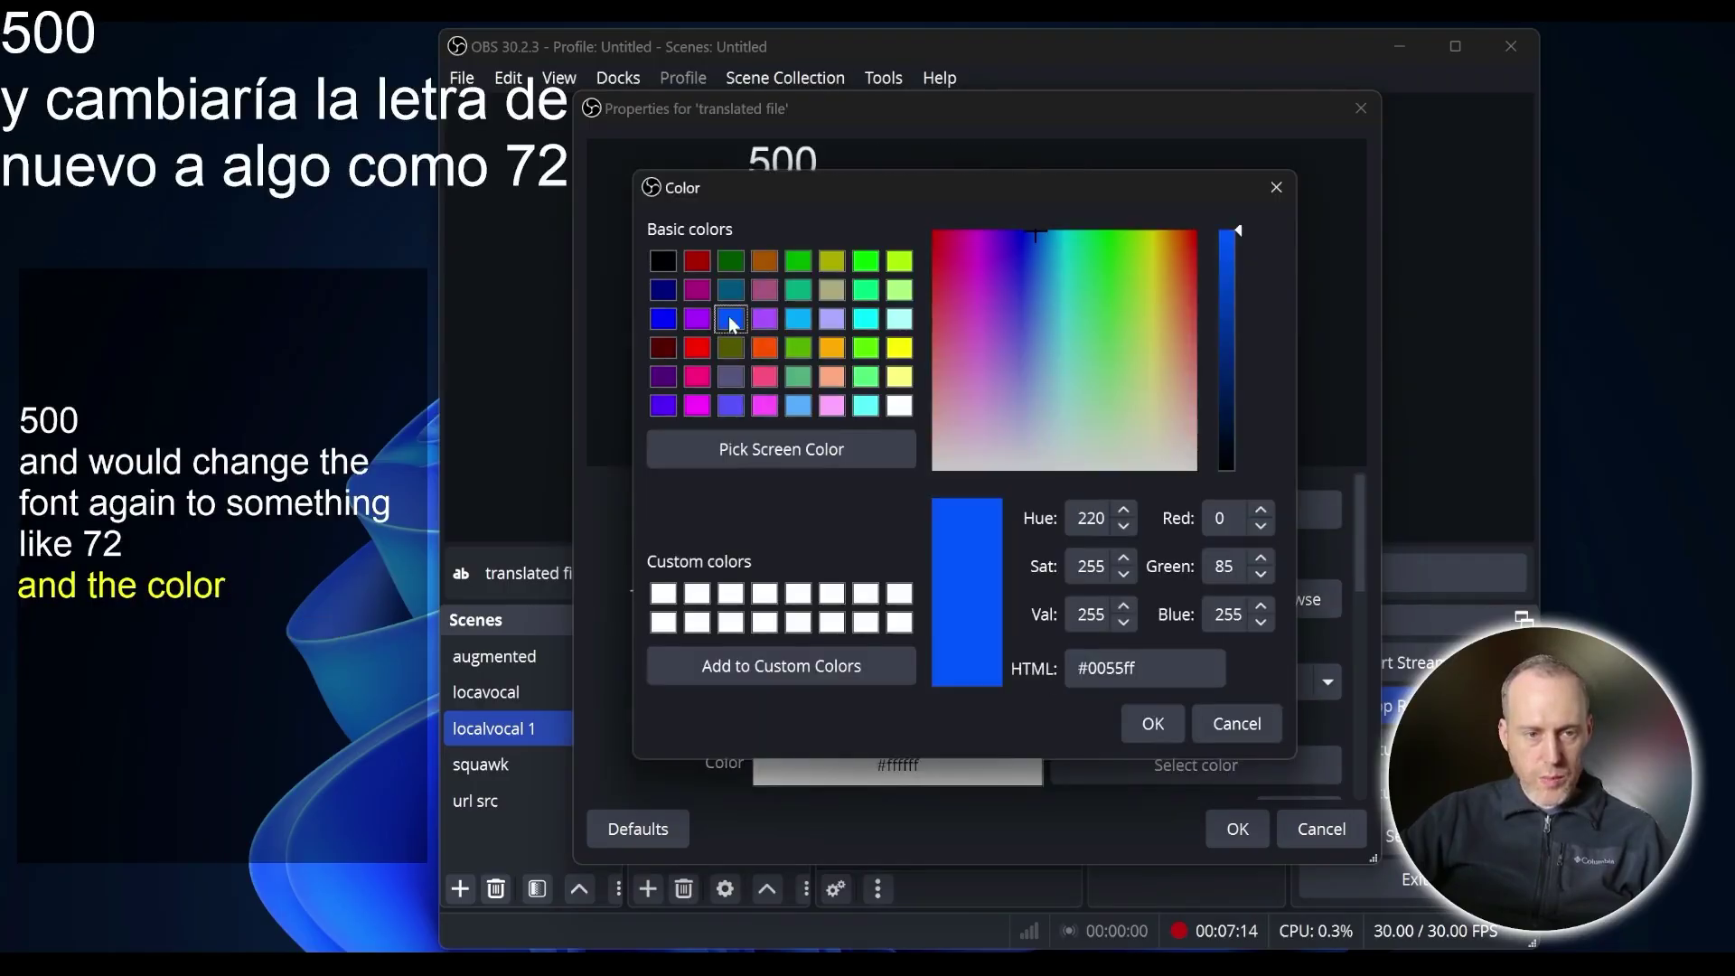
left_click(1152, 723)
scroll(763, 734, "down", 2)
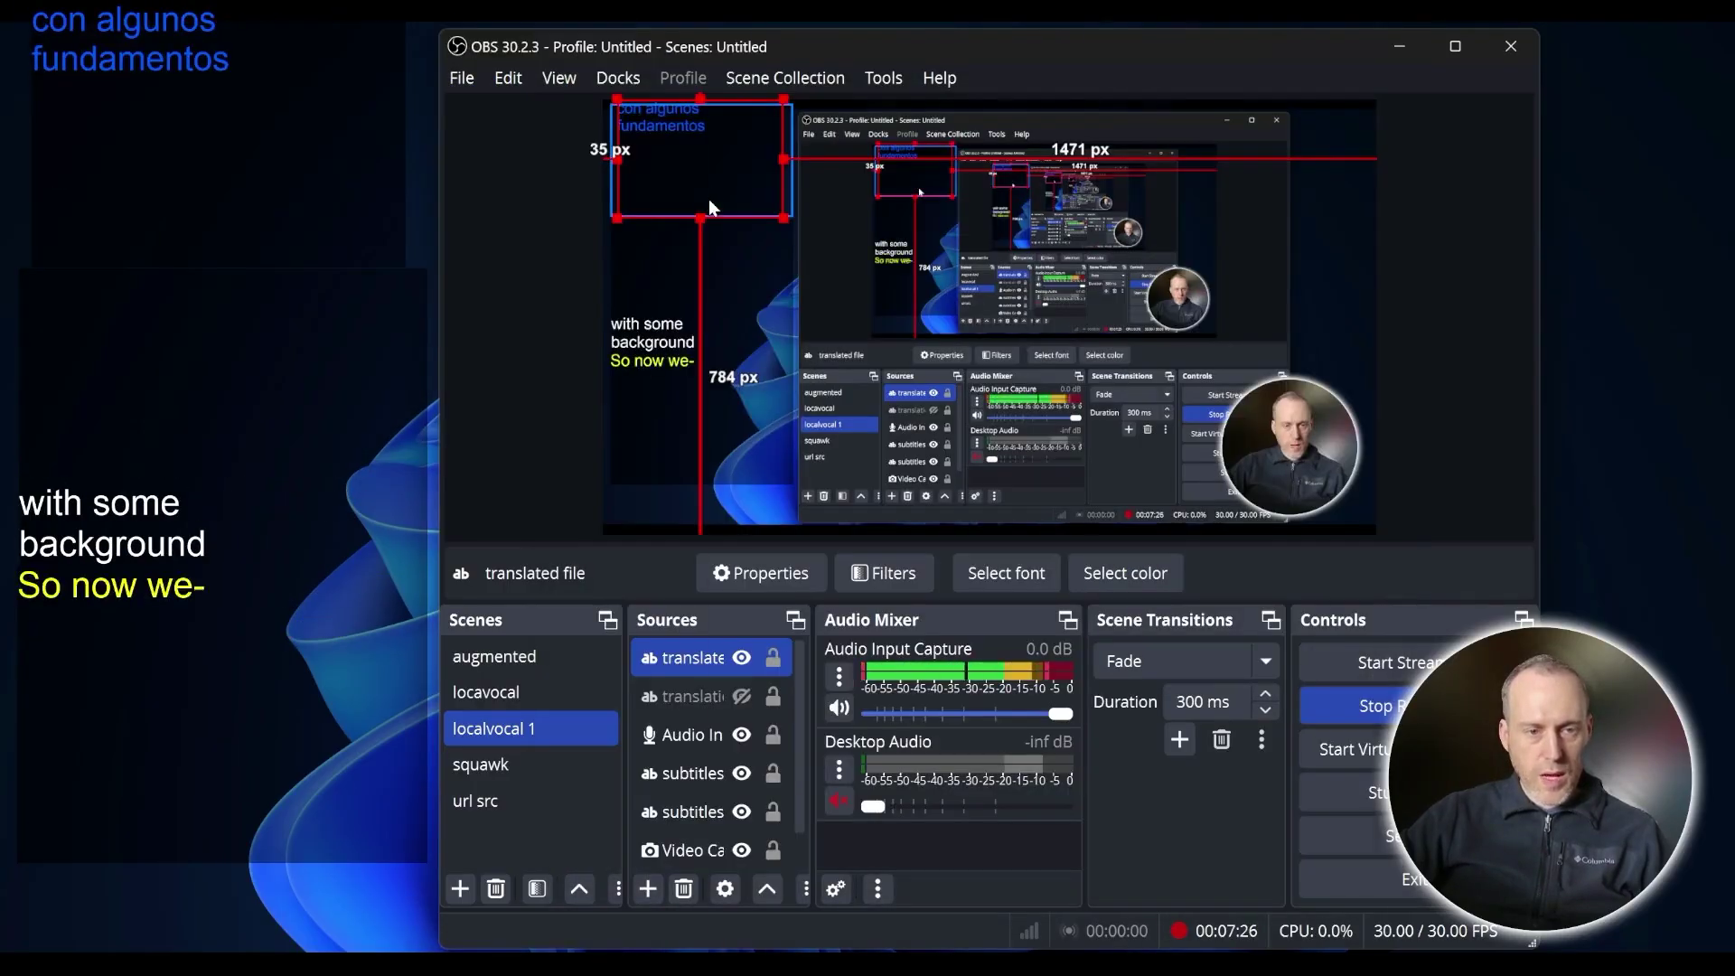
- Bring up the translated file source's context menu, then dismiss it and deselect the source
right_click(711, 361)
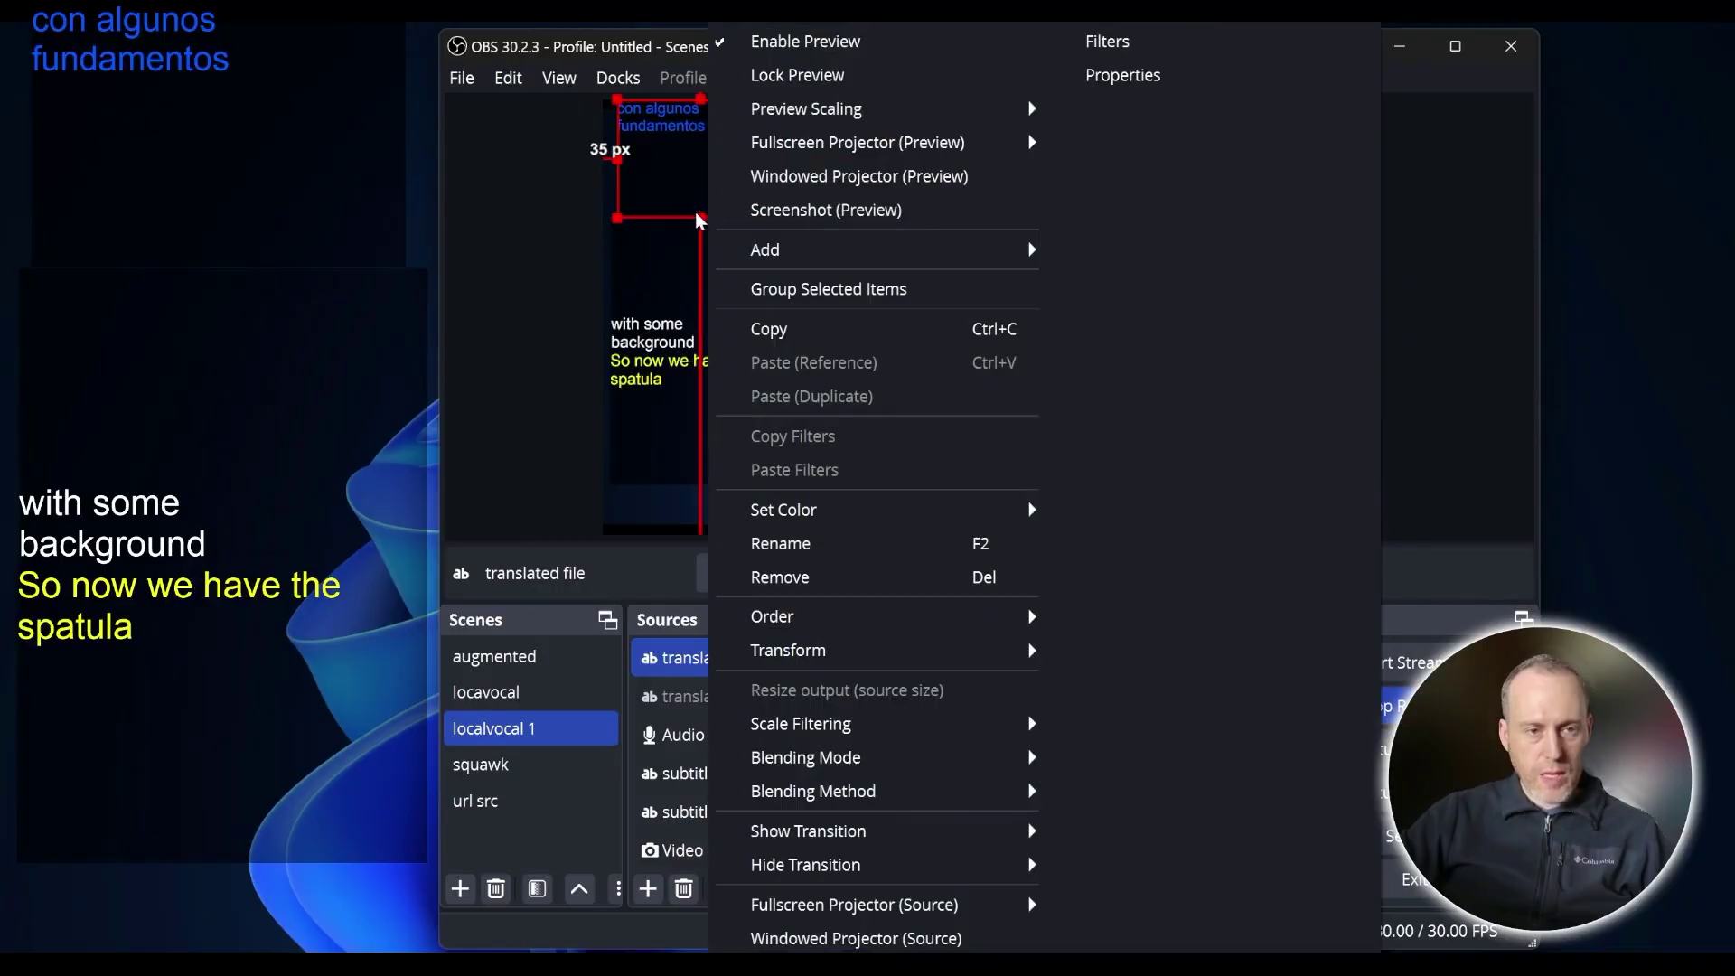
left_click(1458, 364)
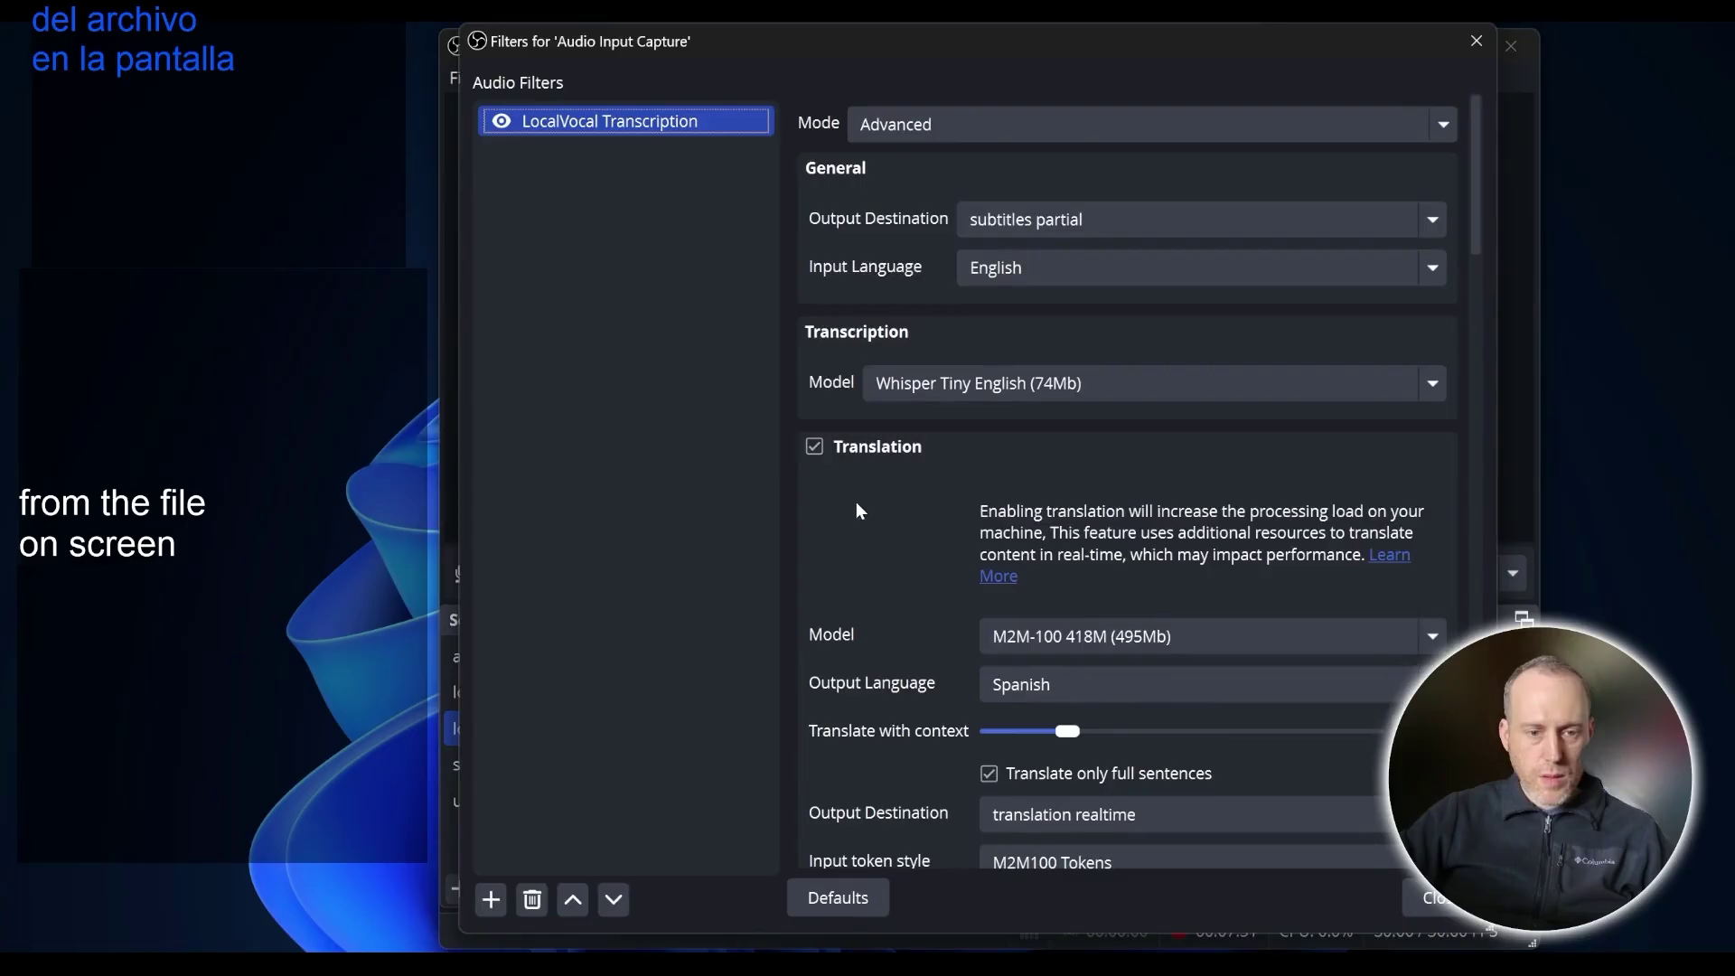
scroll(855, 502, "down", 2)
scroll(855, 502, "down", 1)
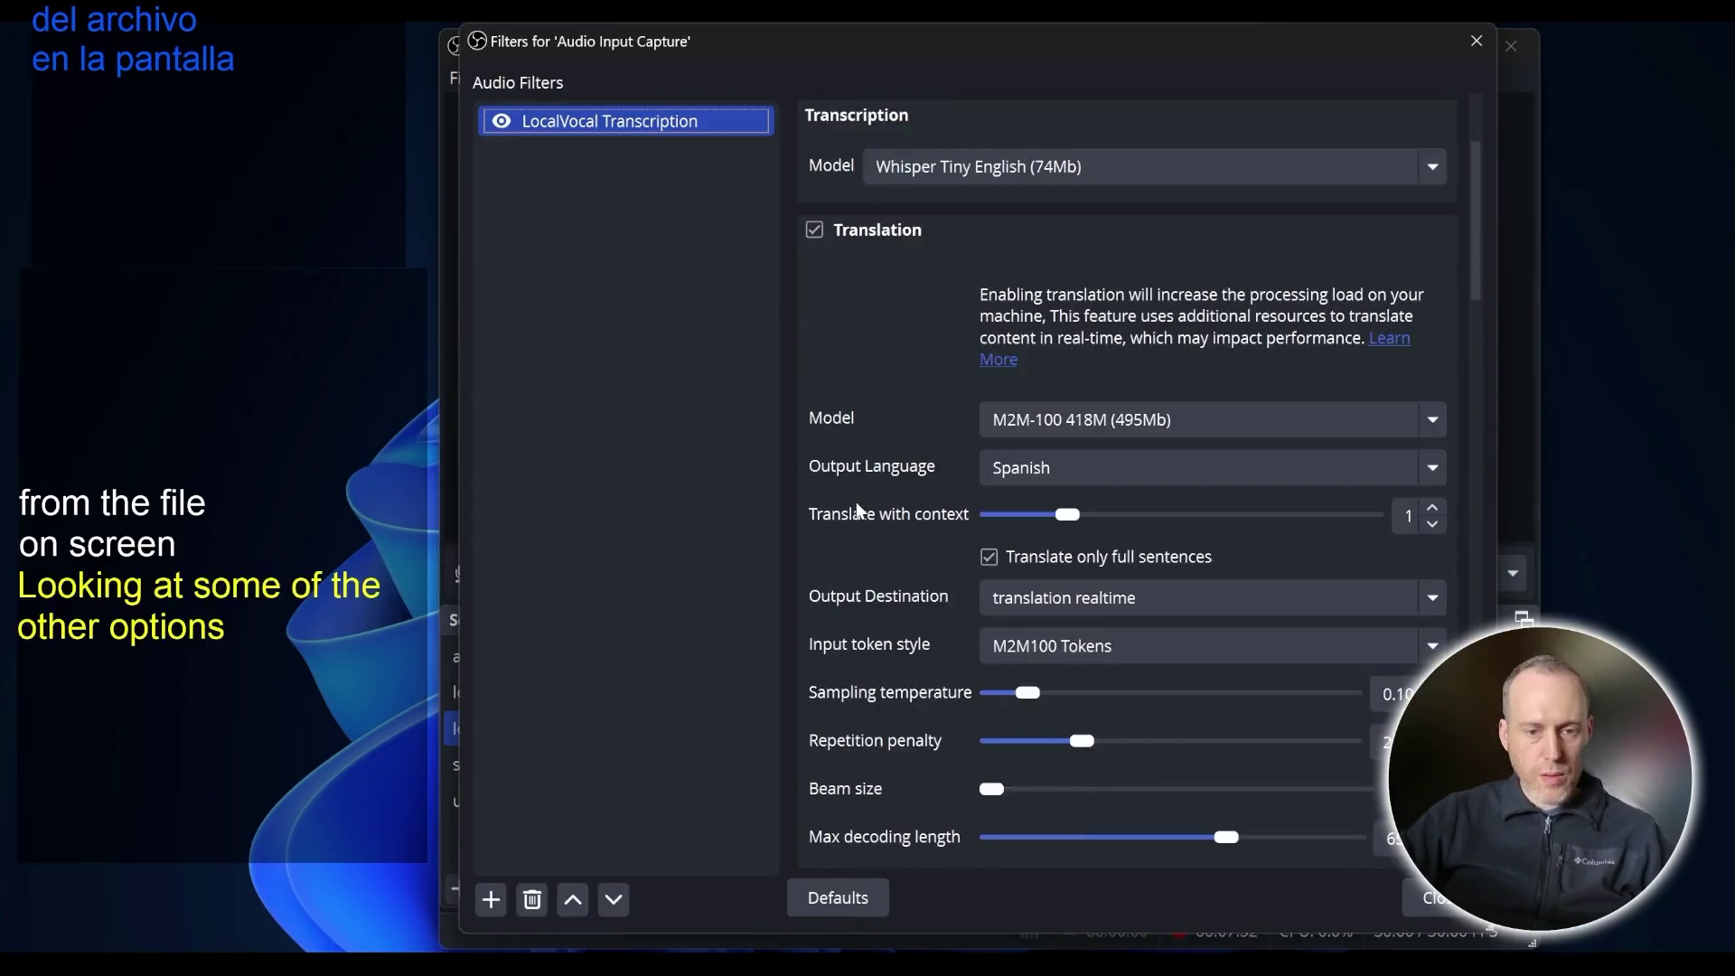
scroll(895, 452, "down", 1)
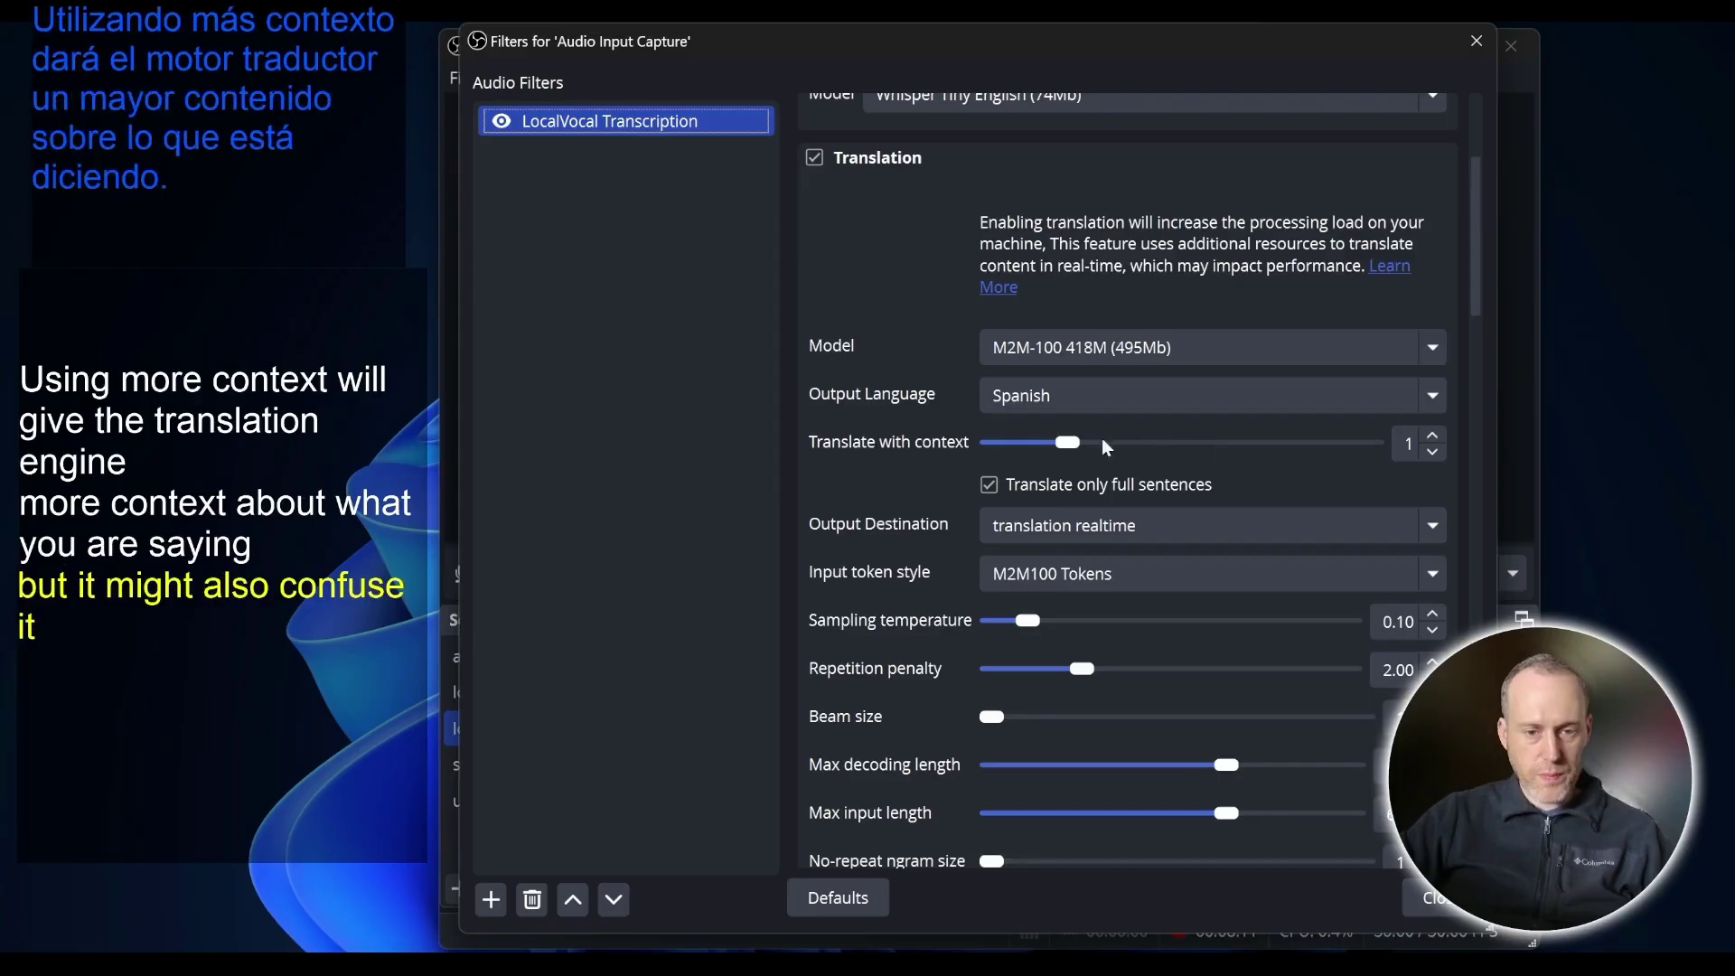
scroll(978, 298, "down", 1)
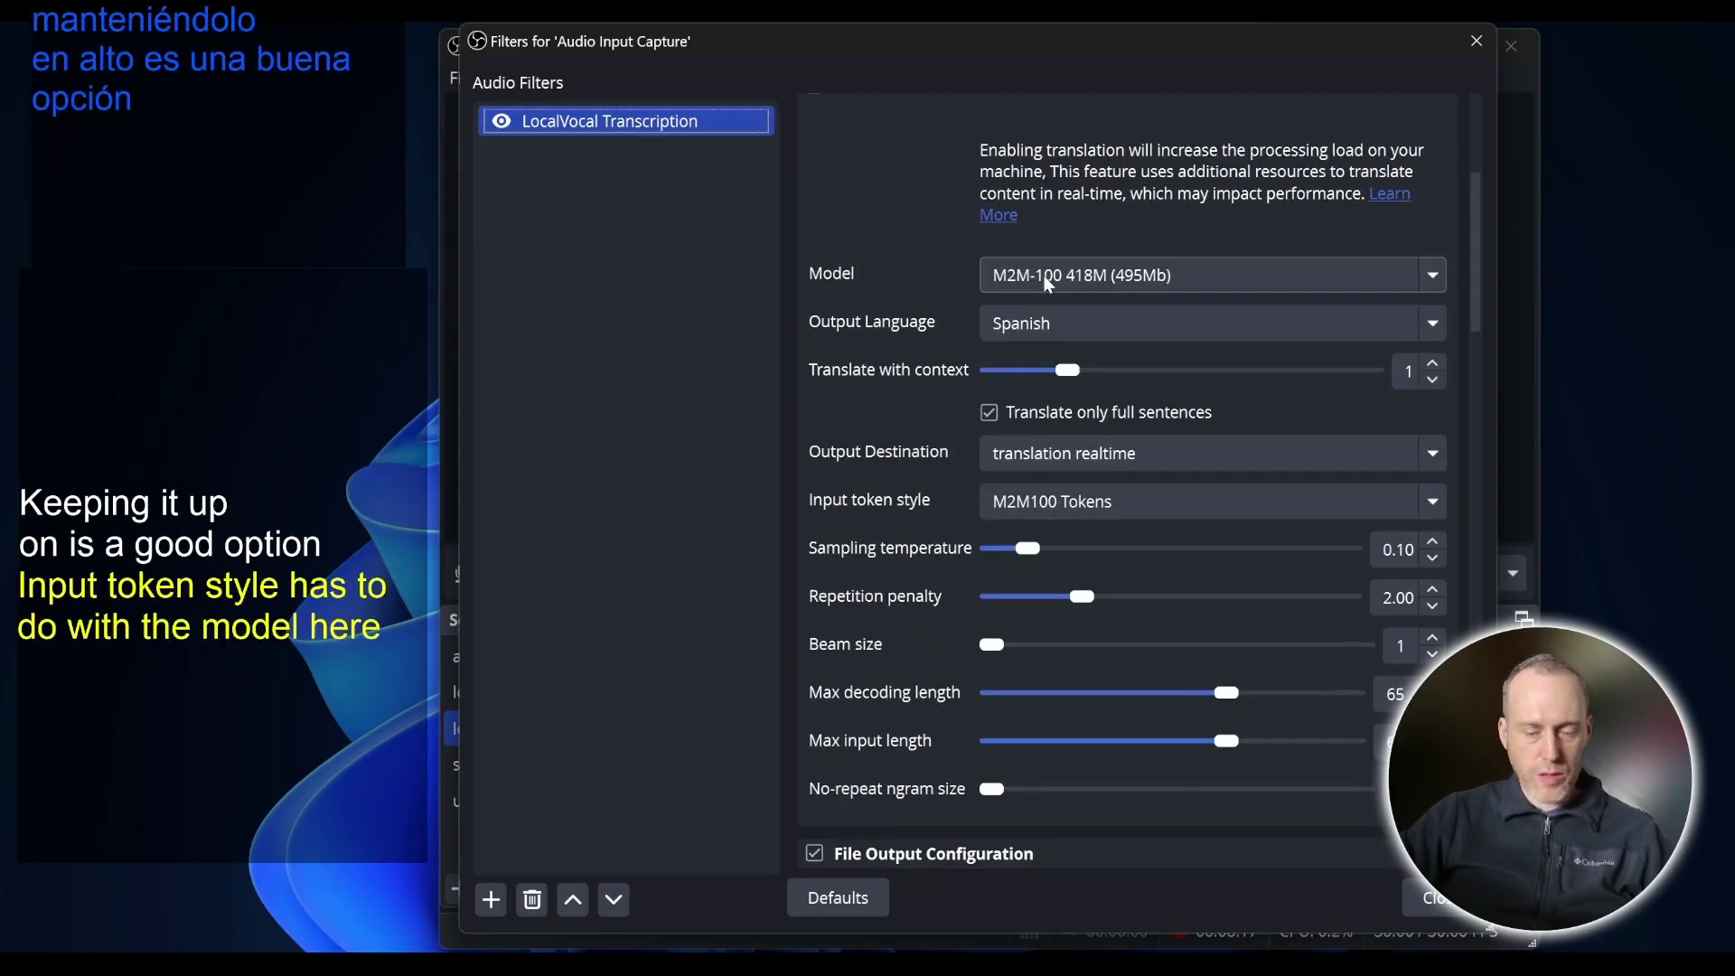
left_click(1044, 506)
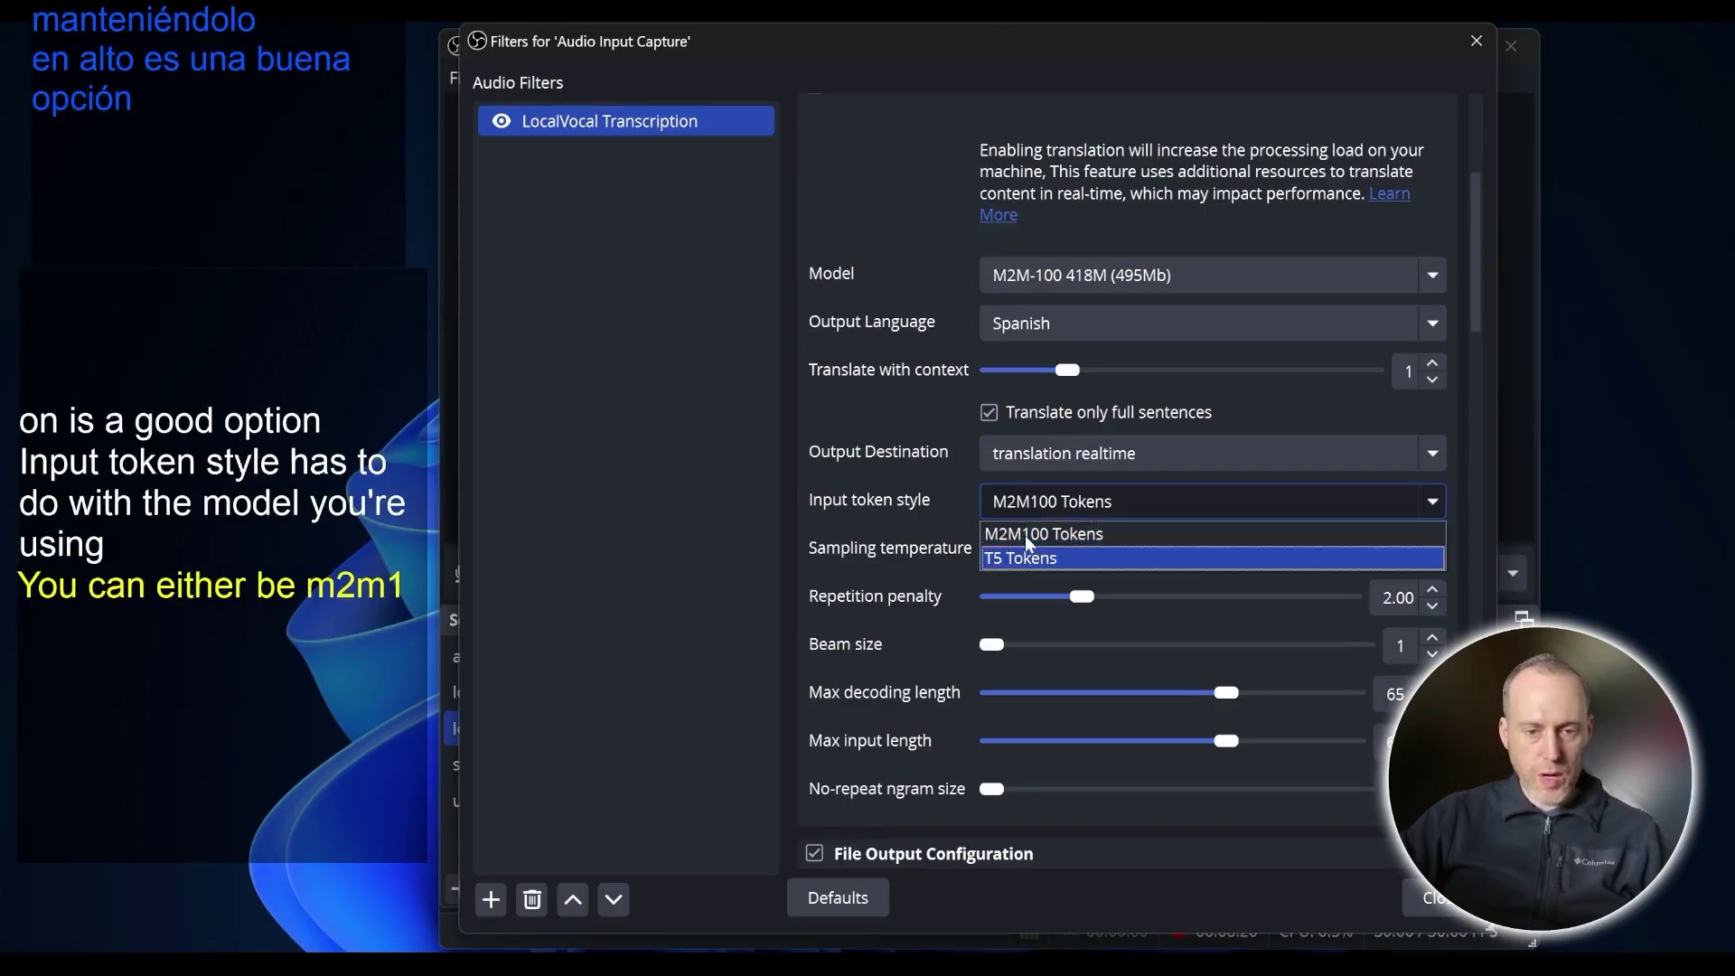
left_click(870, 474)
left_click(1039, 274)
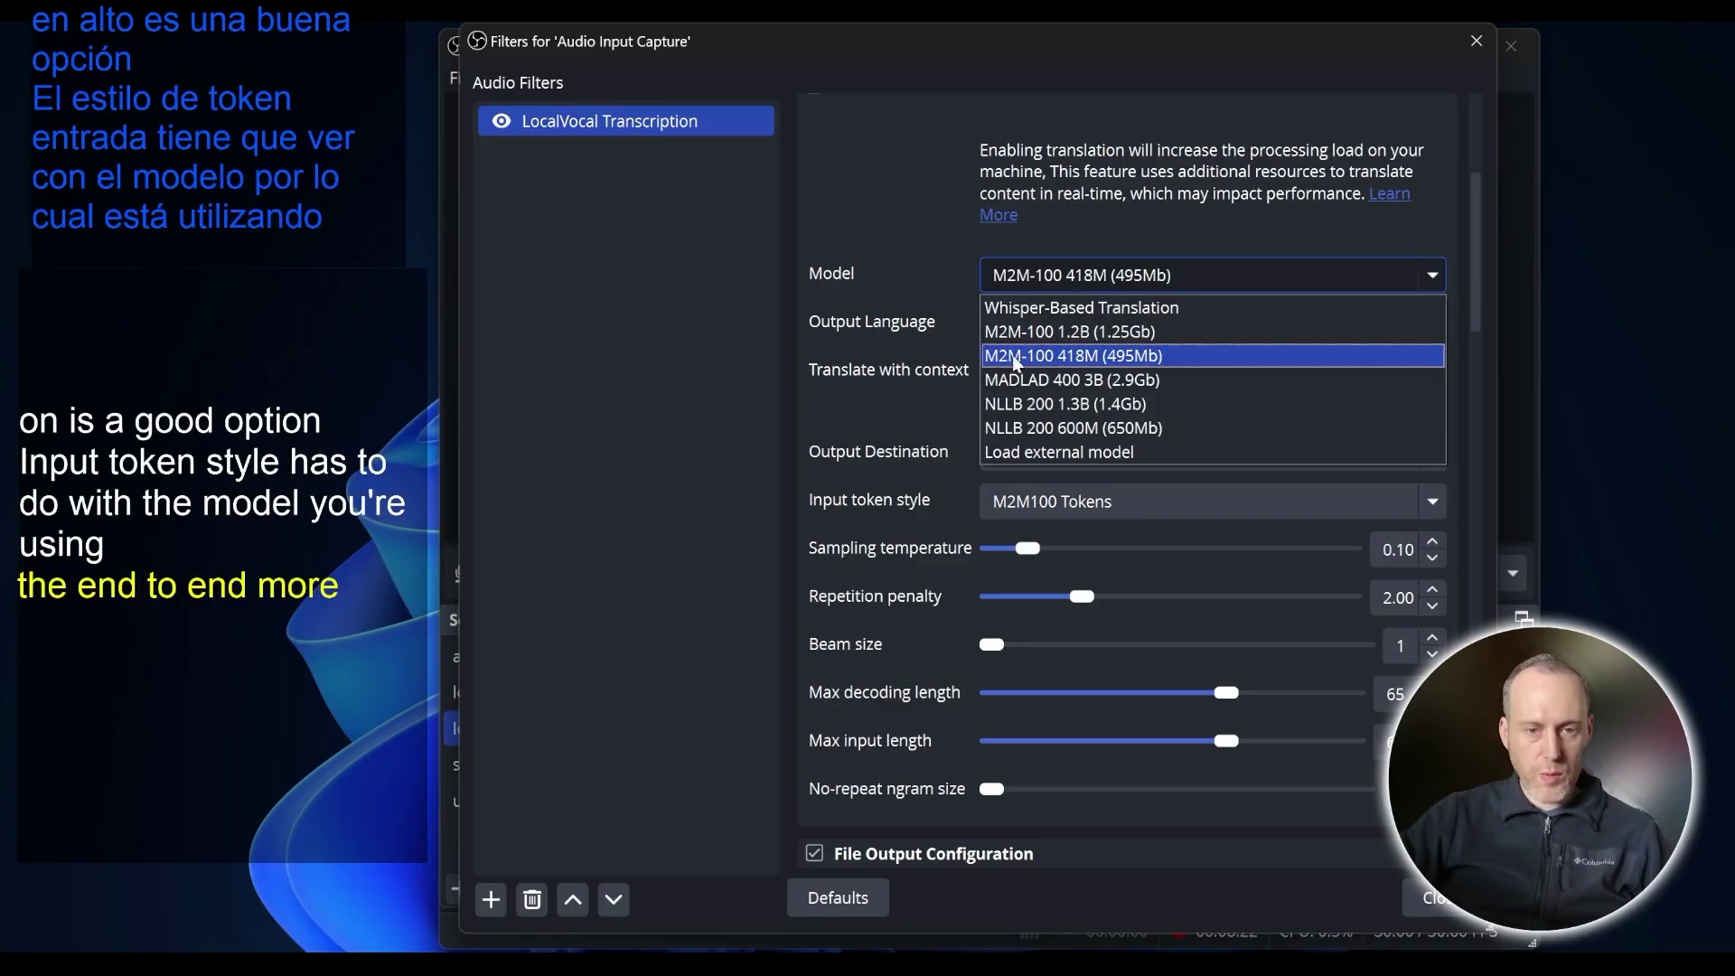
left_click(1062, 357)
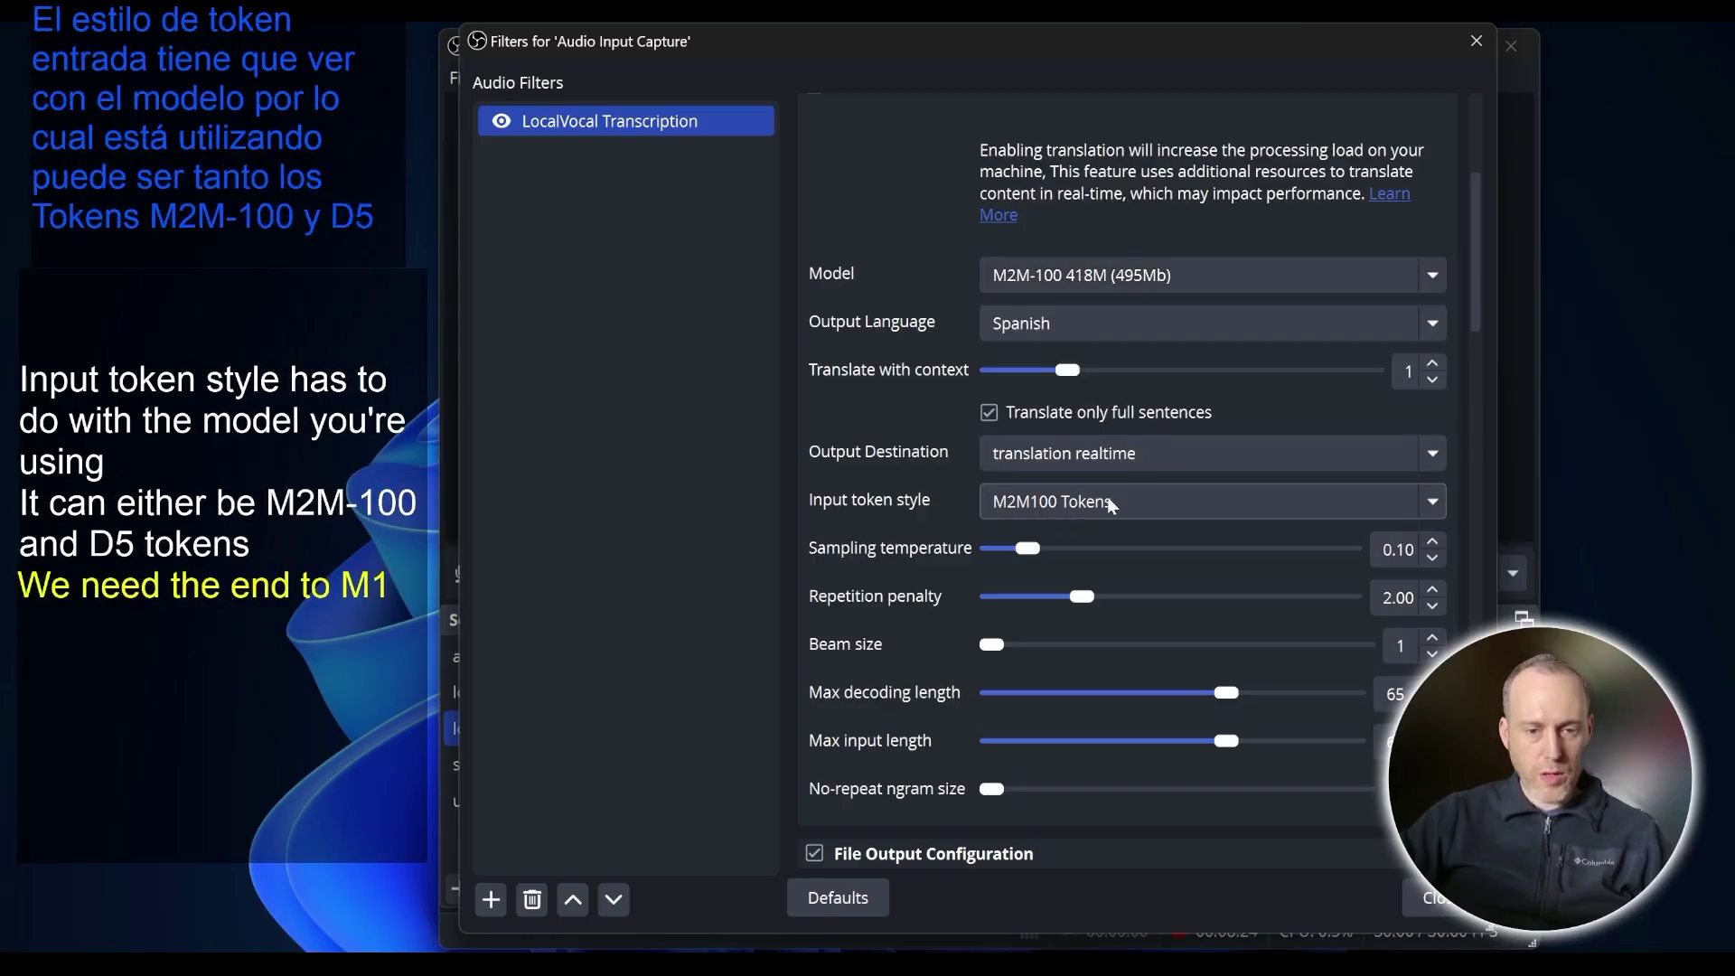
- Scroll through the LocalVocal translation settings and back up to the Output Language field
scroll(1109, 497, "down", 2)
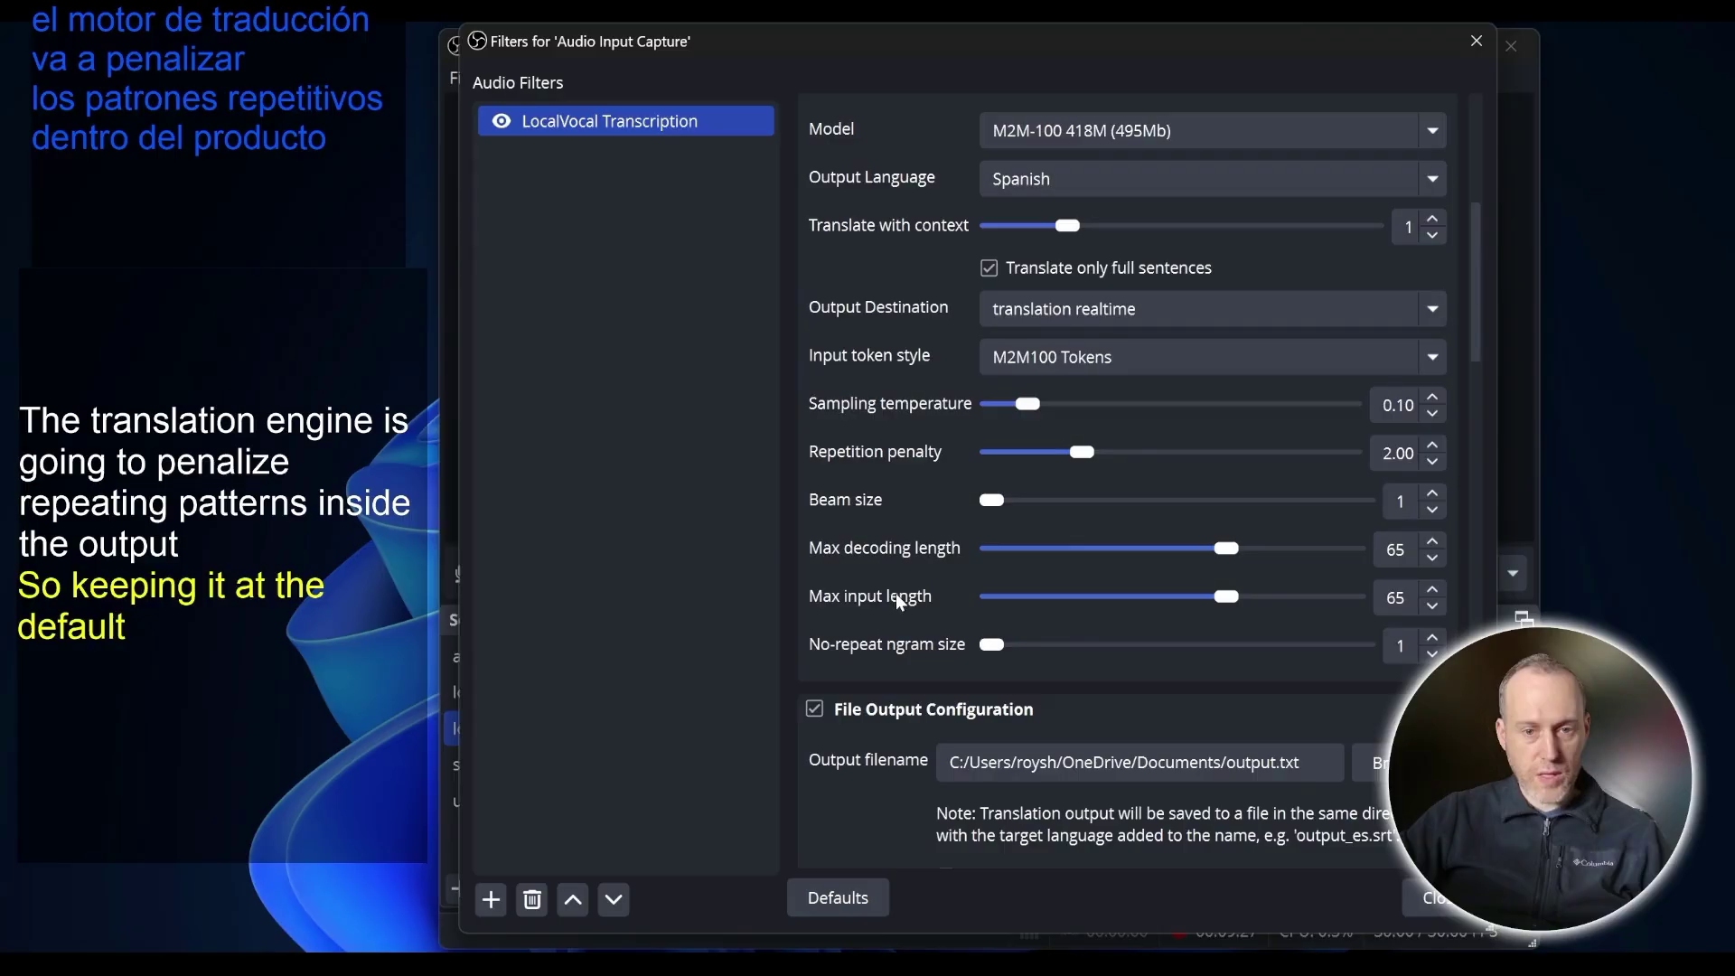
scroll(896, 593, "up", 5)
- Pick German from the Output Language list and close the audio filter settings
left_click(1047, 537)
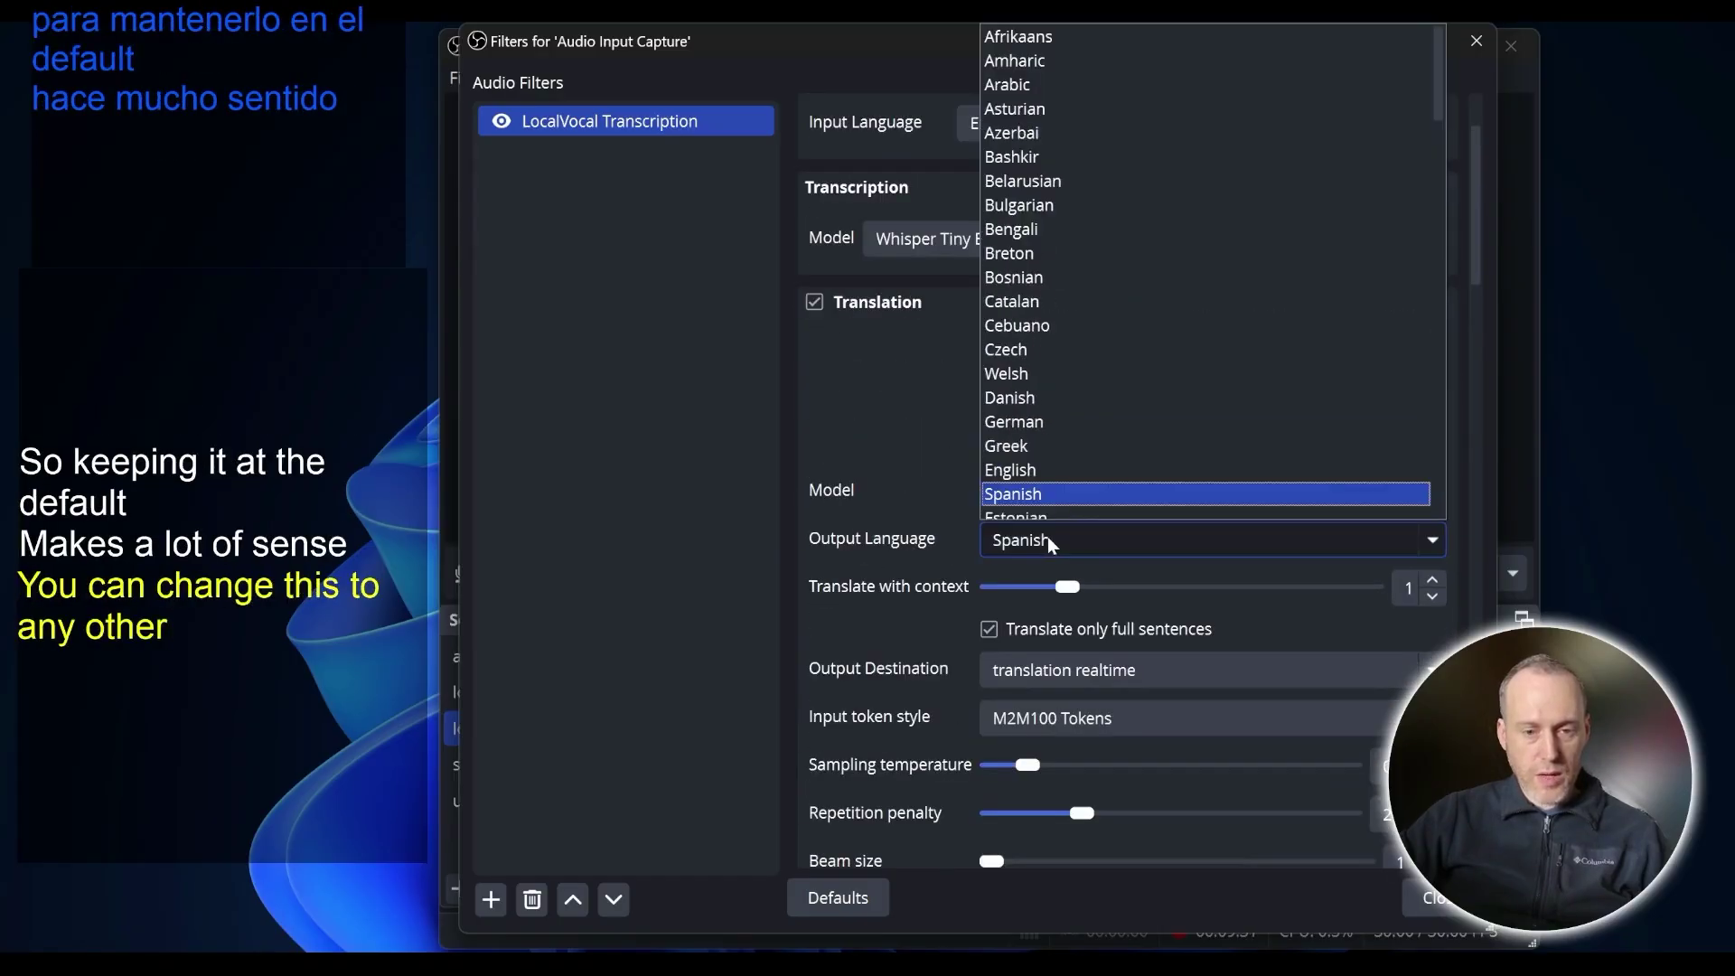
scroll(1058, 506, "down", 12)
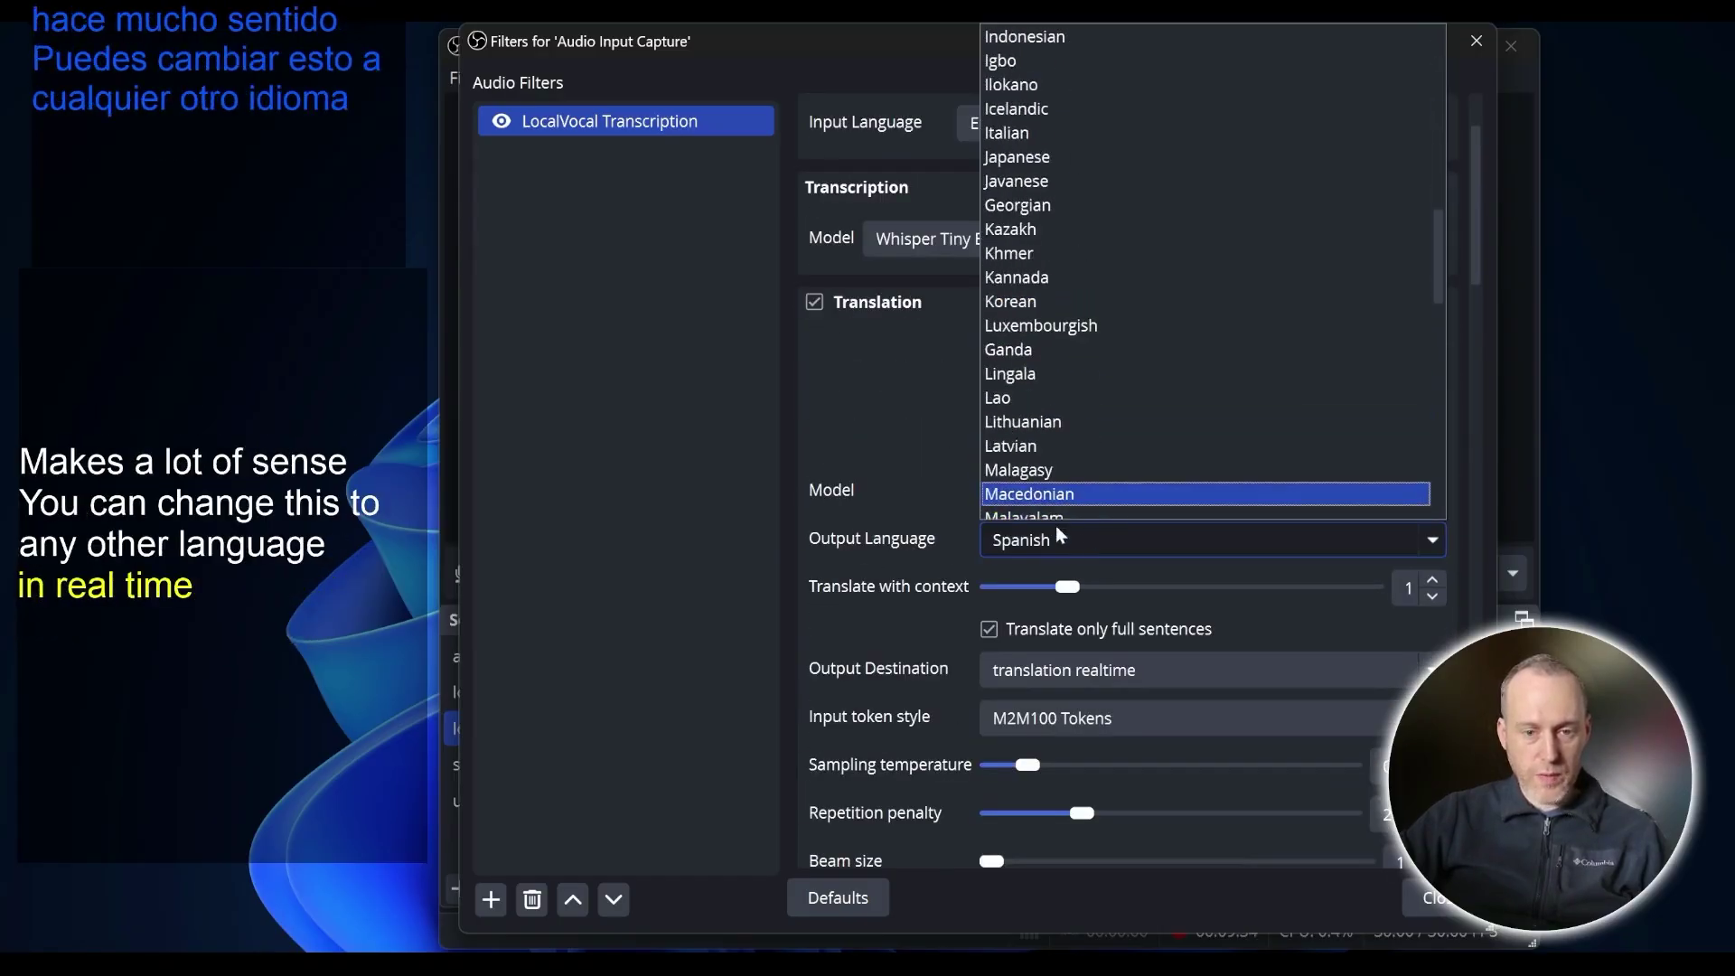
scroll(1067, 365, "up", 12)
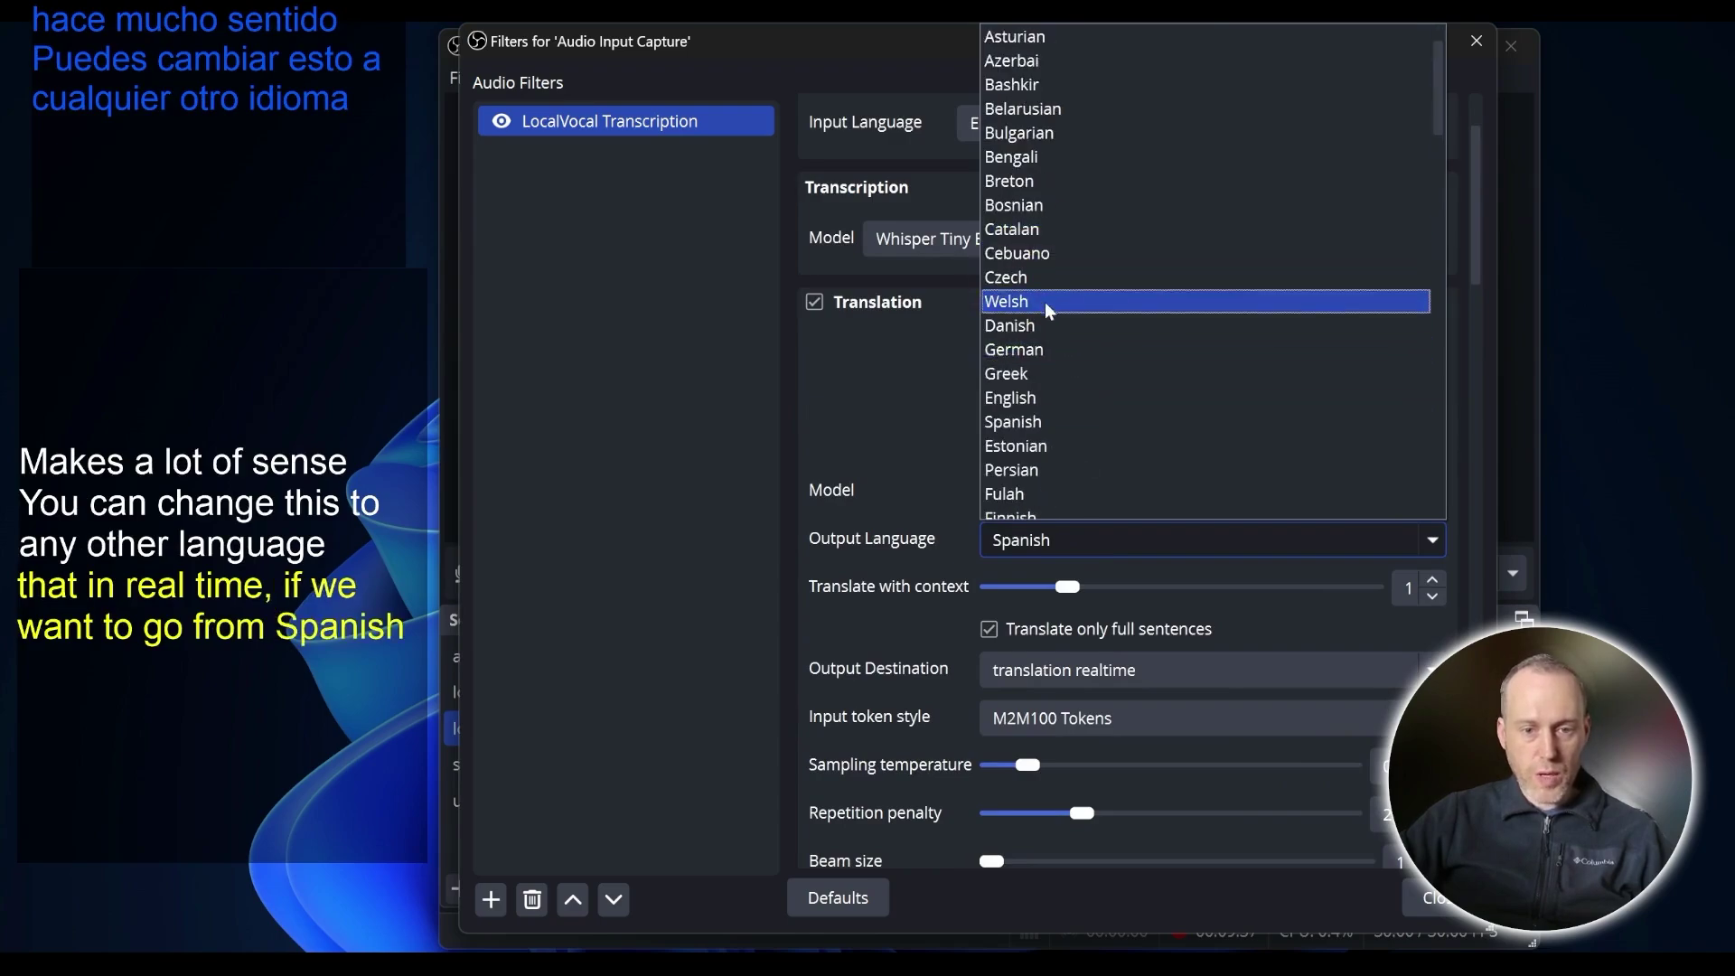
left_click(1052, 349)
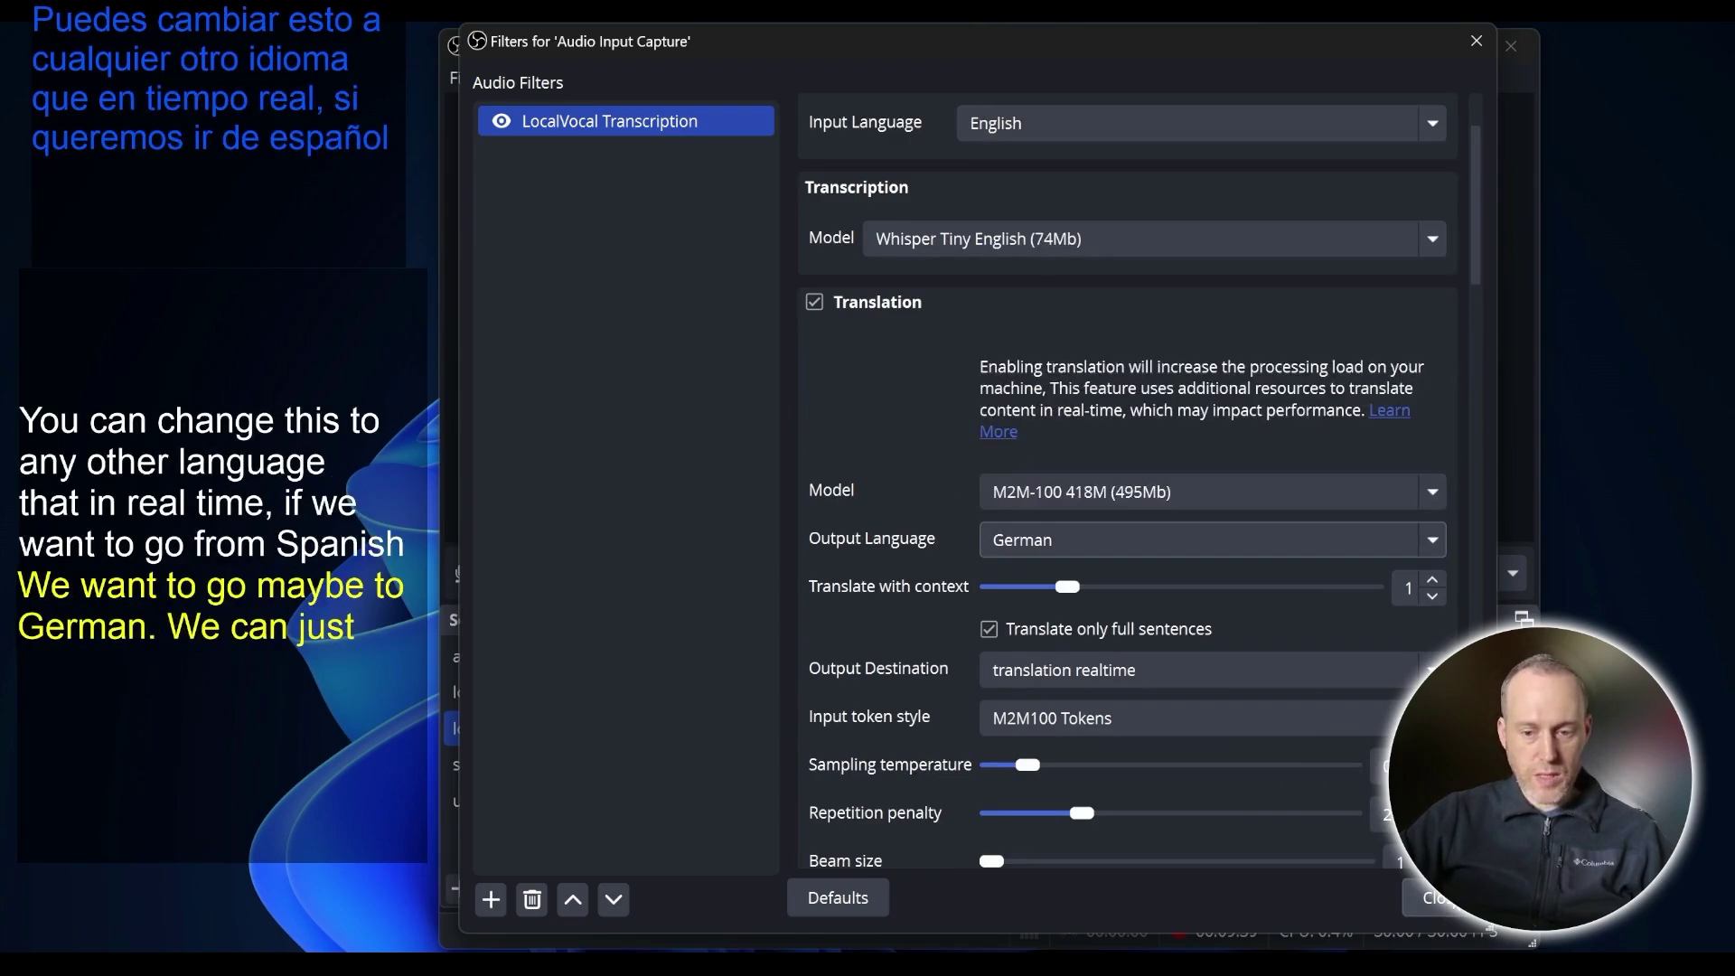
left_click(1433, 897)
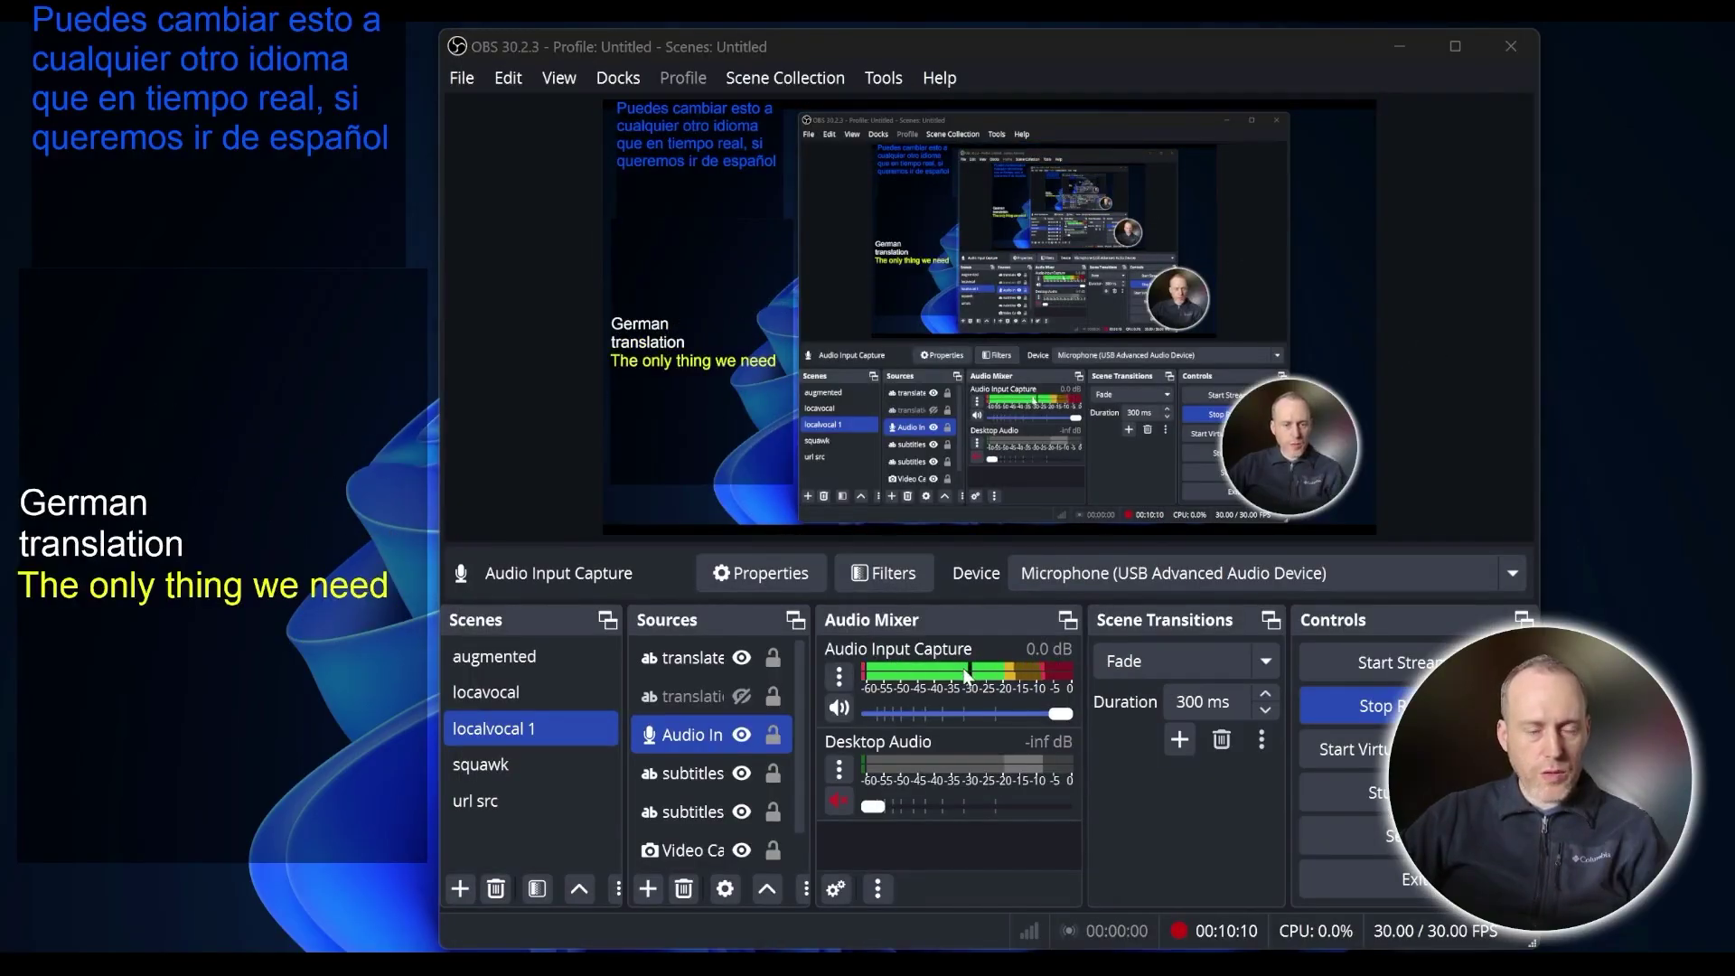
- Point the translated file source at the German (_de_) translation output .txt file
left_click(711, 697)
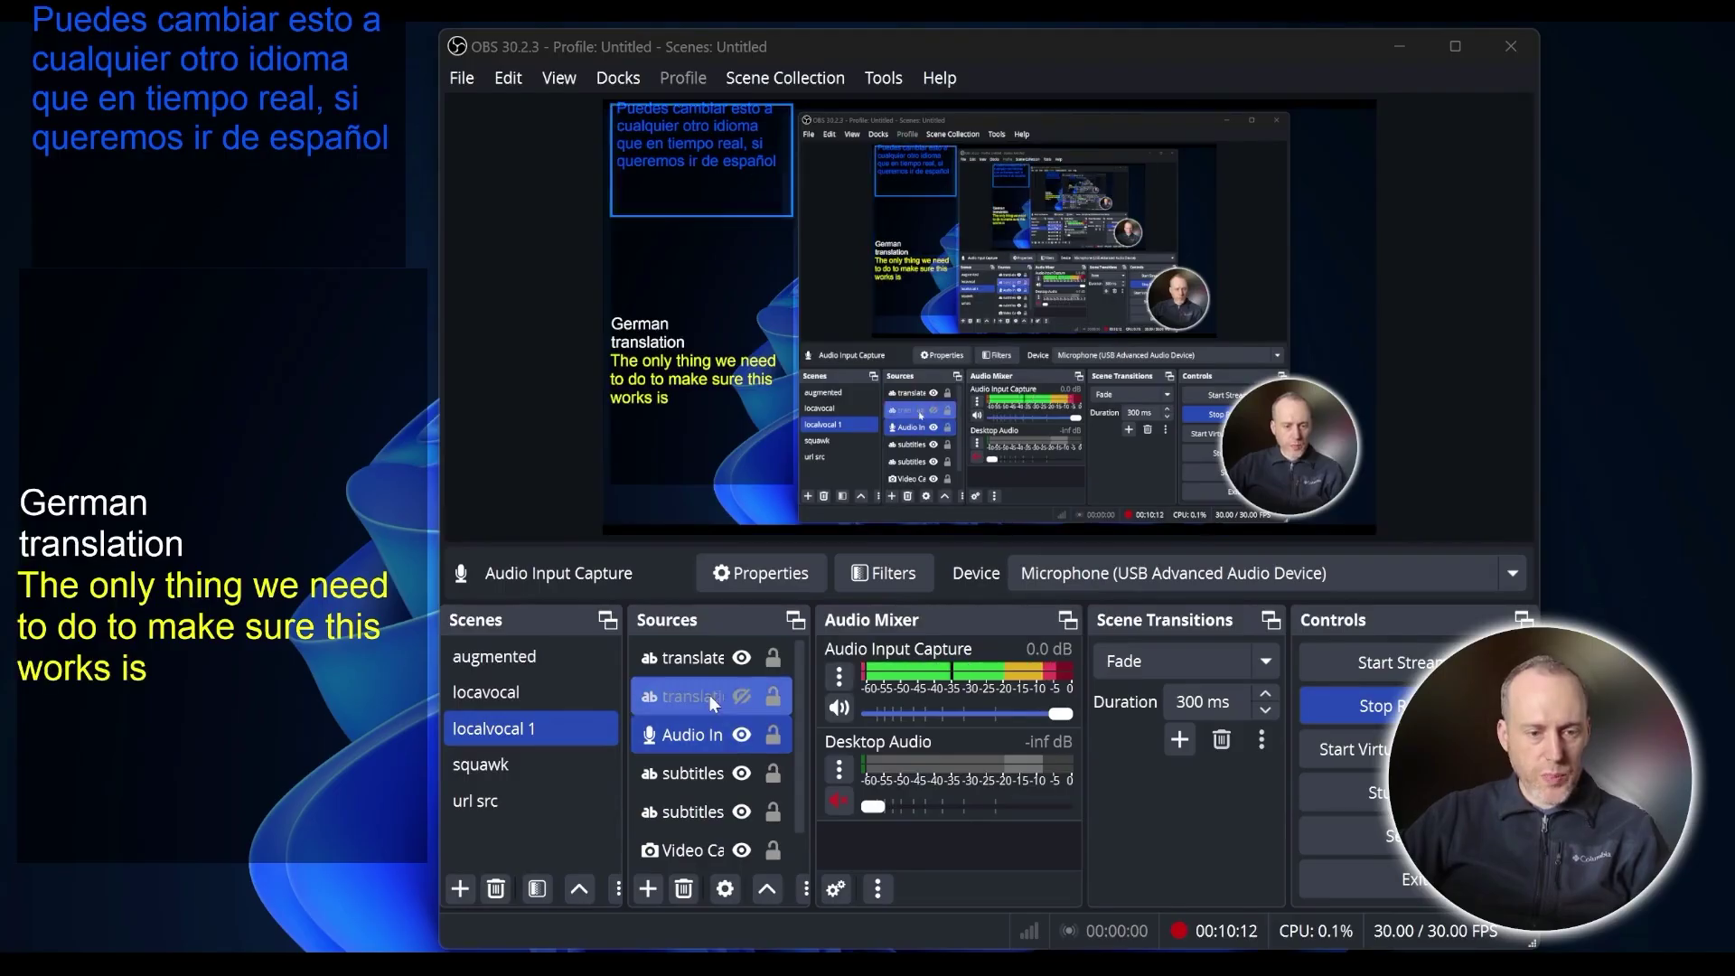
left_click(703, 667)
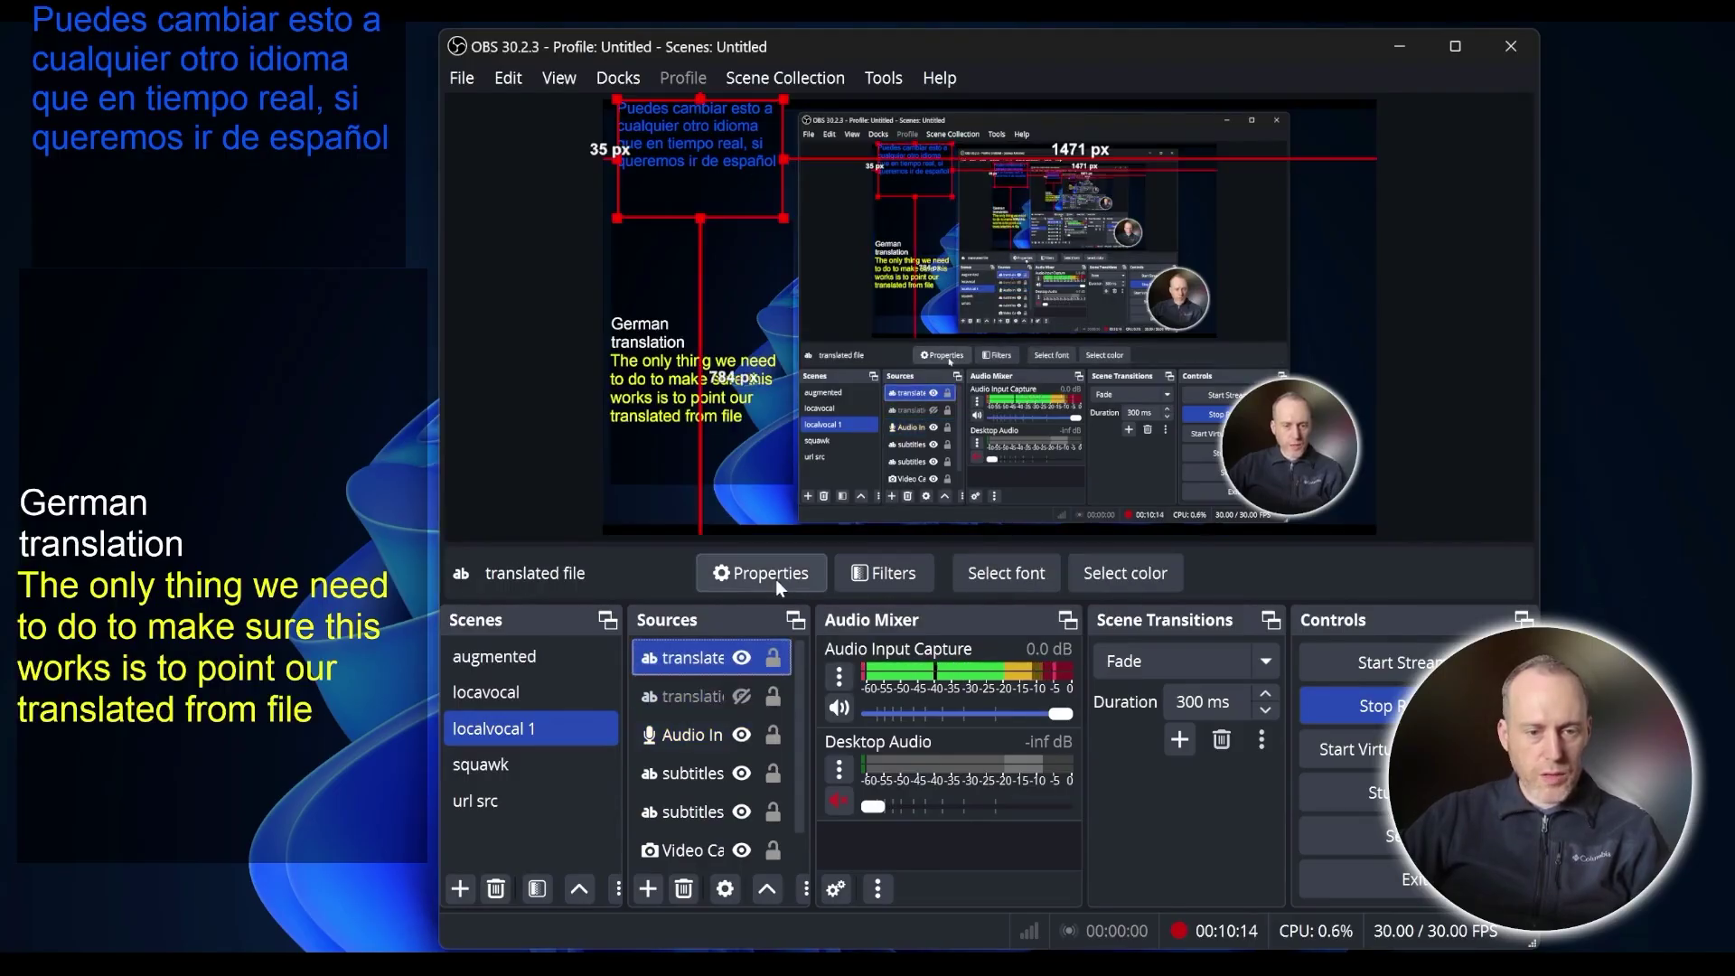
left_click(746, 575)
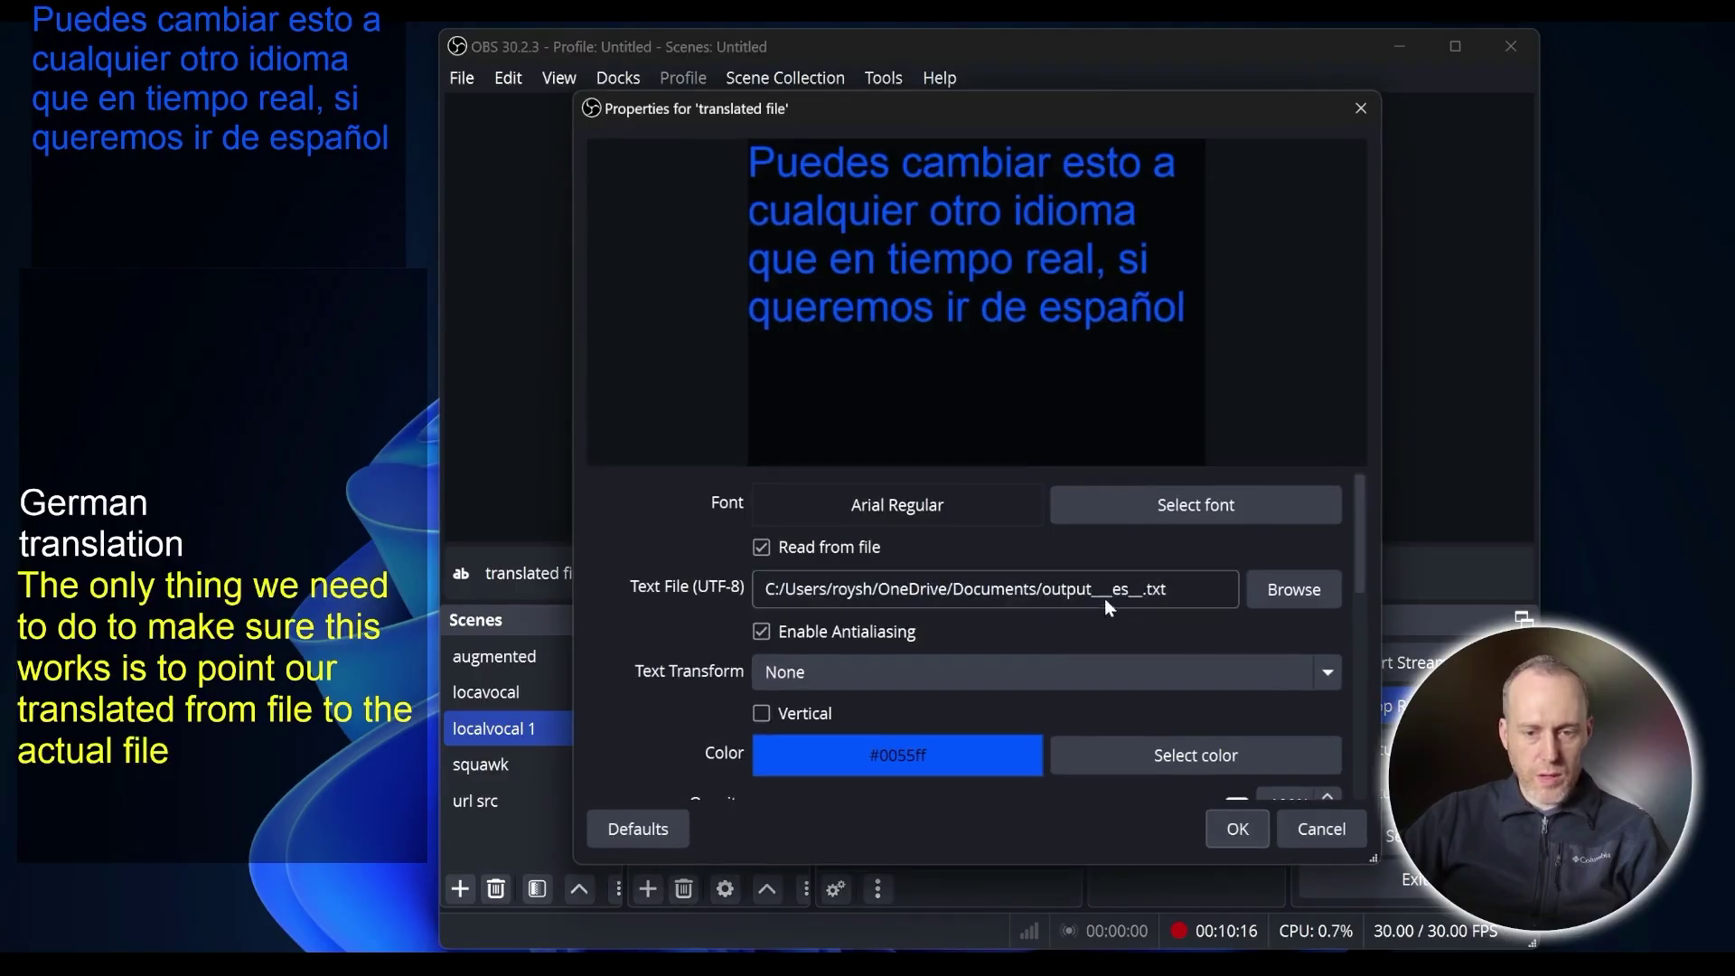
left_click(1296, 594)
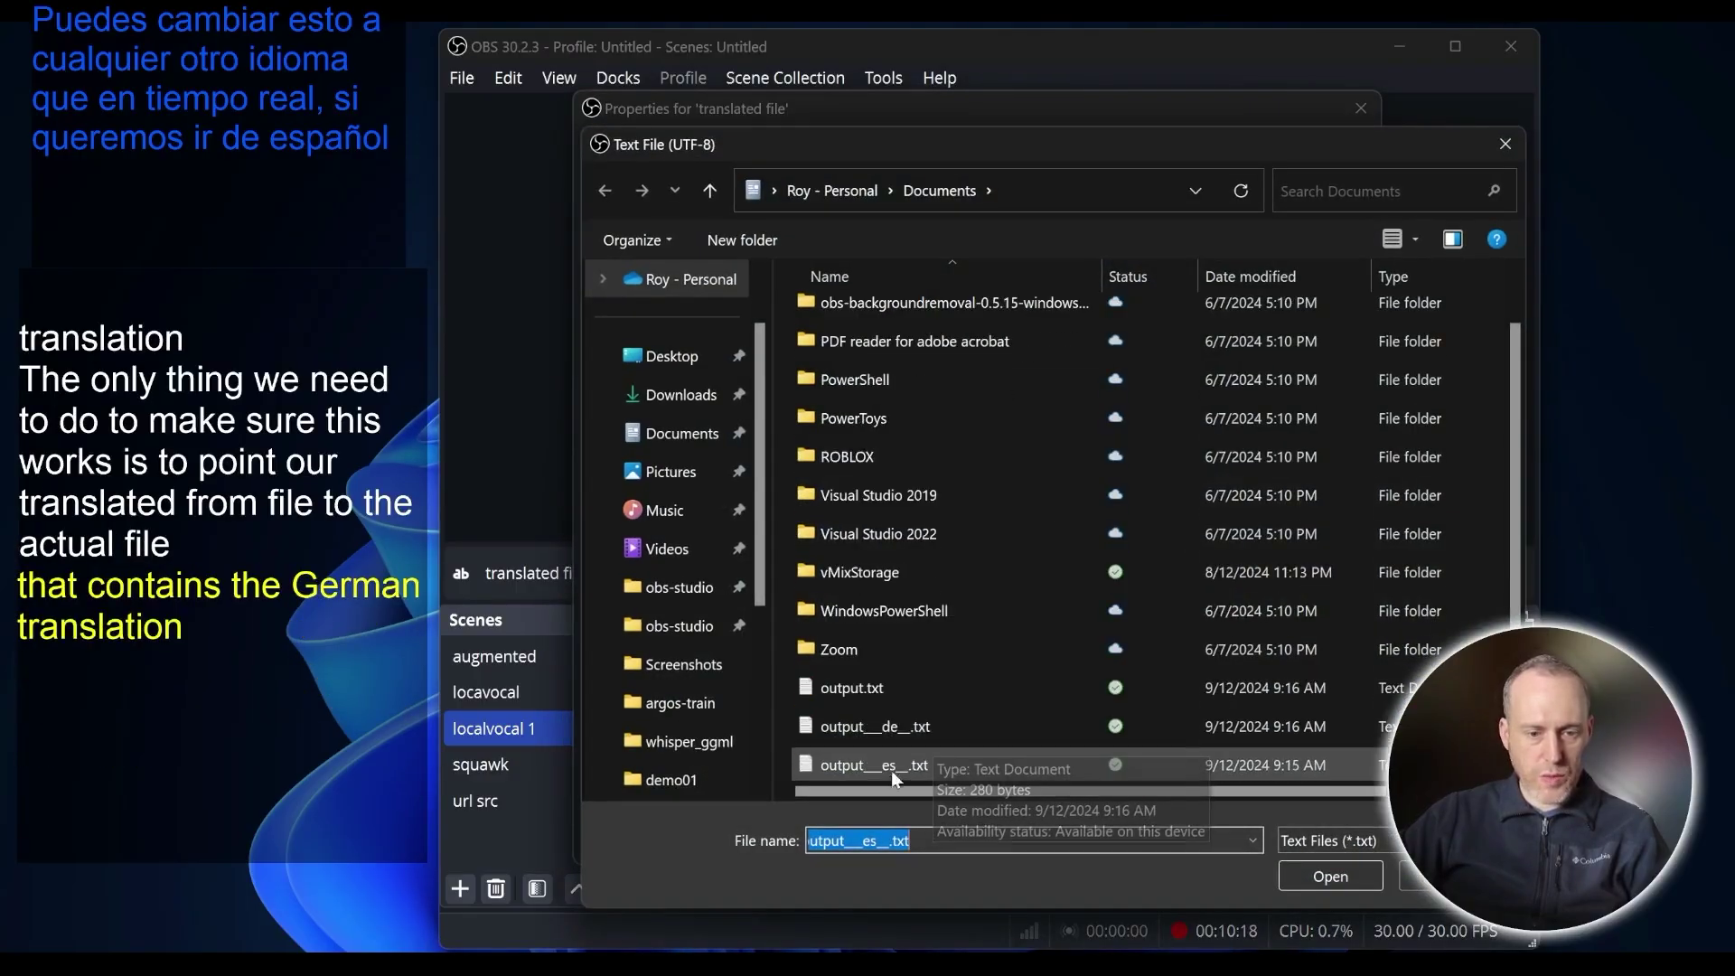
left_click(864, 725)
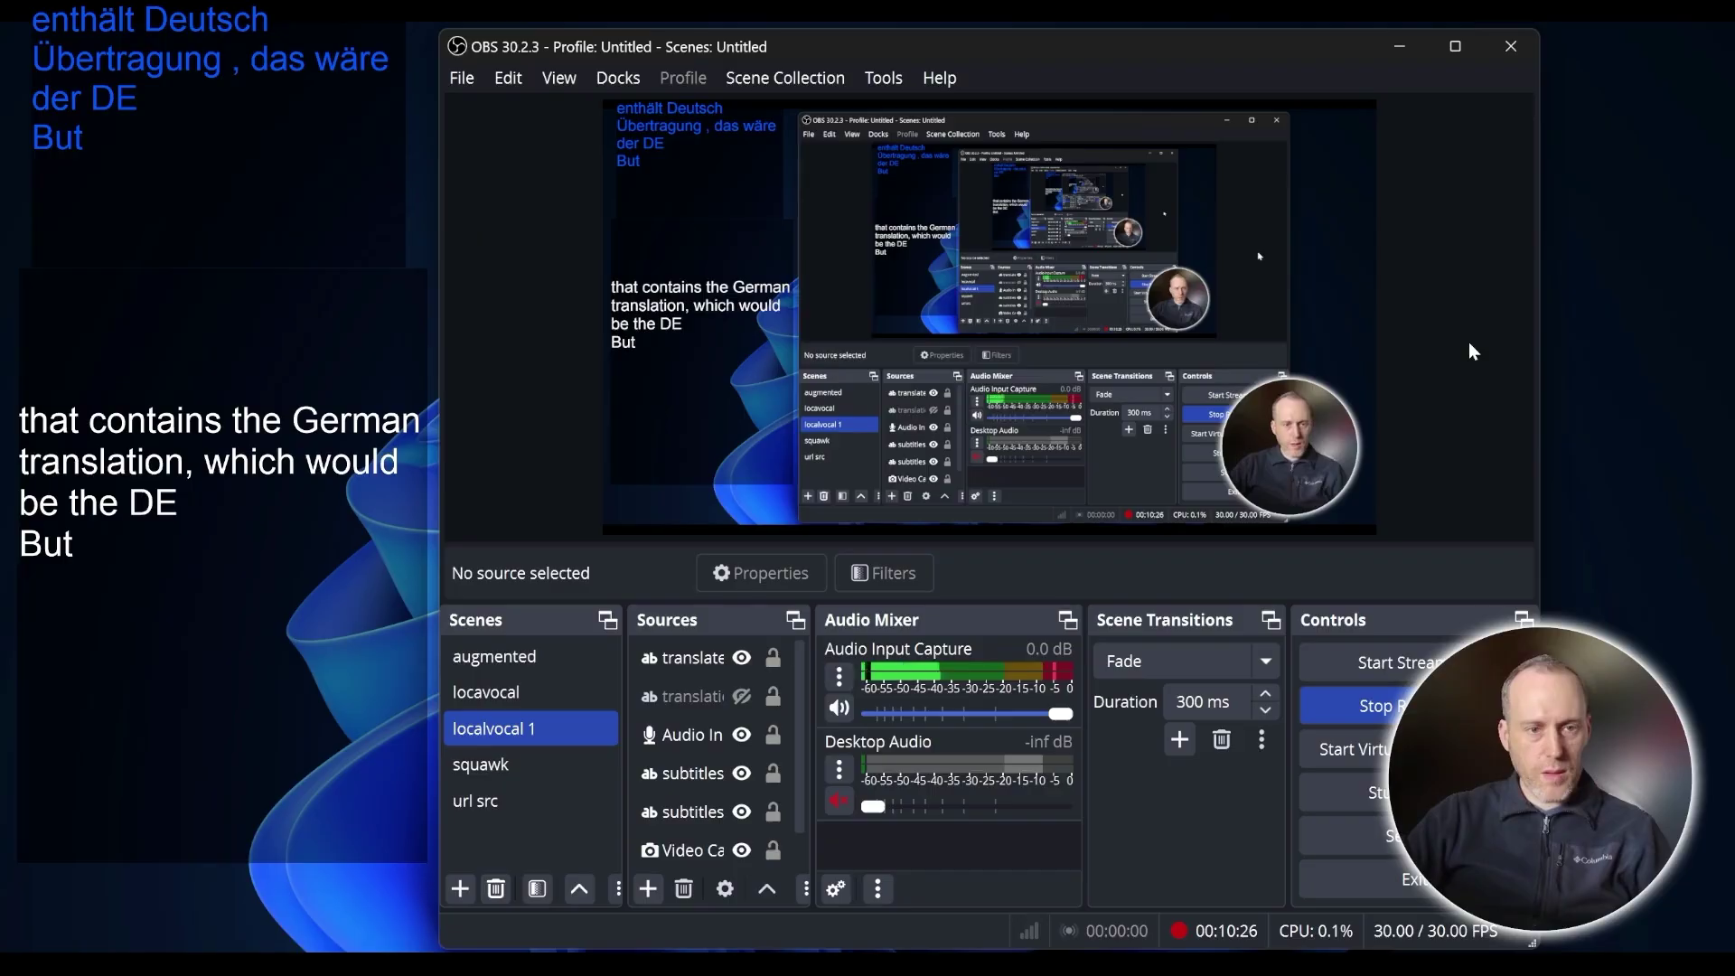